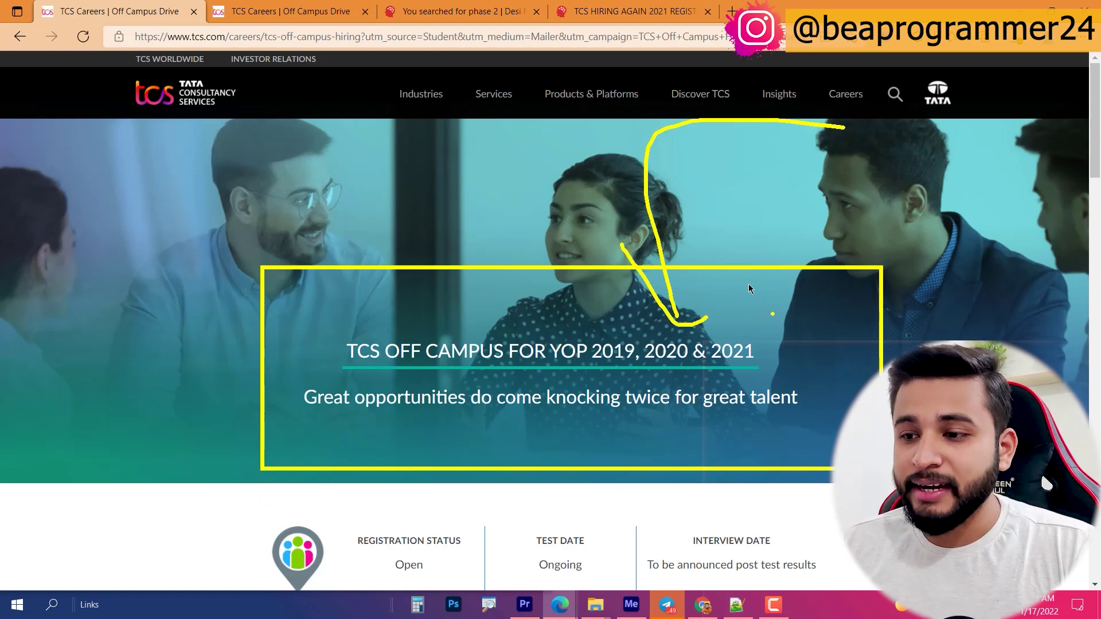
Step: Clear the annotations and look over the YOP 2019–2021 page headline
key(Escape)
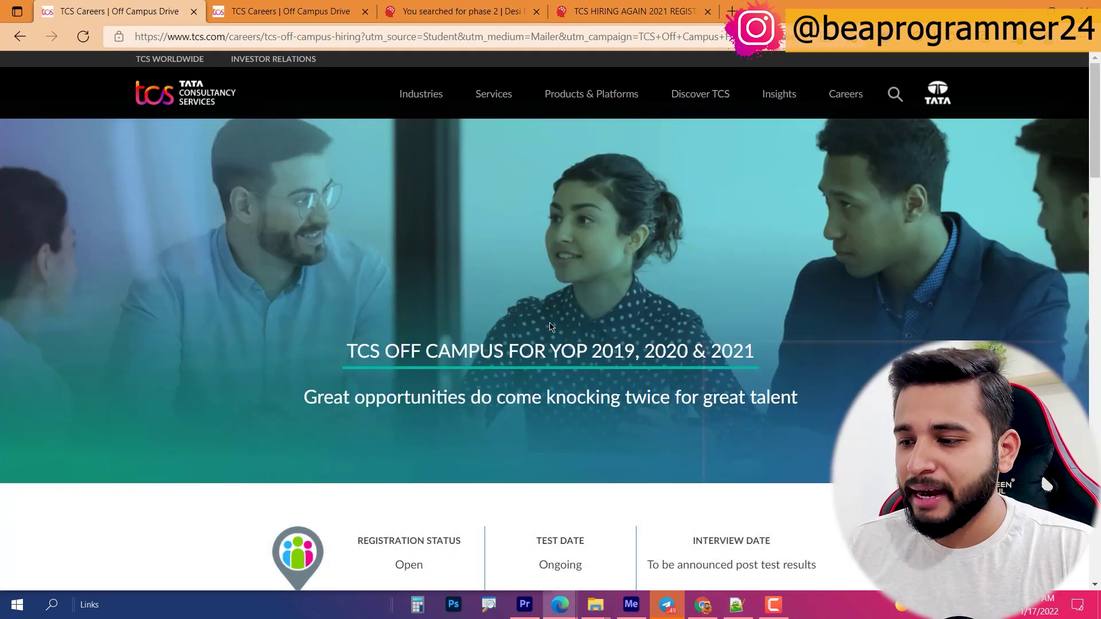
triple_click(677, 350)
click(692, 340)
scroll(436, 339, down, 3)
drag(389, 378, 445, 414)
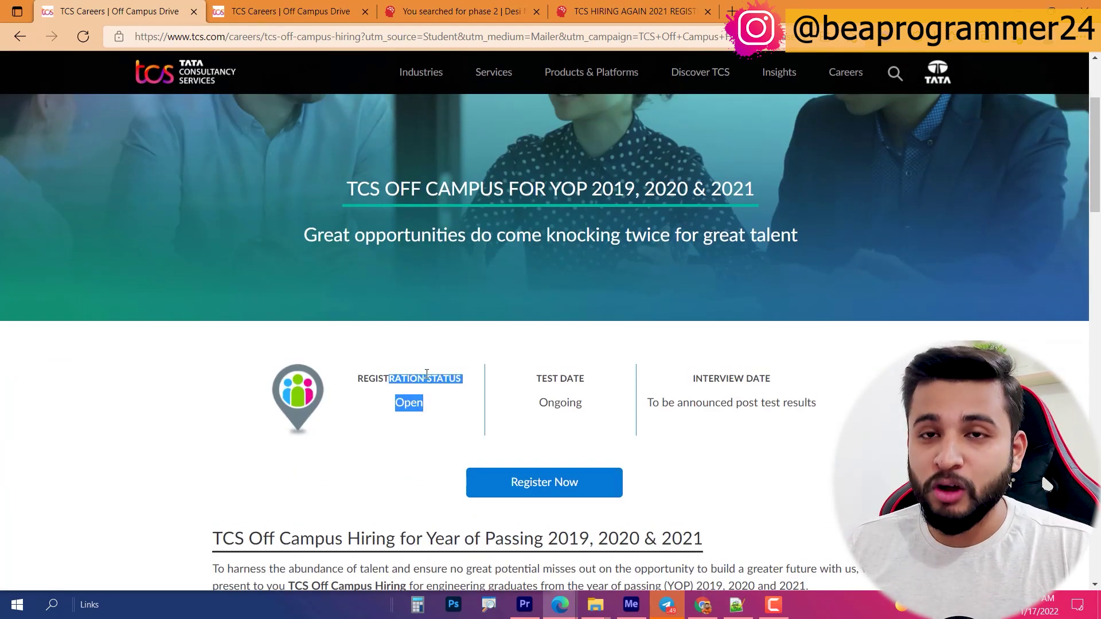
Step: Close the Phase 2 off-campus page tab
click(281, 11)
scroll(353, 326, down, 3)
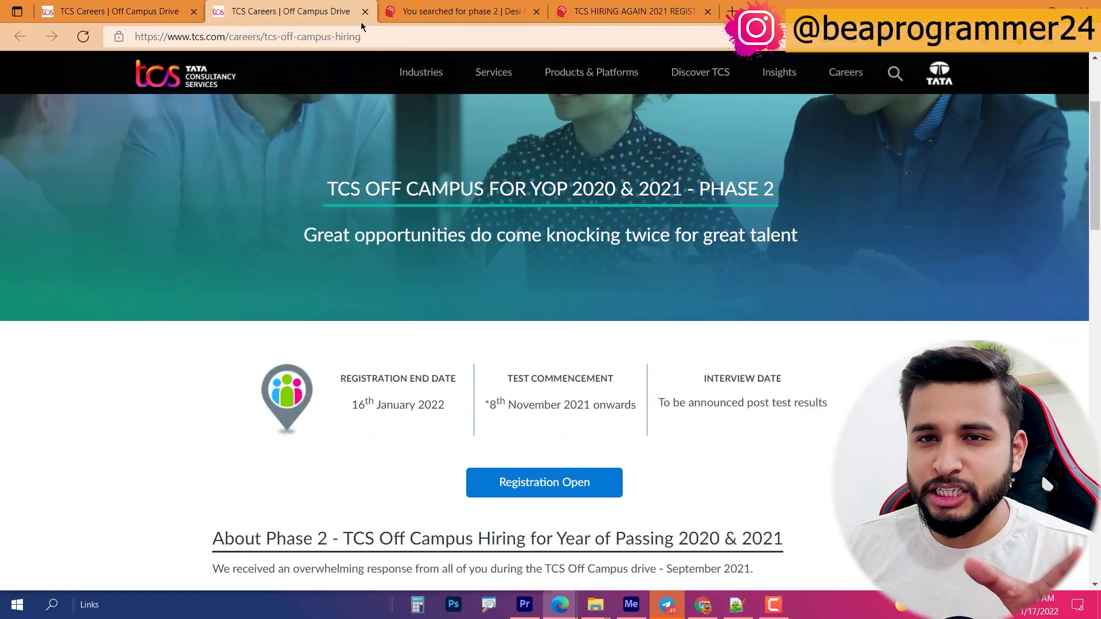
click(365, 11)
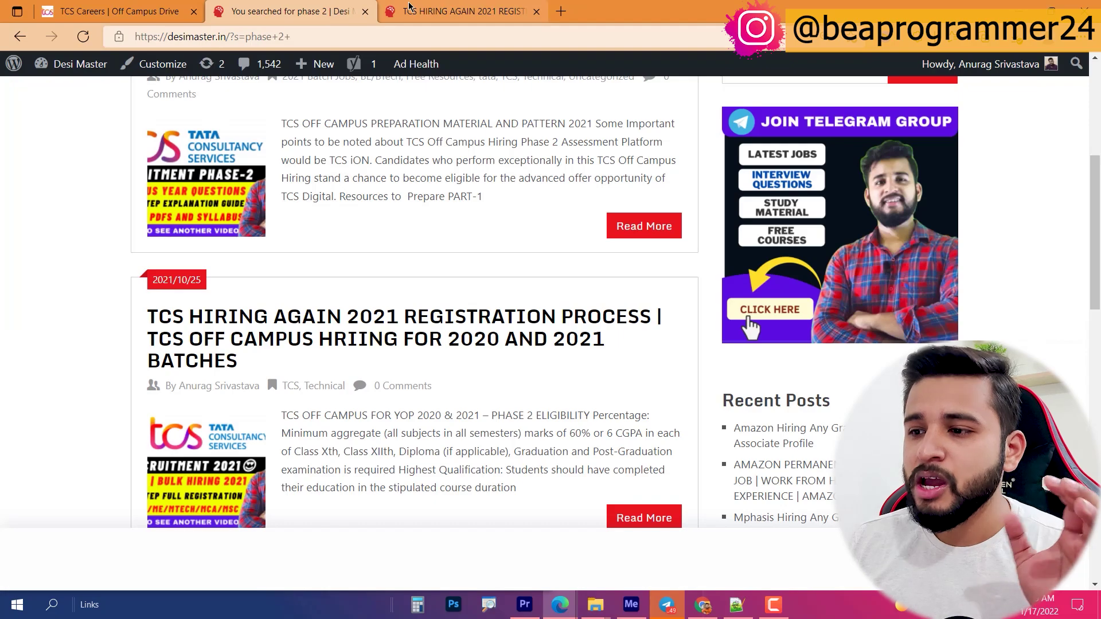
Step: Close the TCS HIRING AGAIN blog post tab
click(409, 7)
scroll(447, 303, up, 10)
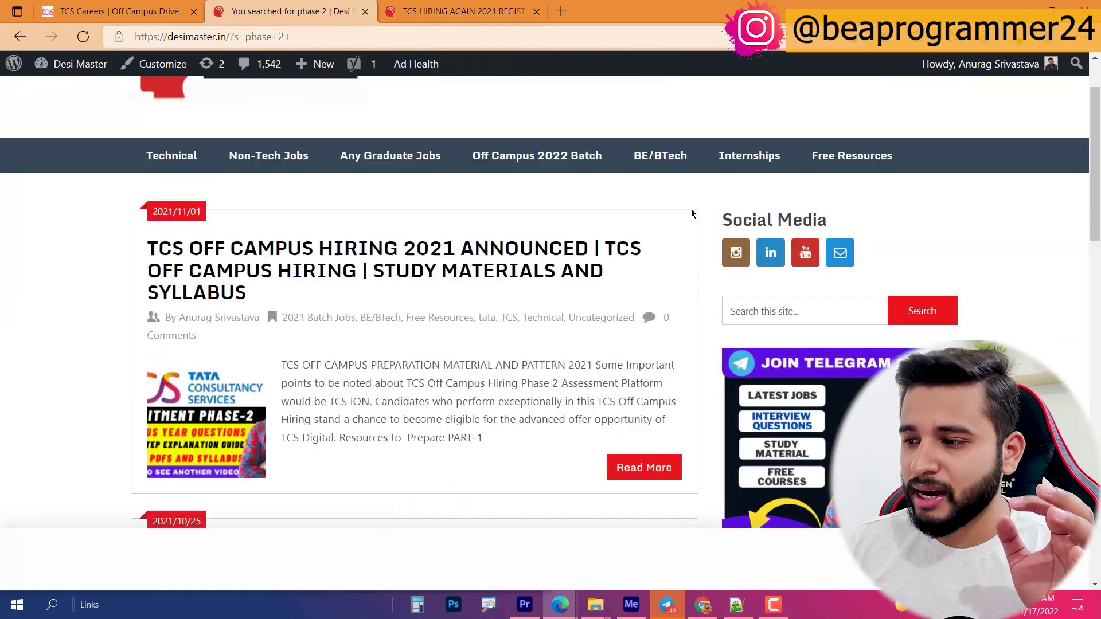
scroll(691, 213, up, 2)
click(838, 391)
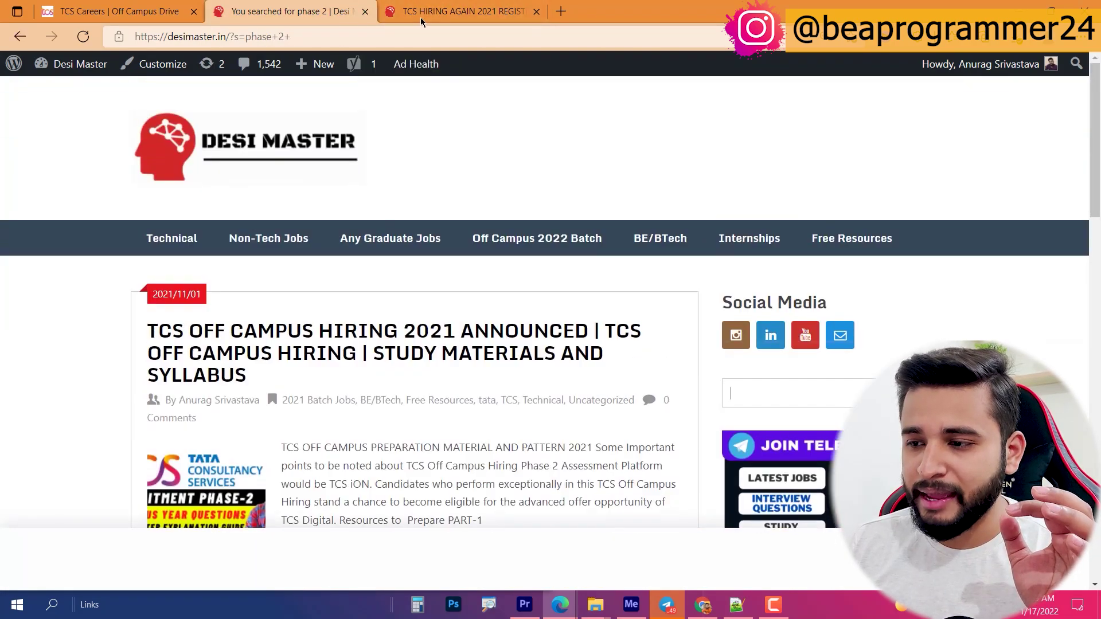
click(402, 11)
click(537, 12)
Step: Back on the YOP 2019–2021 page, highlight the headline years and scroll to the eligible streams
click(117, 11)
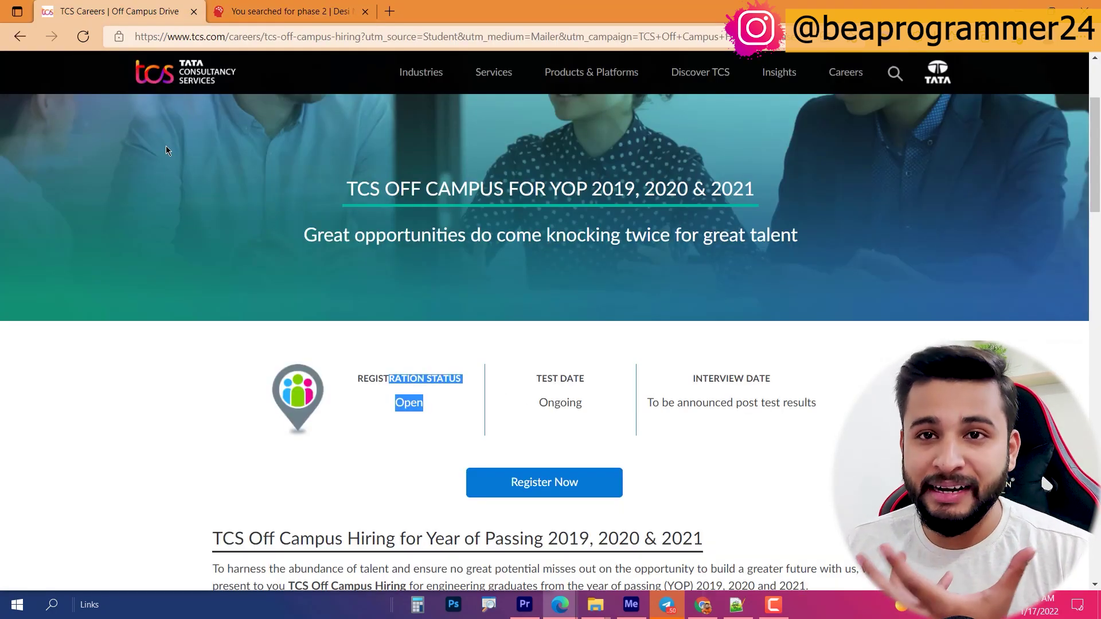
click(549, 179)
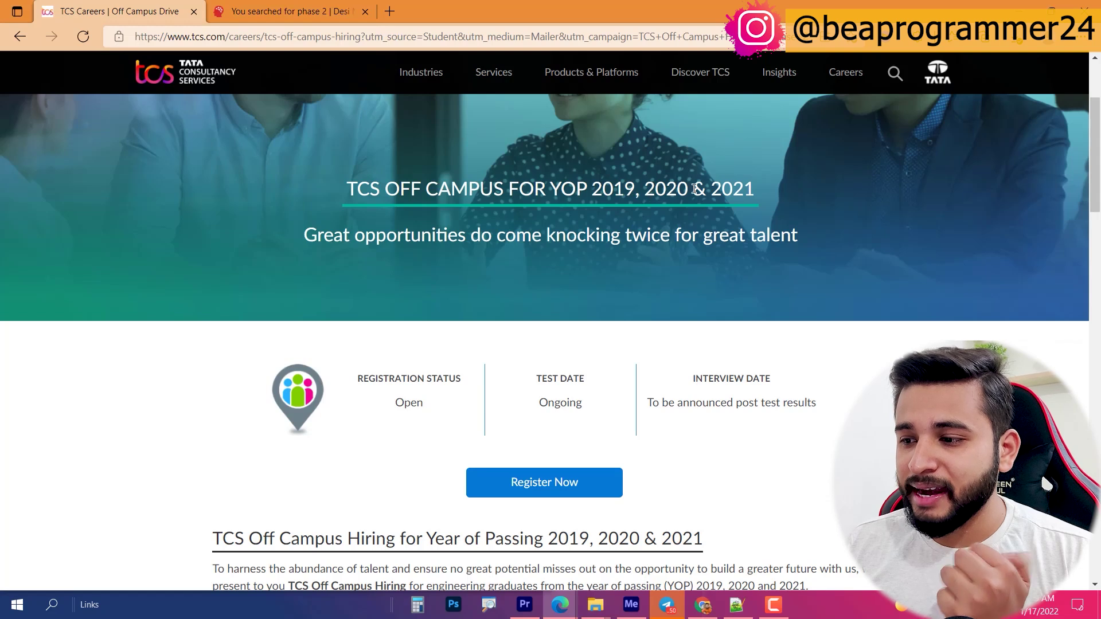
triple_click(665, 192)
click(603, 189)
drag(602, 189, 688, 183)
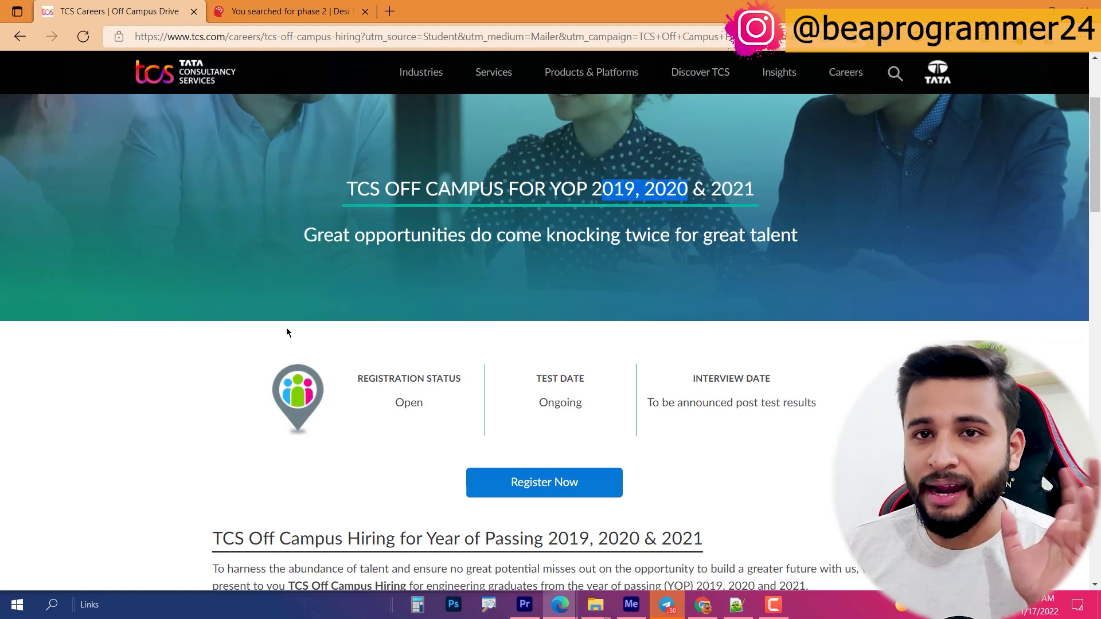
click(275, 11)
click(143, 11)
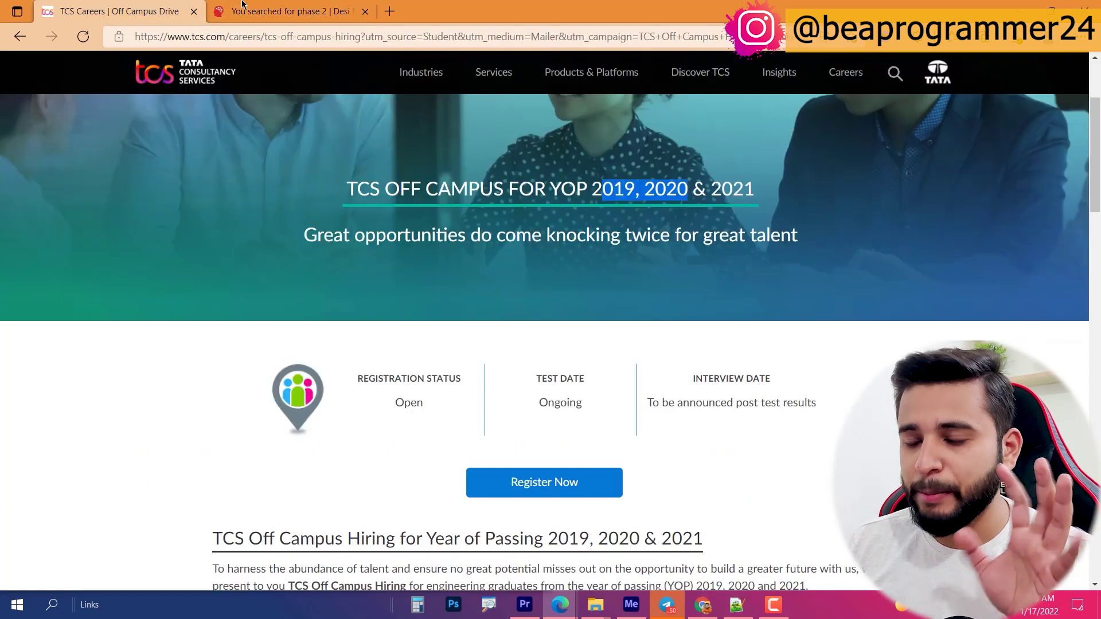
scroll(205, 307, down, 5)
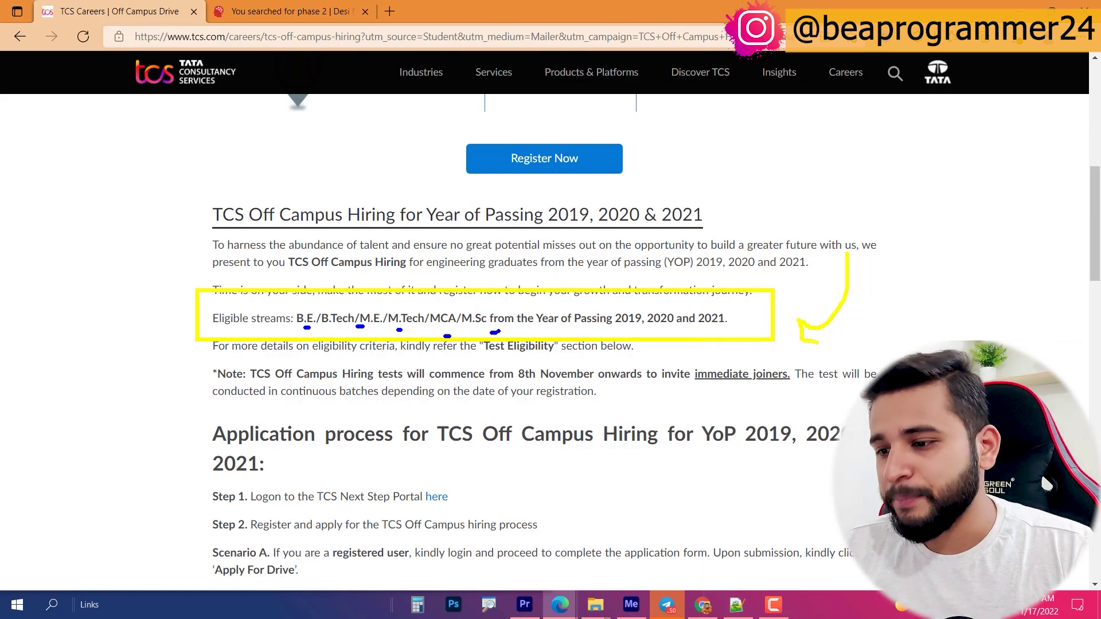
Step: Highlight part of the hiring heading and scroll into the hiring details
key(Escape)
drag(235, 216, 319, 222)
click(375, 223)
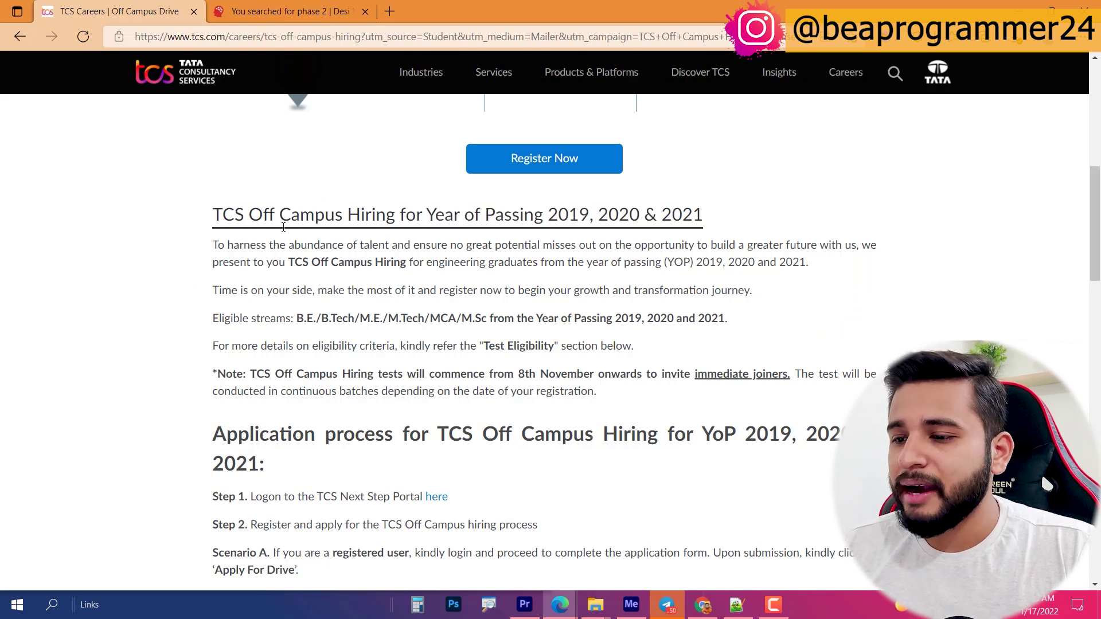
scroll(210, 258, down, 3)
scroll(258, 264, up, 2)
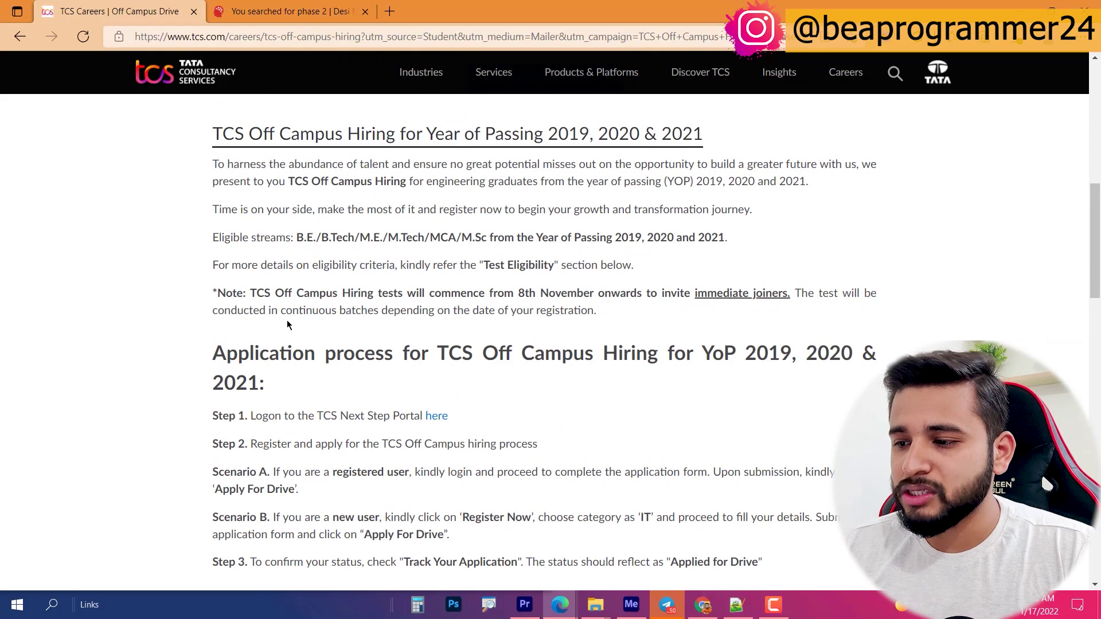
scroll(288, 325, down, 2)
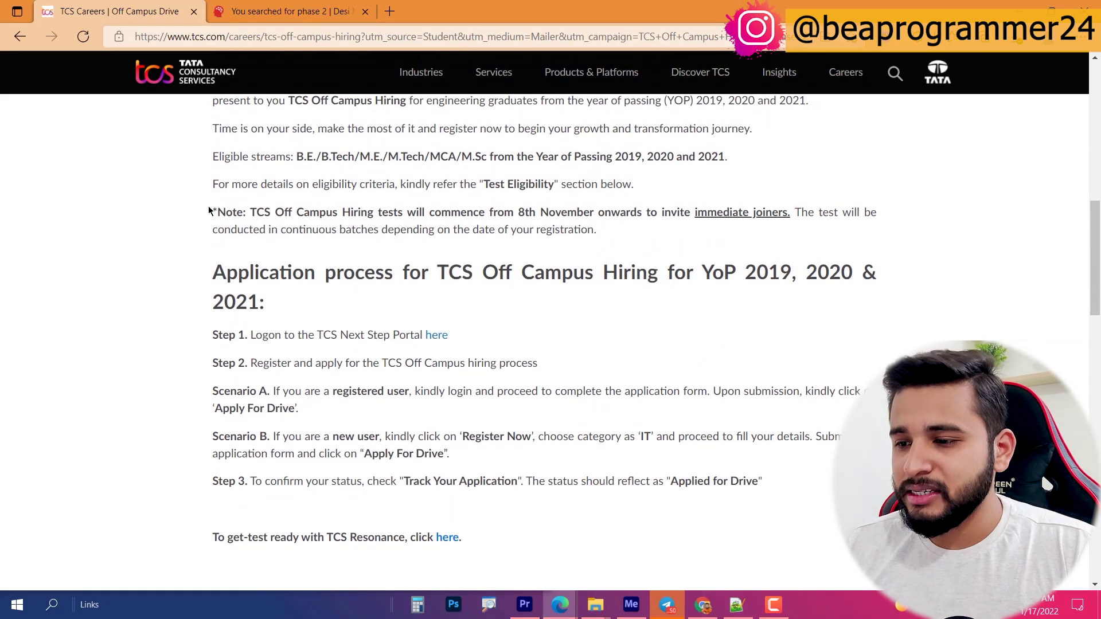
Step: Mark the note about test start dates and collapse the TEST PATTERN section
mouse_move(173, 179)
mouse_down()
mouse_move(1005, 255)
mouse_move(929, 269)
mouse_up()
drag(999, 203, 942, 274)
key(Escape)
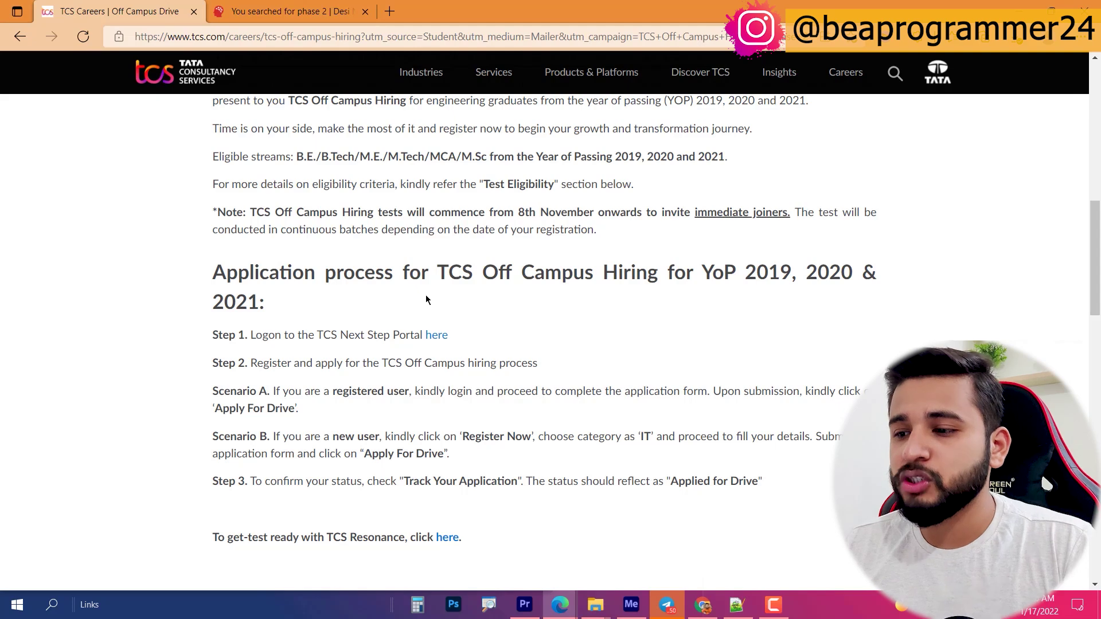
scroll(429, 301, down, 4)
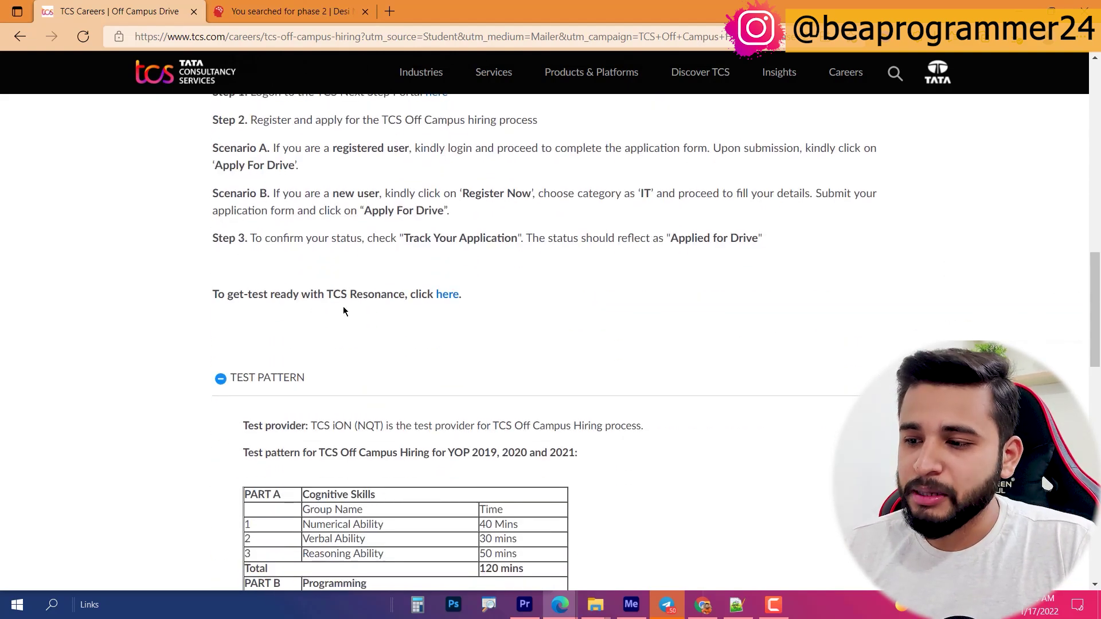
scroll(343, 309, down, 3)
click(259, 217)
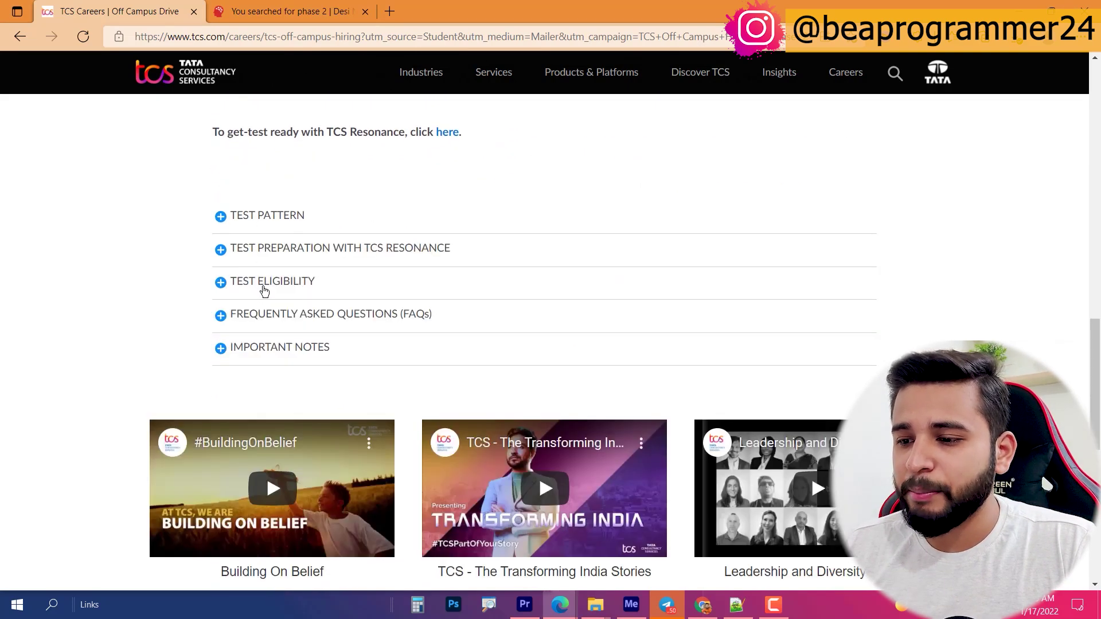
Step: Expand Test Eligibility and mark the 60% or 6 CGPA and no-pending-backlogs rules
click(262, 281)
scroll(266, 264, down, 3)
scroll(267, 252, up, 2)
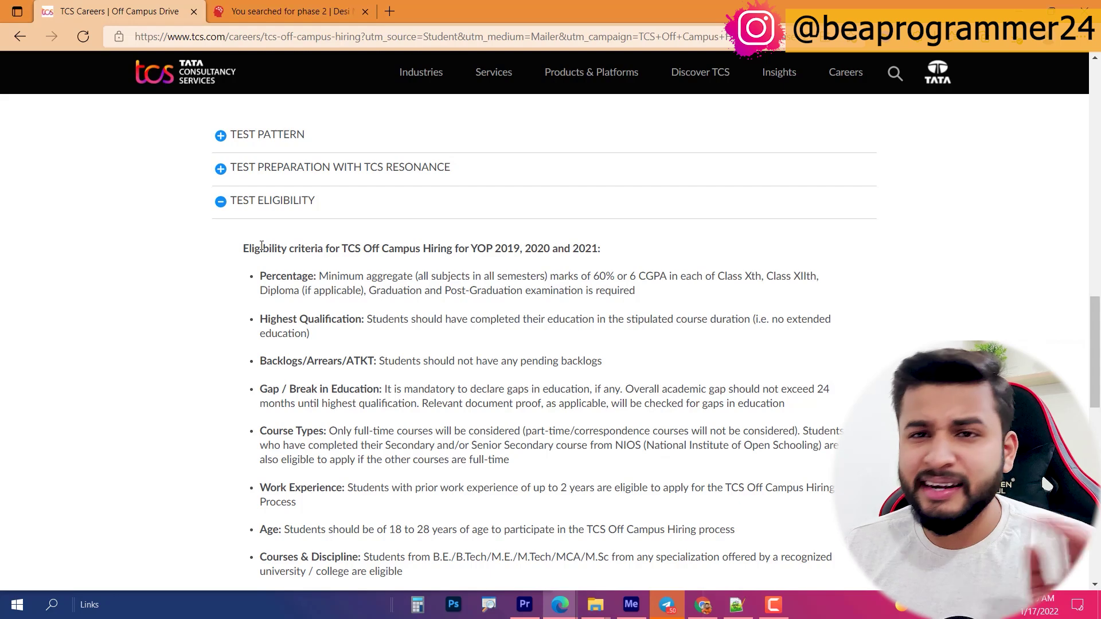
scroll(266, 244, down, 1)
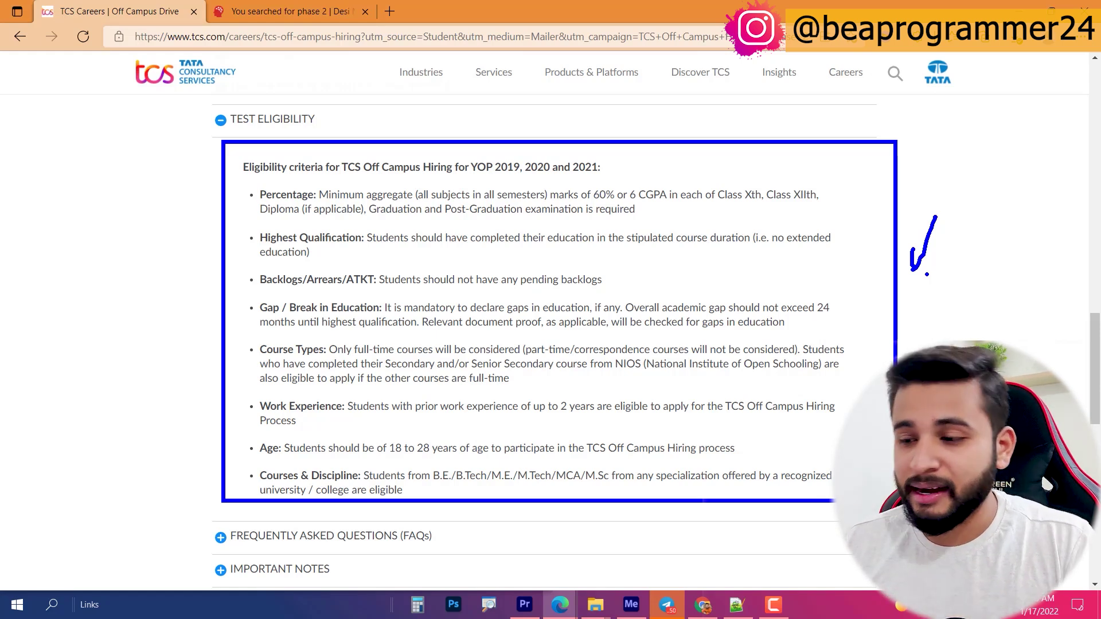
drag(138, 221, 121, 364)
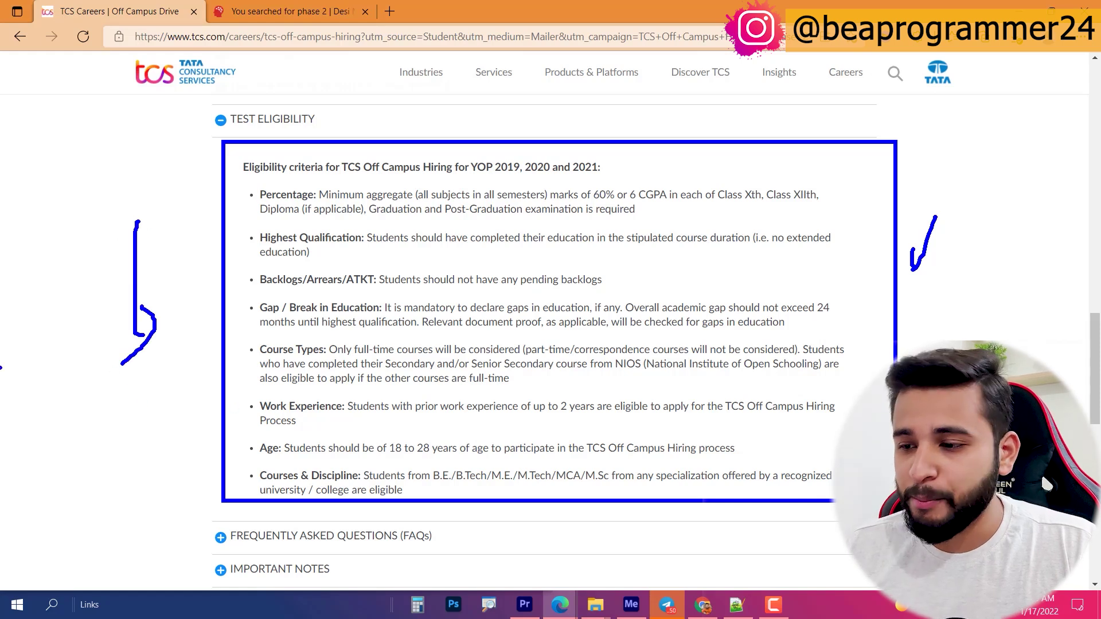
mouse_move(681, 211)
mouse_down()
mouse_move(709, 211)
mouse_move(691, 222)
mouse_up()
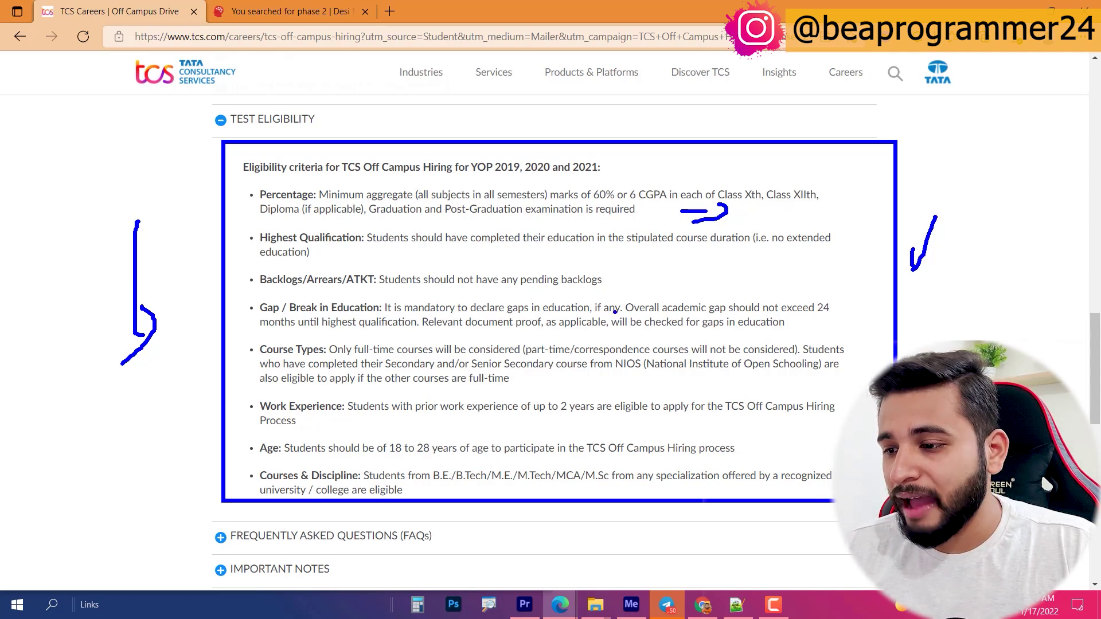
drag(629, 284, 644, 290)
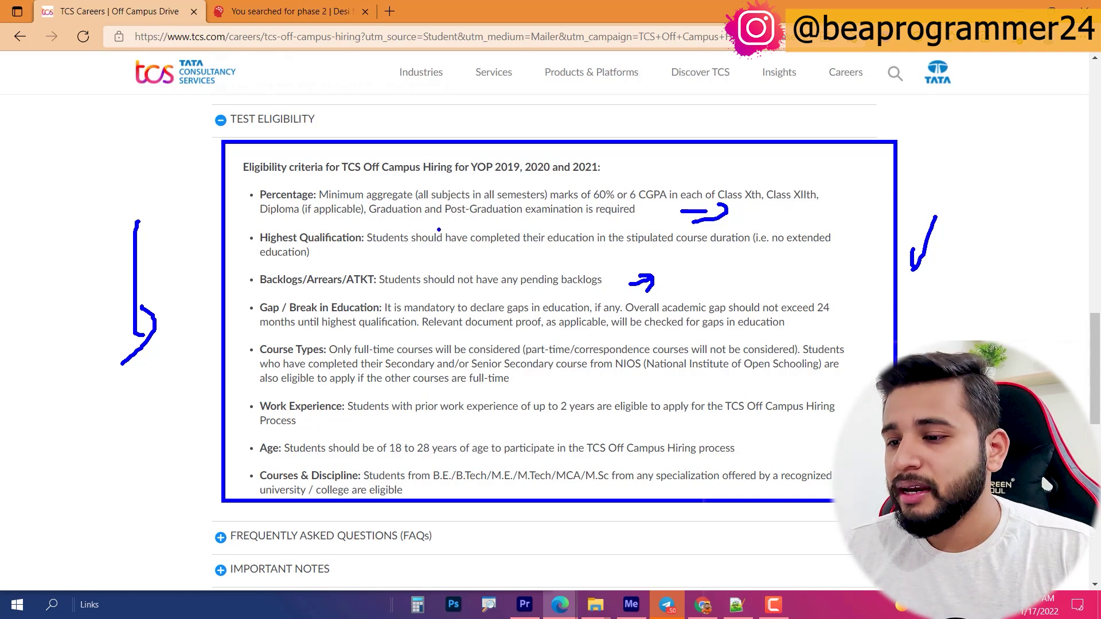
Step: Underline the highest-qualification rule and M.E./M.Tech among the eligible courses
drag(388, 248, 505, 256)
drag(555, 253, 586, 253)
click(633, 258)
drag(699, 249, 832, 259)
click(801, 257)
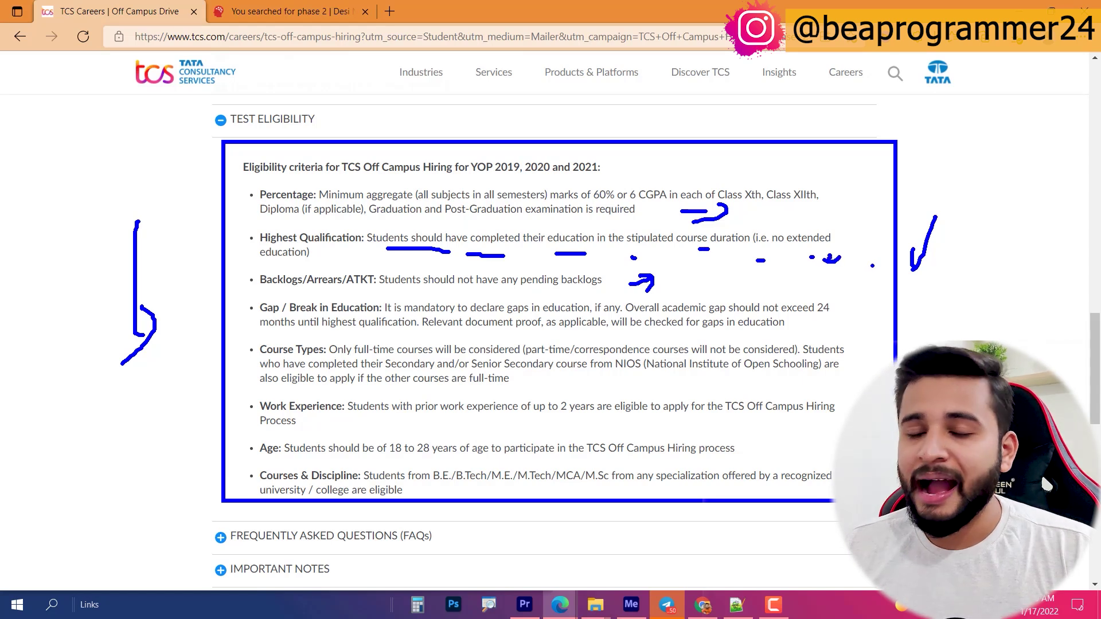
click(873, 265)
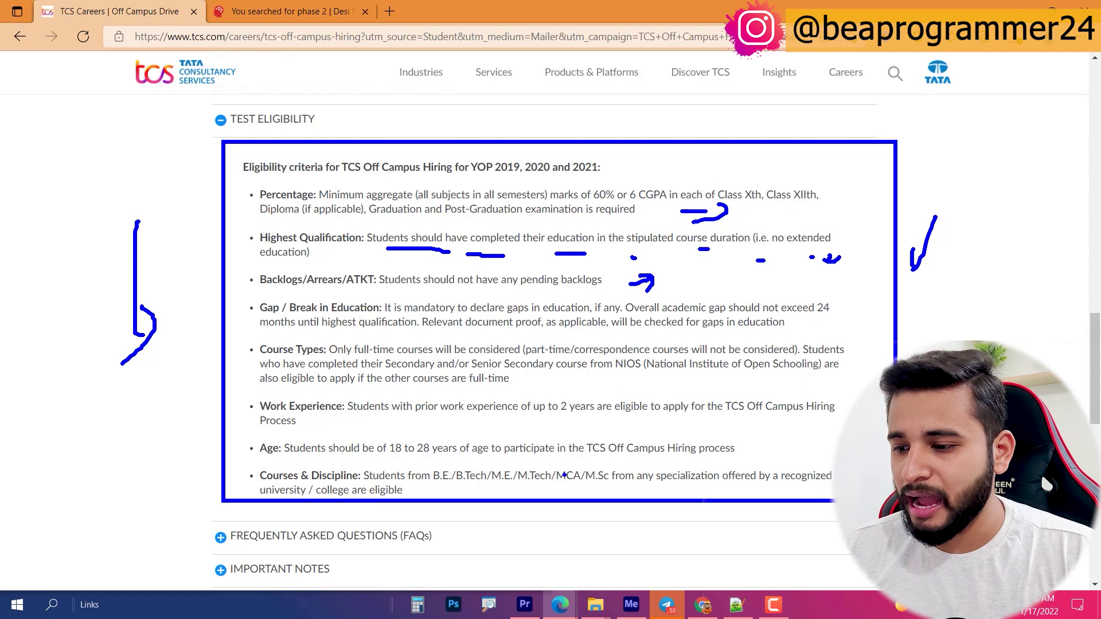
drag(468, 490, 527, 486)
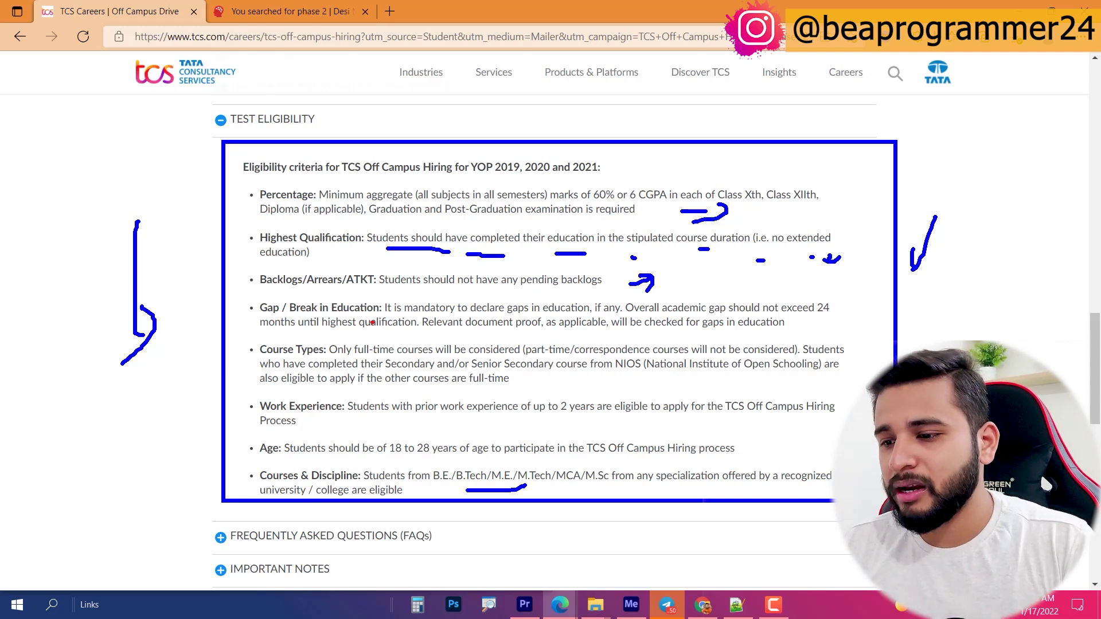
Step: Mark the 24-month education gap, NIOS schooling and full-time course conditions
drag(814, 328, 843, 345)
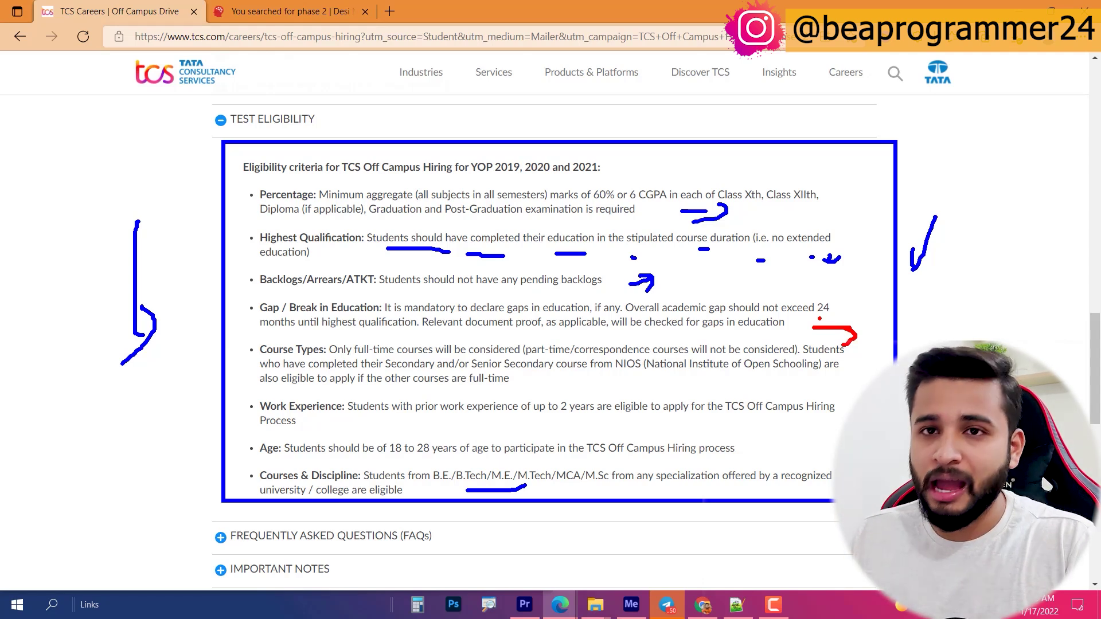
mouse_move(567, 388)
mouse_down()
mouse_move(634, 374)
mouse_move(646, 390)
mouse_up()
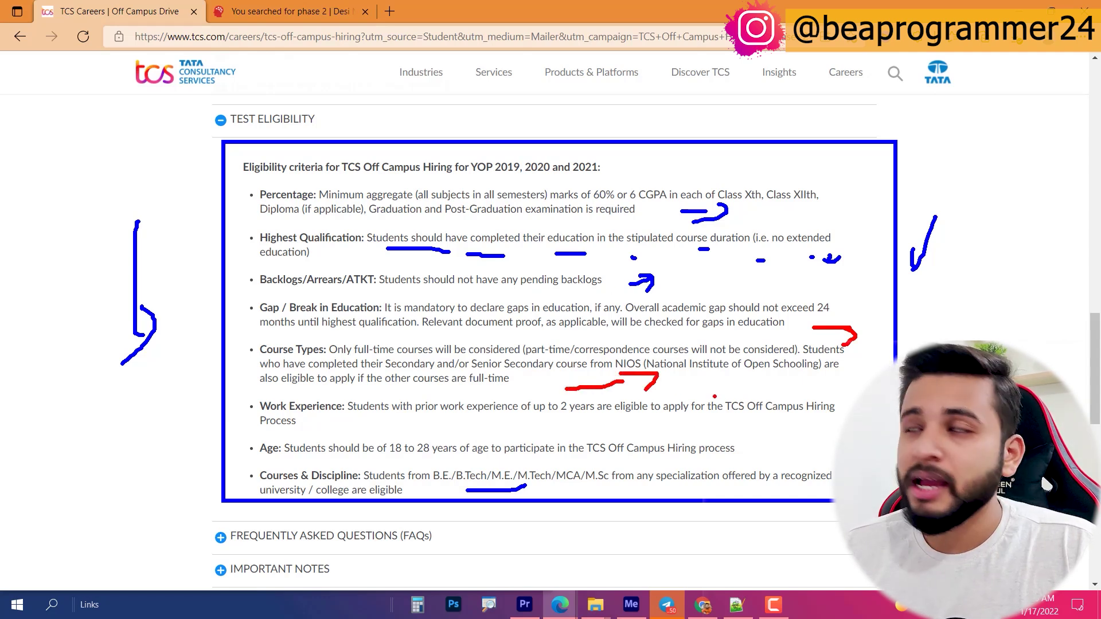
drag(532, 384, 578, 424)
mouse_move(717, 390)
mouse_down()
mouse_move(795, 375)
mouse_move(815, 397)
mouse_up()
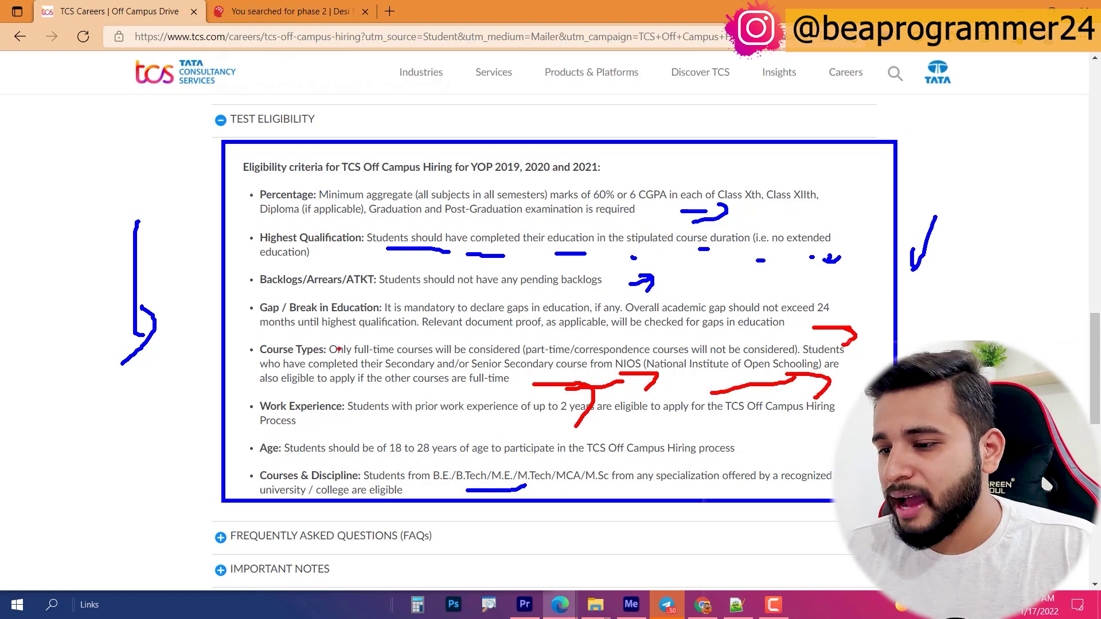
drag(387, 389, 448, 405)
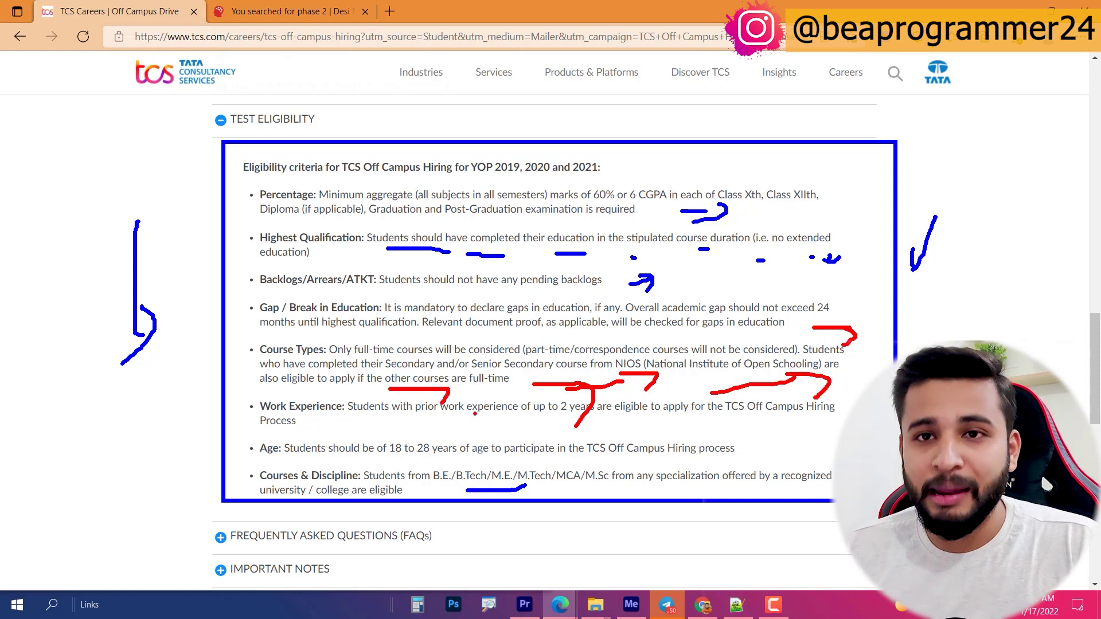
key(Escape)
Step: Box the work experience, age and courses rules, stressing the 18–28 age limit
mouse_move(219, 374)
mouse_down()
mouse_move(848, 514)
mouse_move(849, 524)
mouse_up()
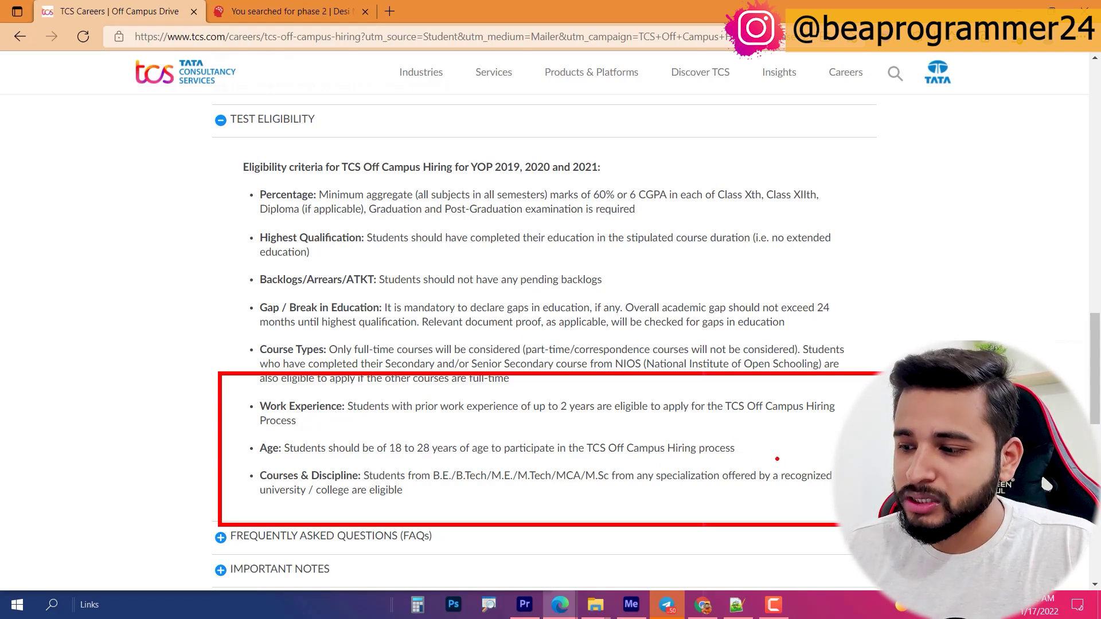
drag(778, 458, 814, 454)
drag(806, 443, 810, 462)
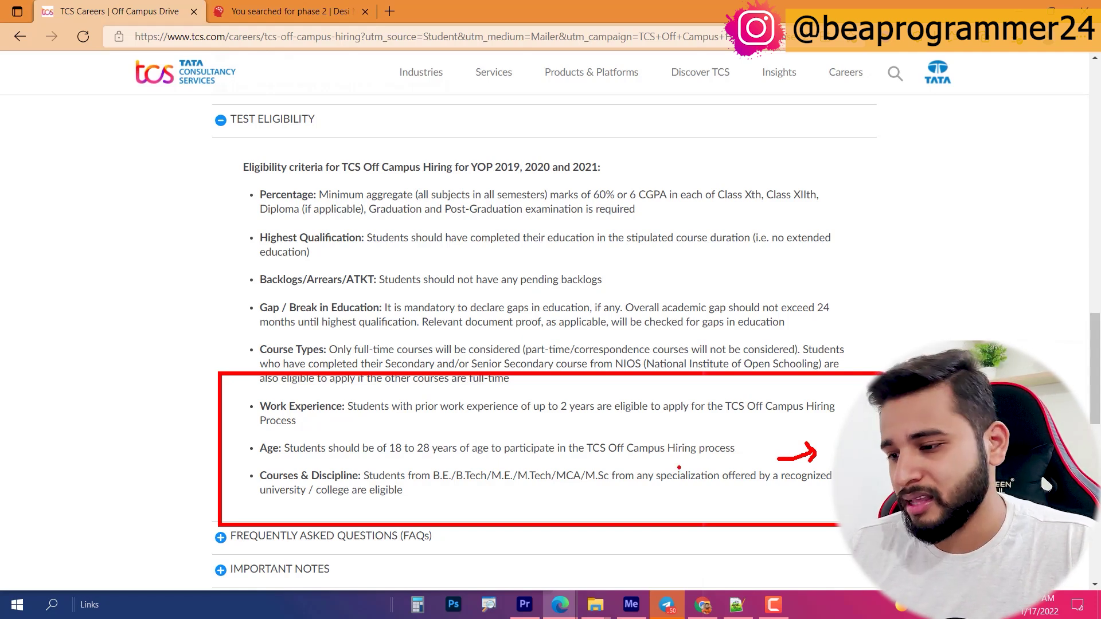
click(429, 456)
drag(444, 459, 459, 459)
drag(484, 459, 492, 460)
key(Escape)
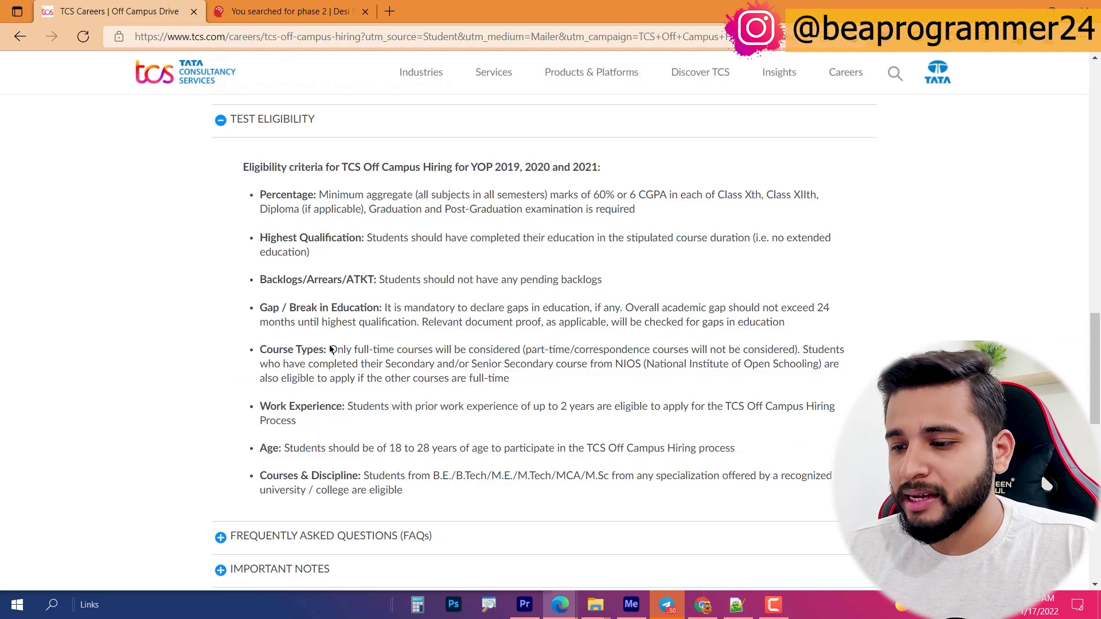
Step: Follow the Step 1 'here' link in Application process to open the NextStep portal
scroll(329, 349, down, 5)
scroll(330, 348, up, 15)
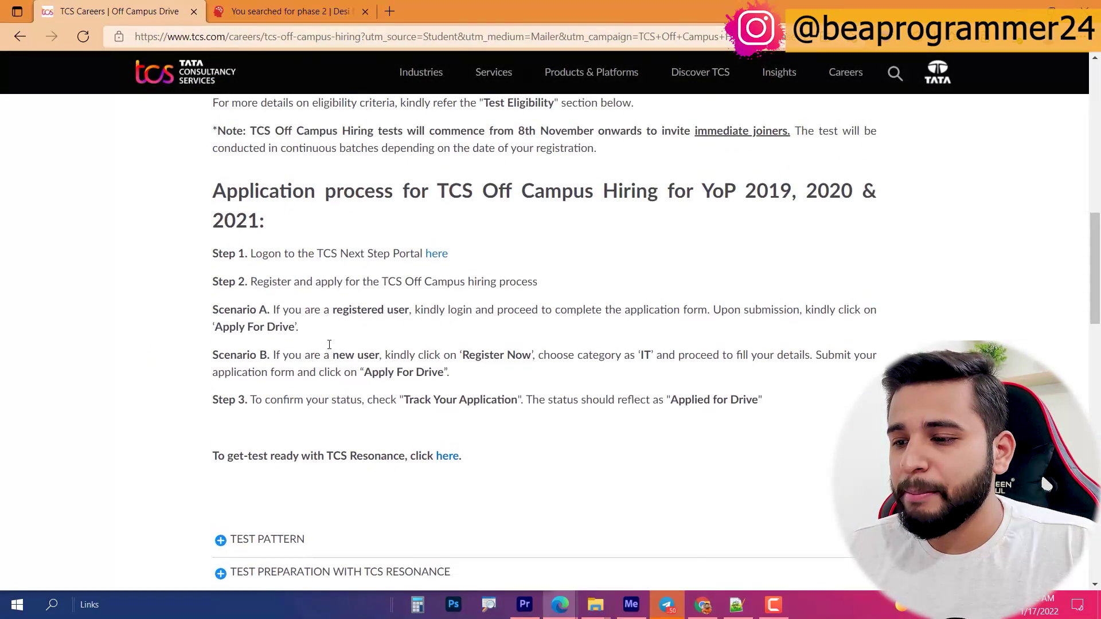
scroll(330, 349, up, 2)
scroll(392, 414, down, 3)
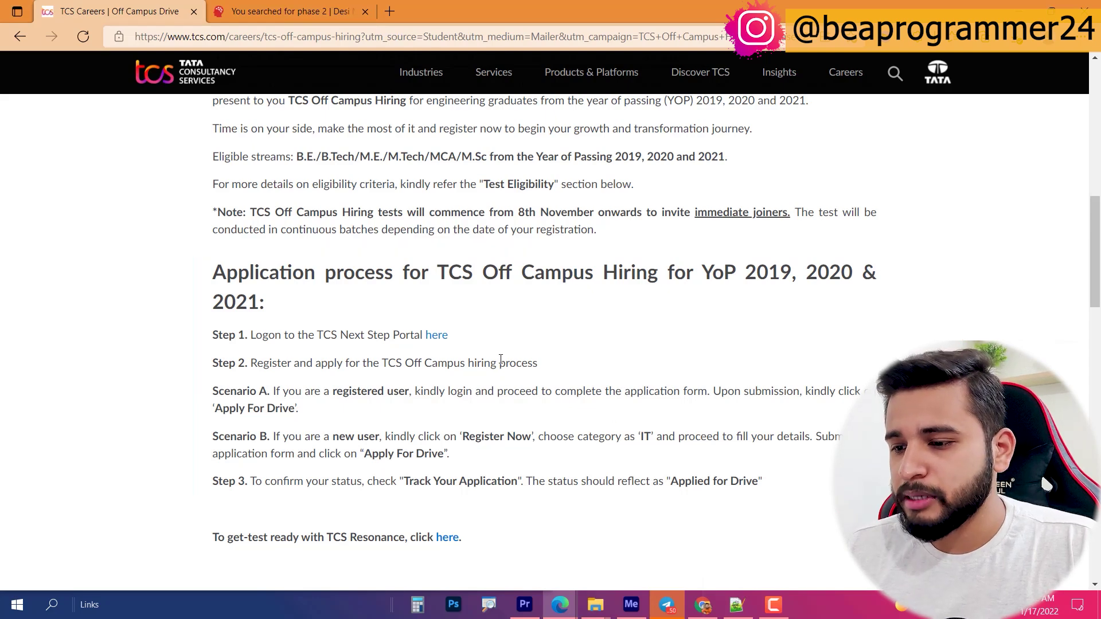
click(442, 336)
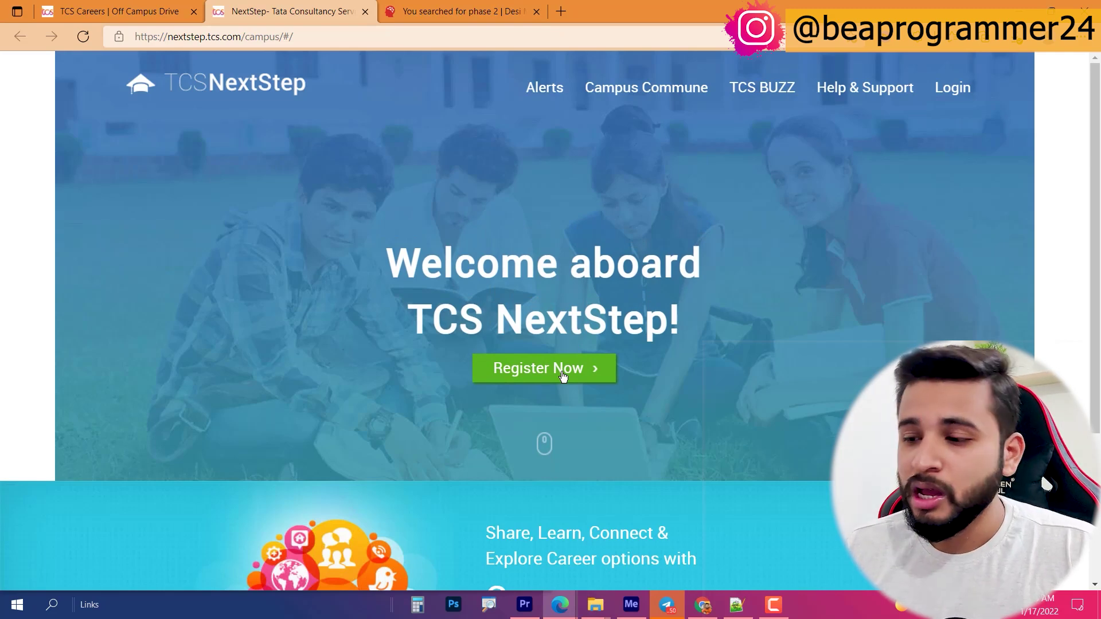
Step: Register as a new user and, following the Scenario B instructions, choose the IT category
click(563, 374)
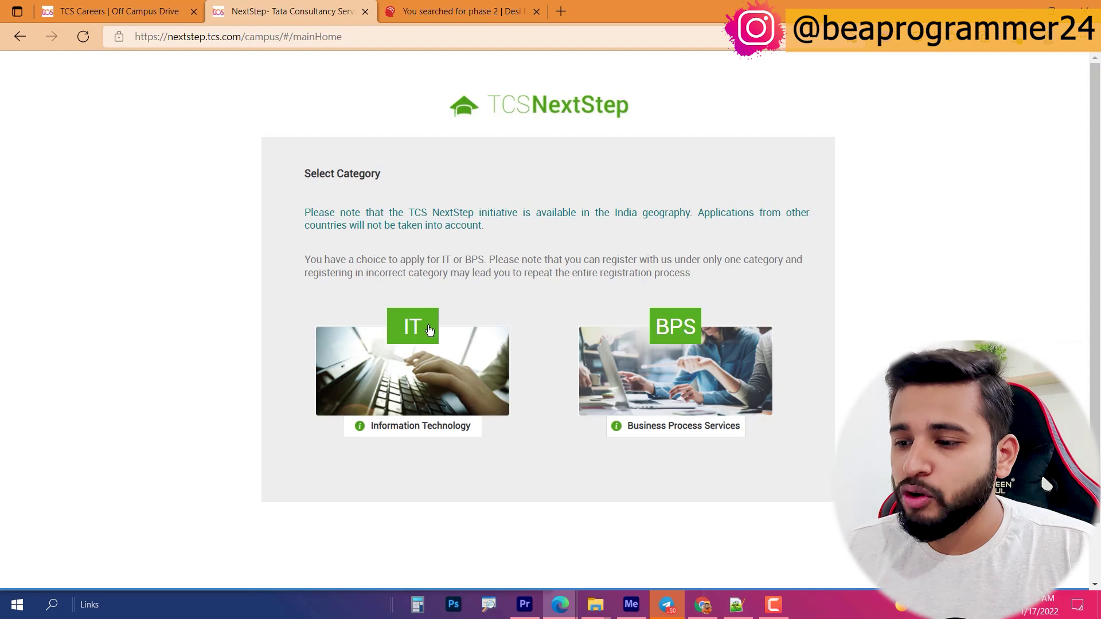
click(114, 11)
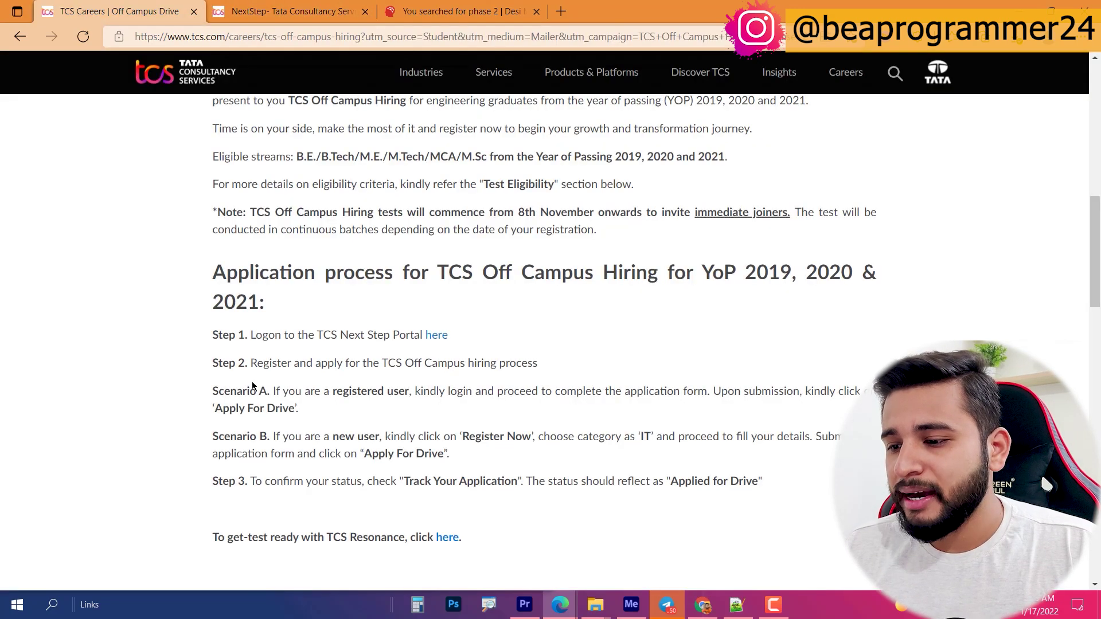
mouse_move(170, 417)
mouse_down()
mouse_move(834, 520)
mouse_move(837, 462)
mouse_up()
drag(591, 459, 714, 440)
key(Escape)
click(287, 11)
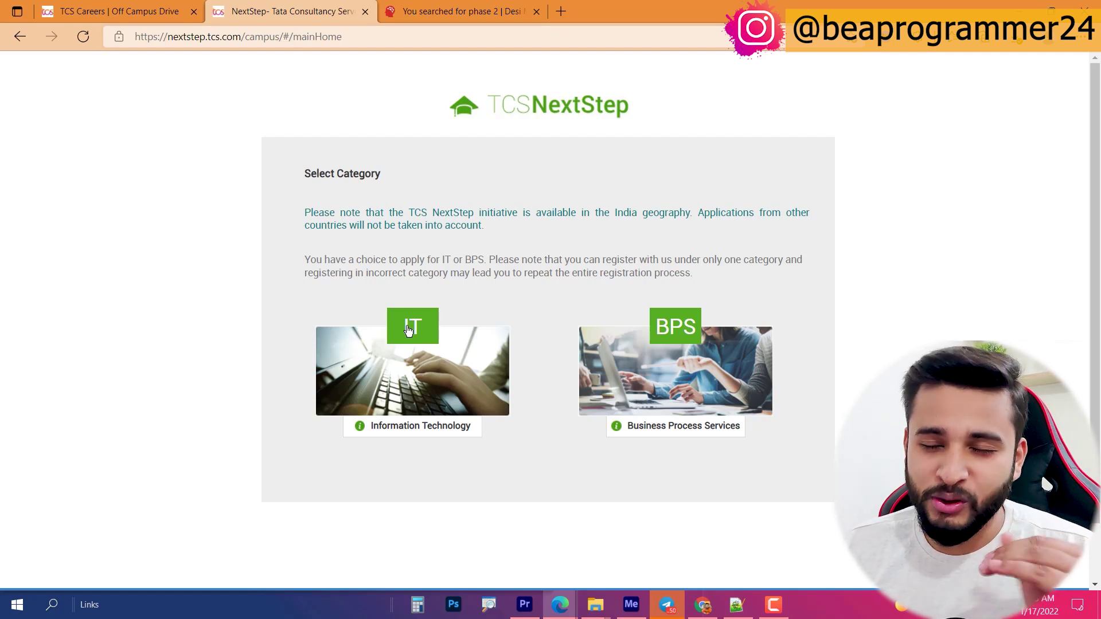
click(408, 329)
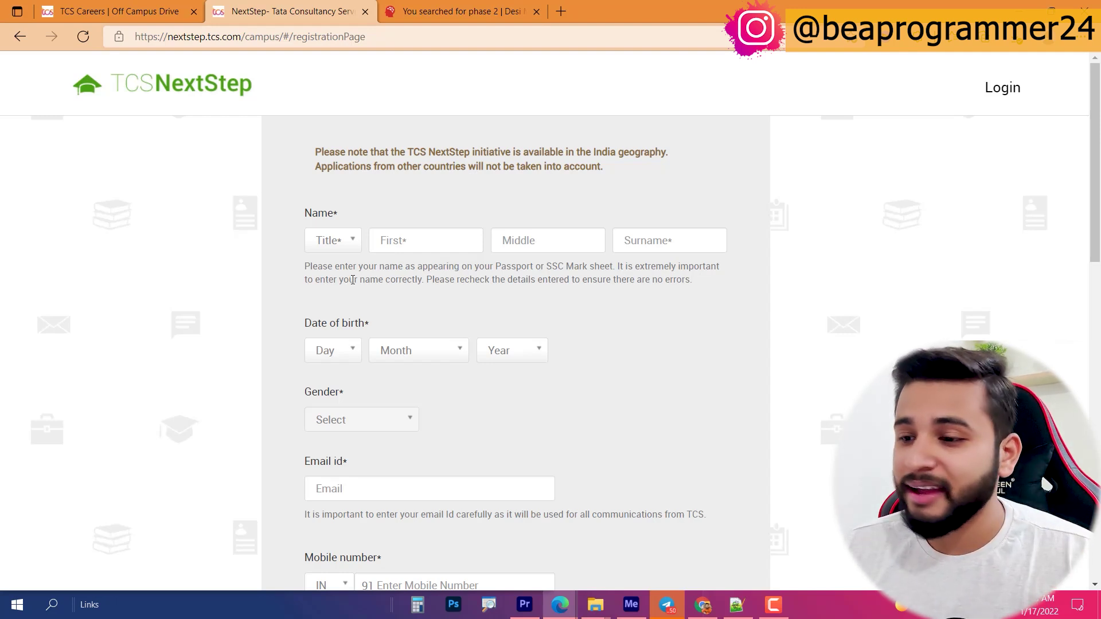
Step: Set the registration form's title to Mr
click(322, 245)
click(497, 292)
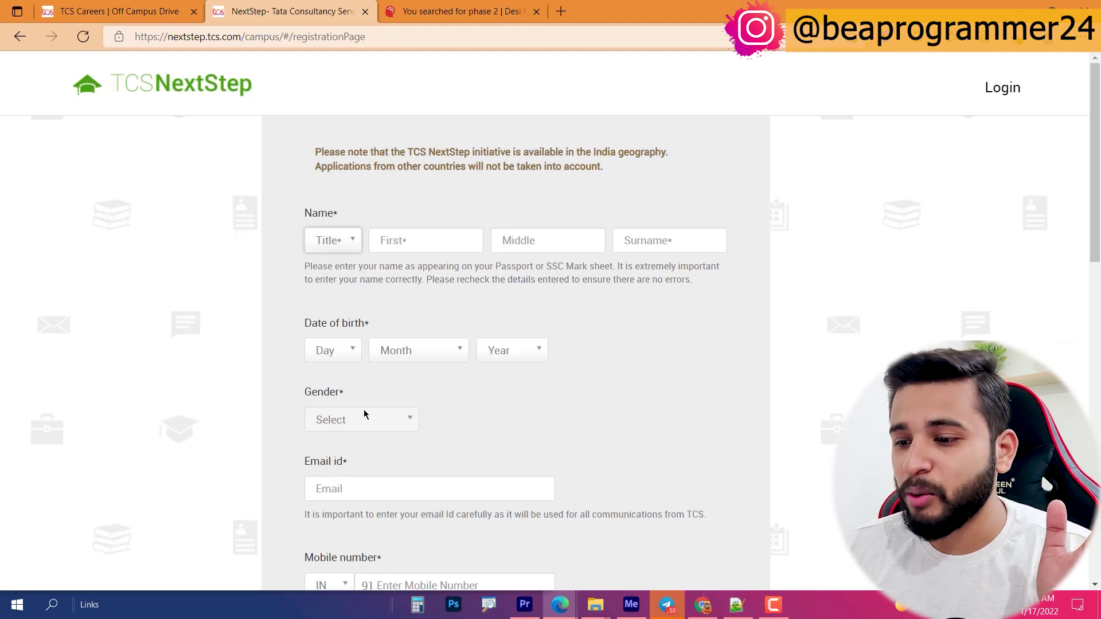
click(329, 245)
click(333, 263)
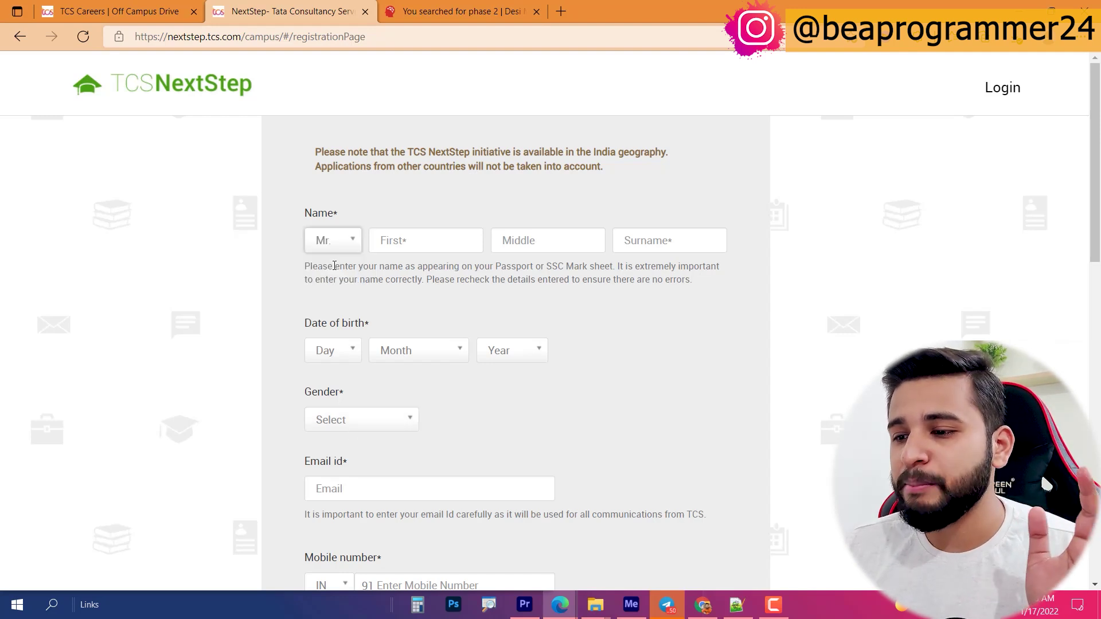
click(361, 429)
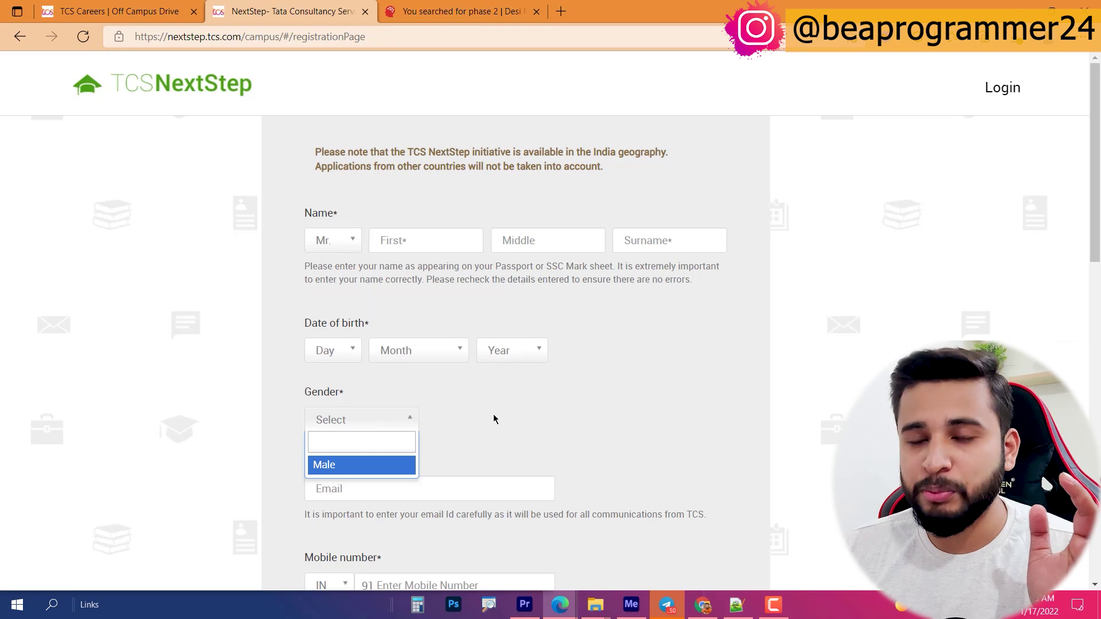
click(495, 419)
click(332, 246)
click(324, 263)
Step: Enter the candidate's first name and surname
click(396, 244)
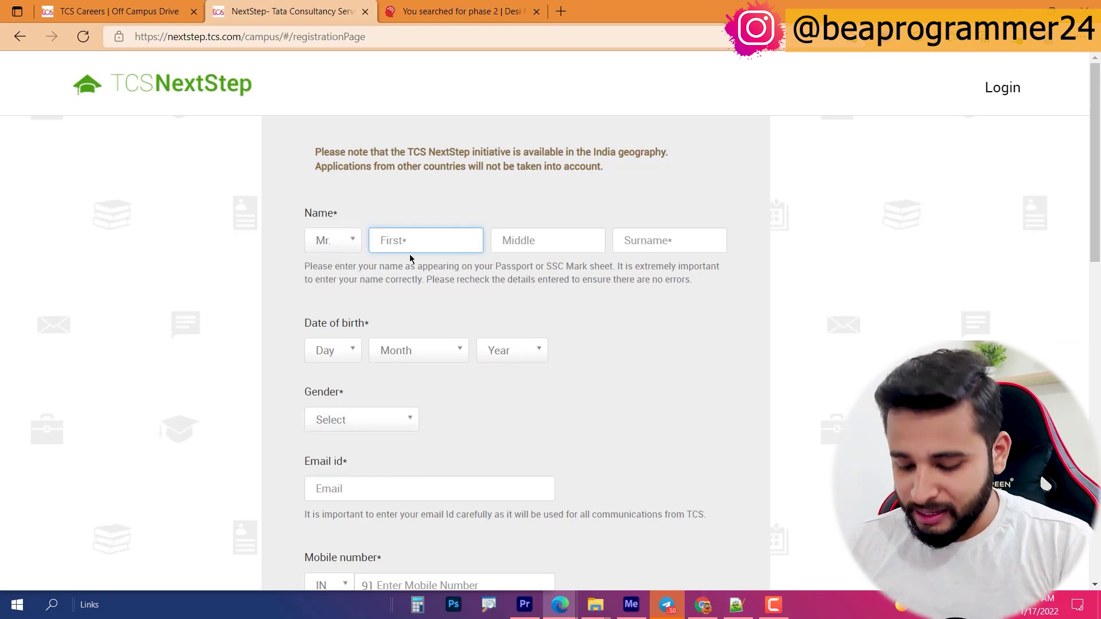
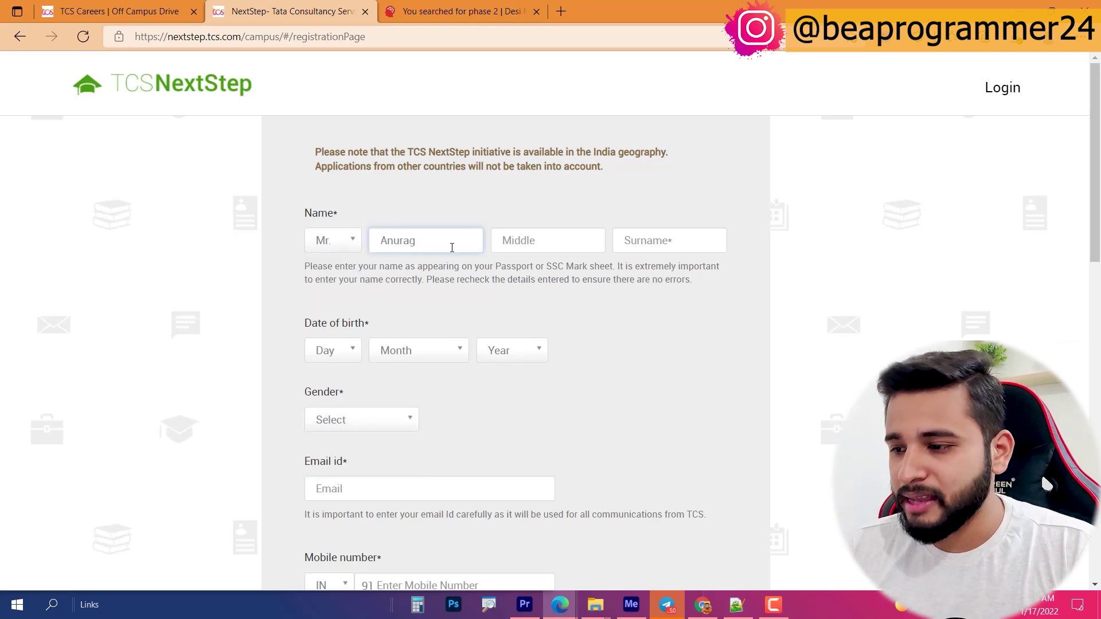
click(670, 243)
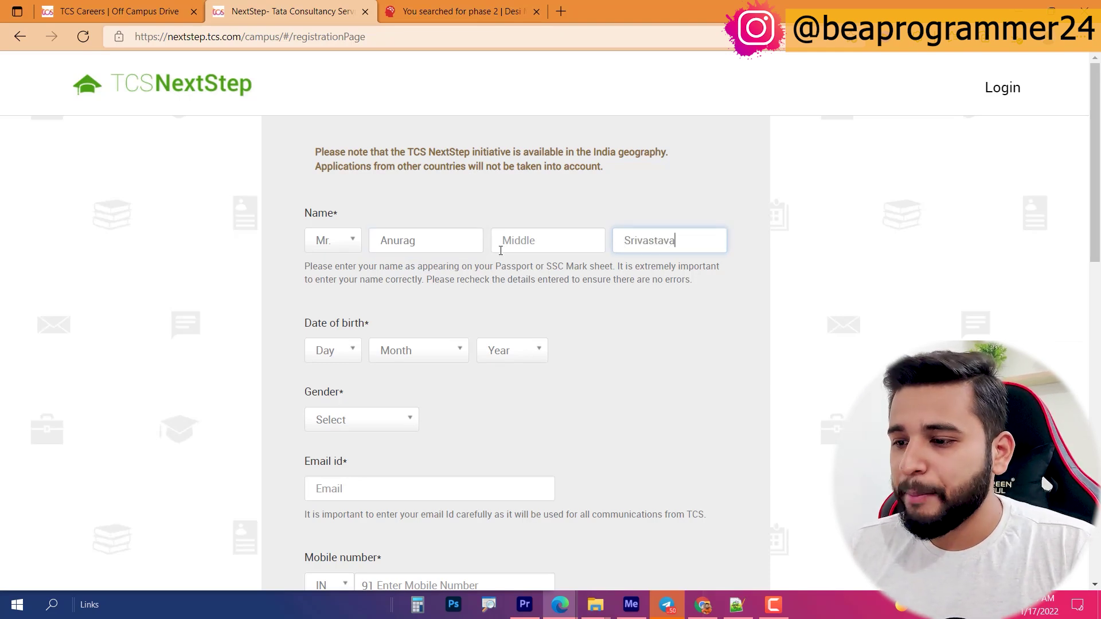
click(443, 242)
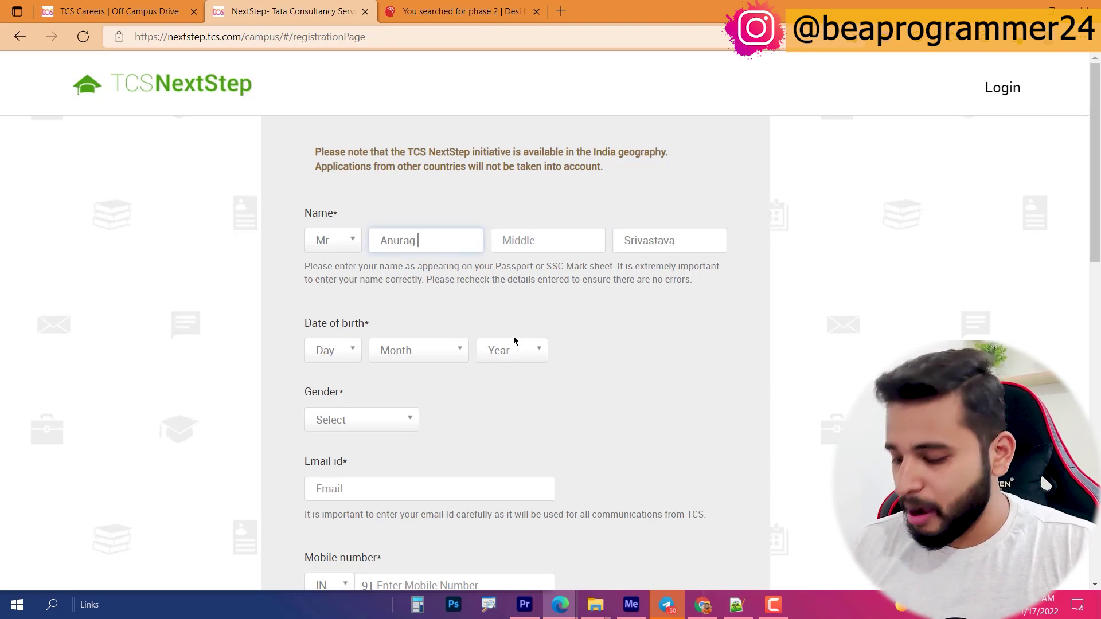
scroll(589, 302, down, 5)
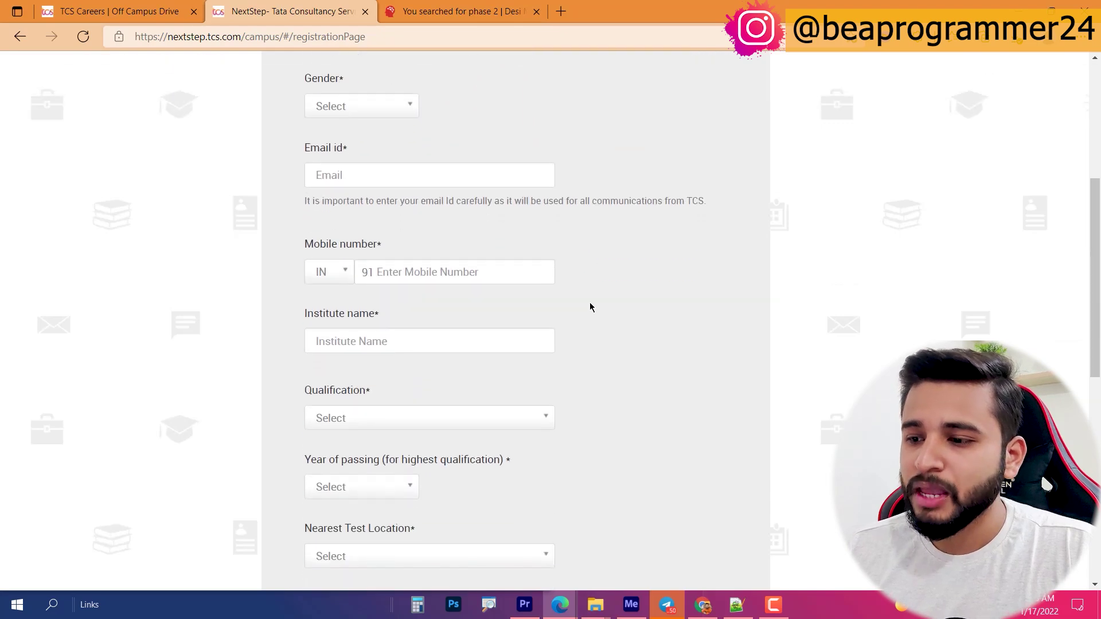
scroll(590, 301, up, 1)
scroll(423, 237, down, 7)
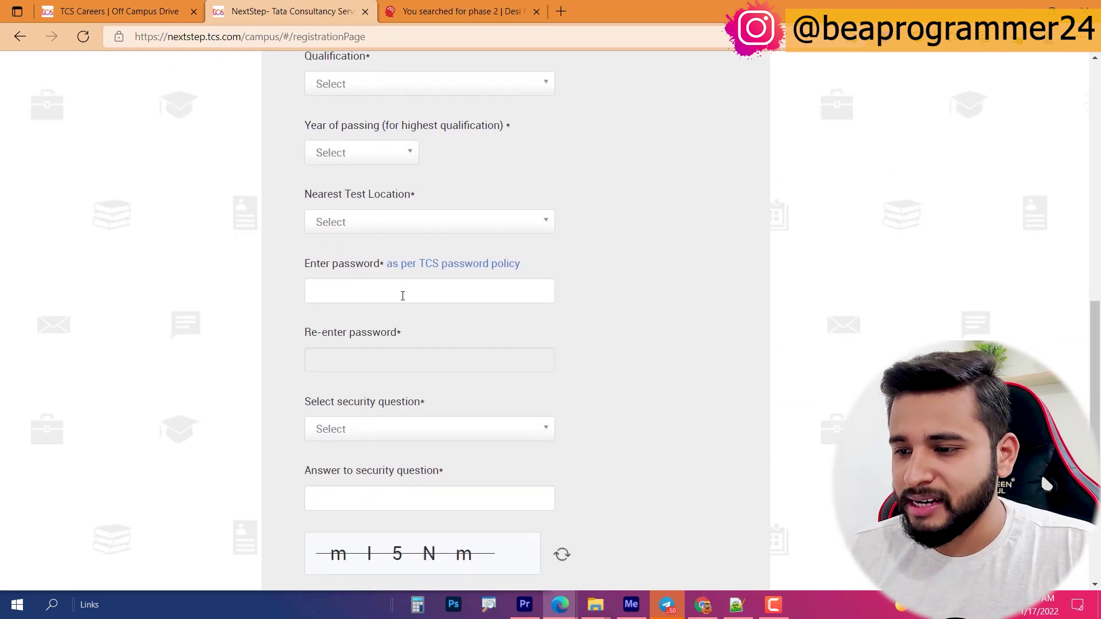
Step: Review the password and captcha fields and bring up the registered-candidates login
click(391, 292)
scroll(408, 371, down, 4)
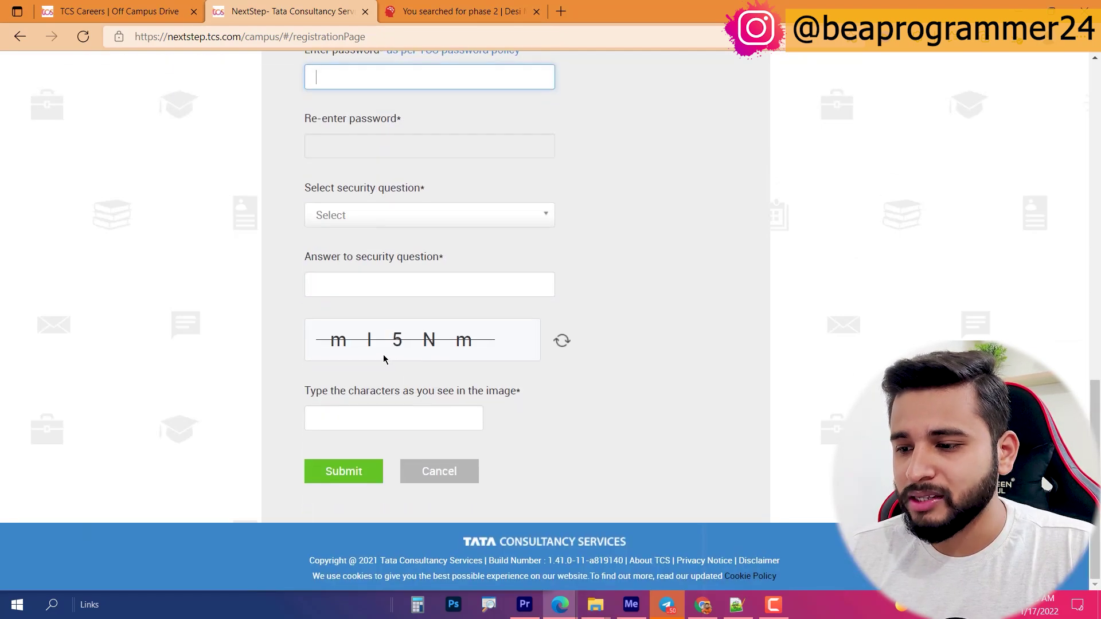
click(424, 419)
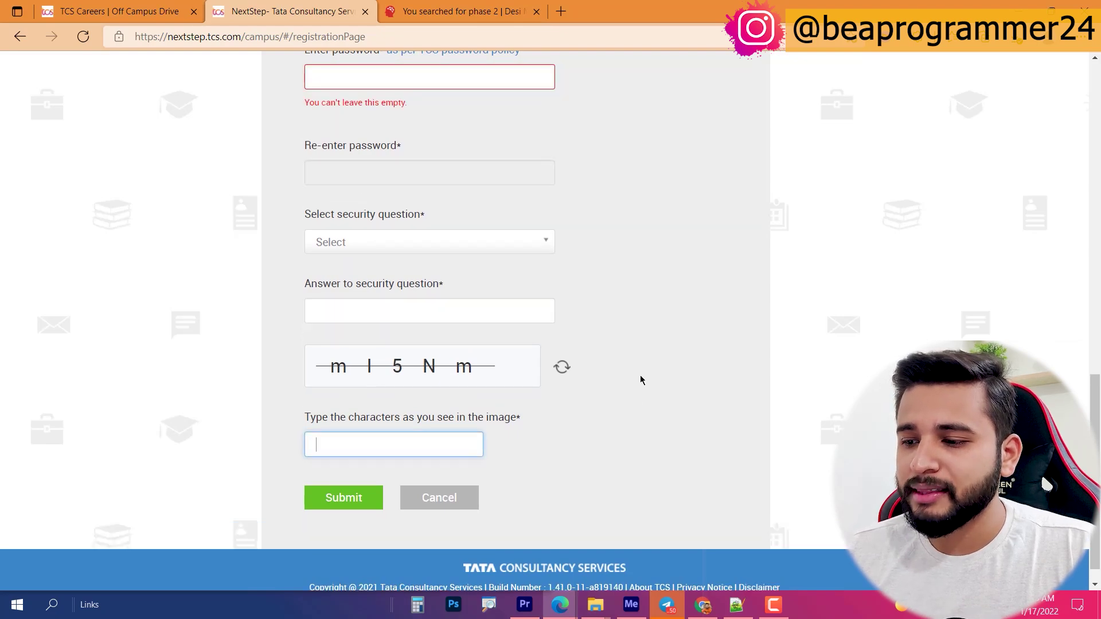
scroll(640, 375, up, 10)
drag(612, 153, 419, 147)
click(319, 153)
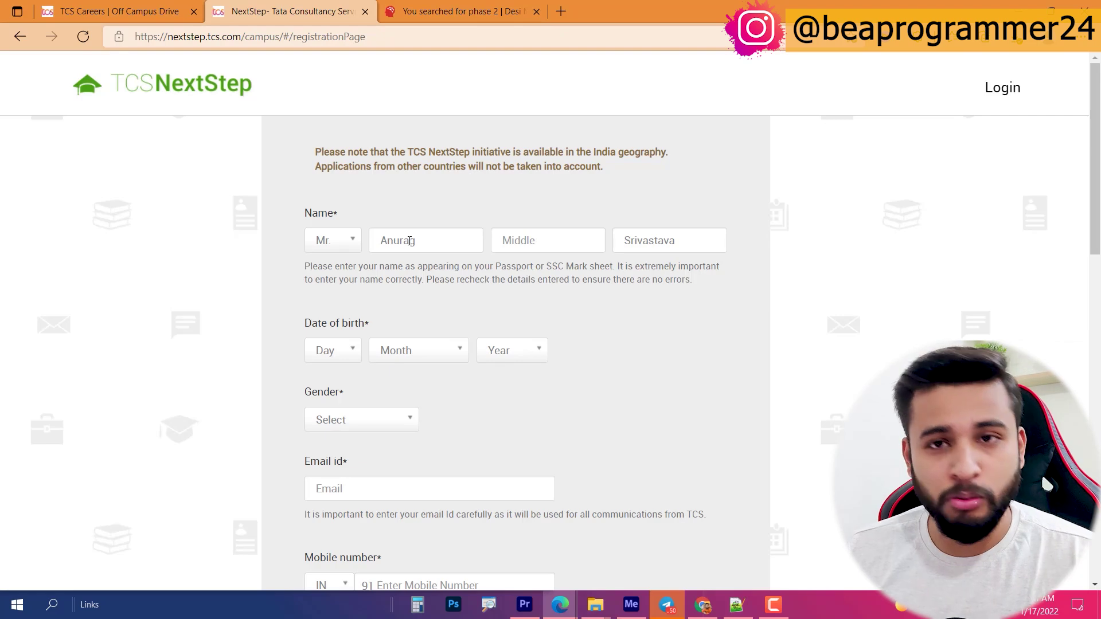
click(1003, 87)
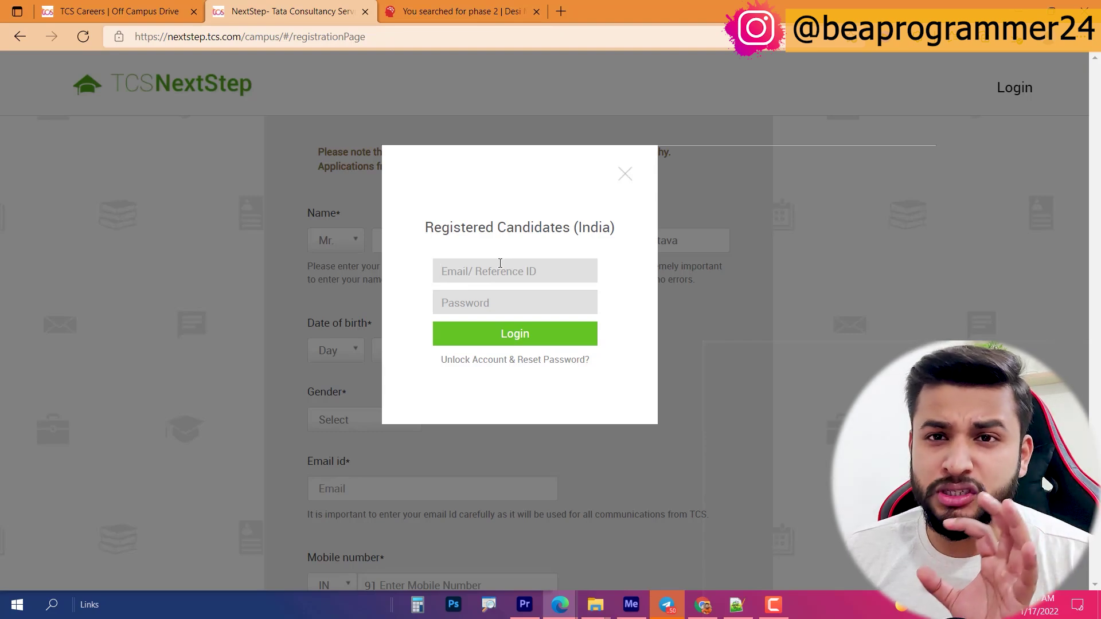
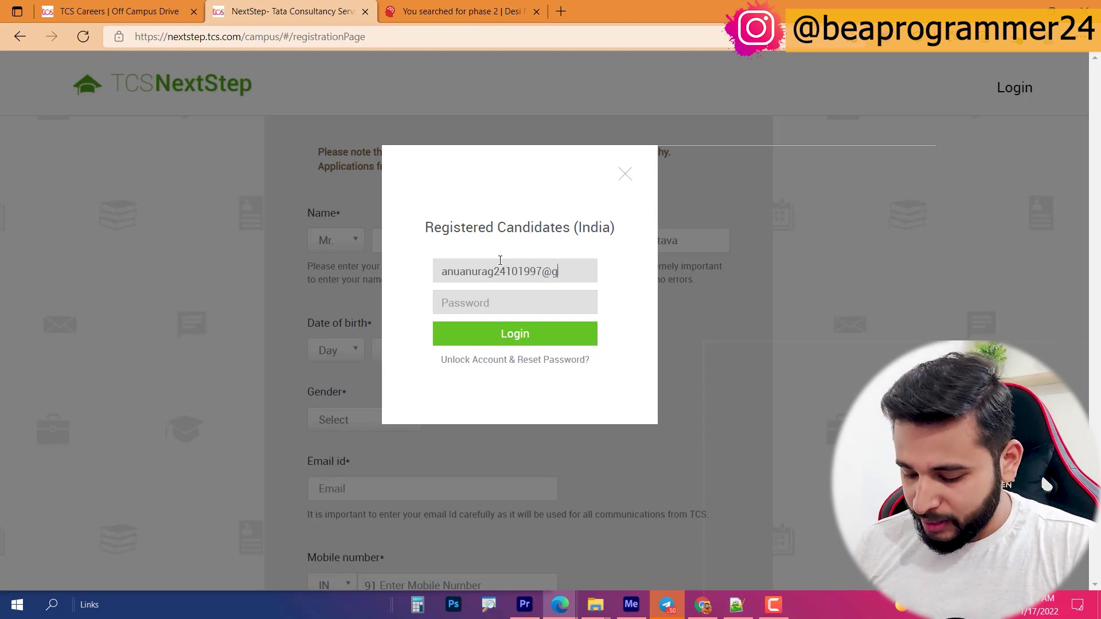
Step: Sign in with the candidate's e-mail address and account password
key(Return)
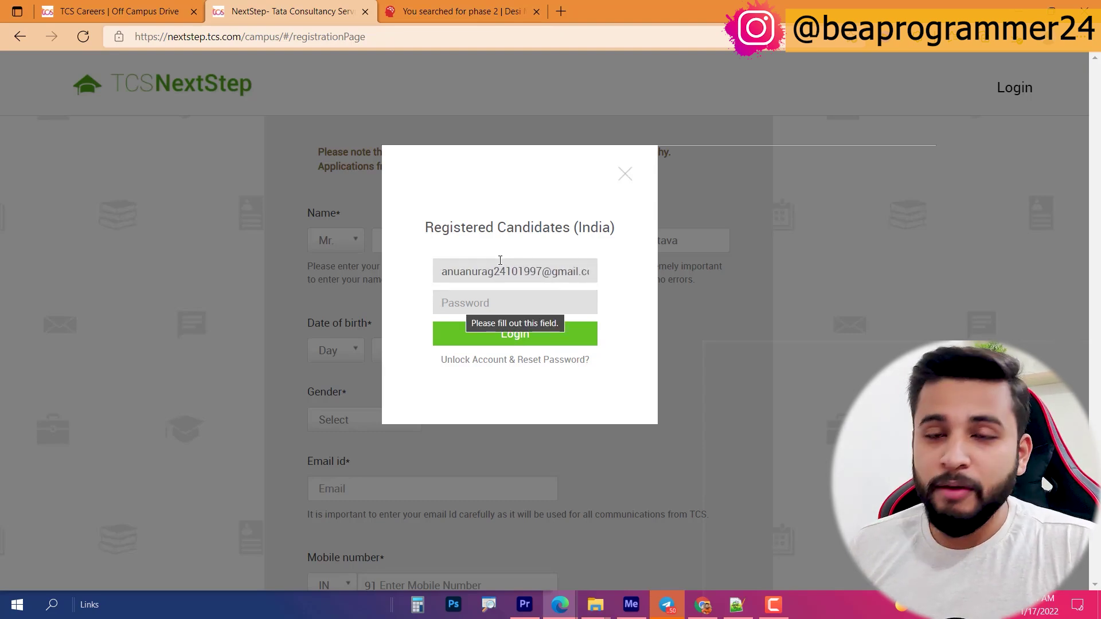
text(*)
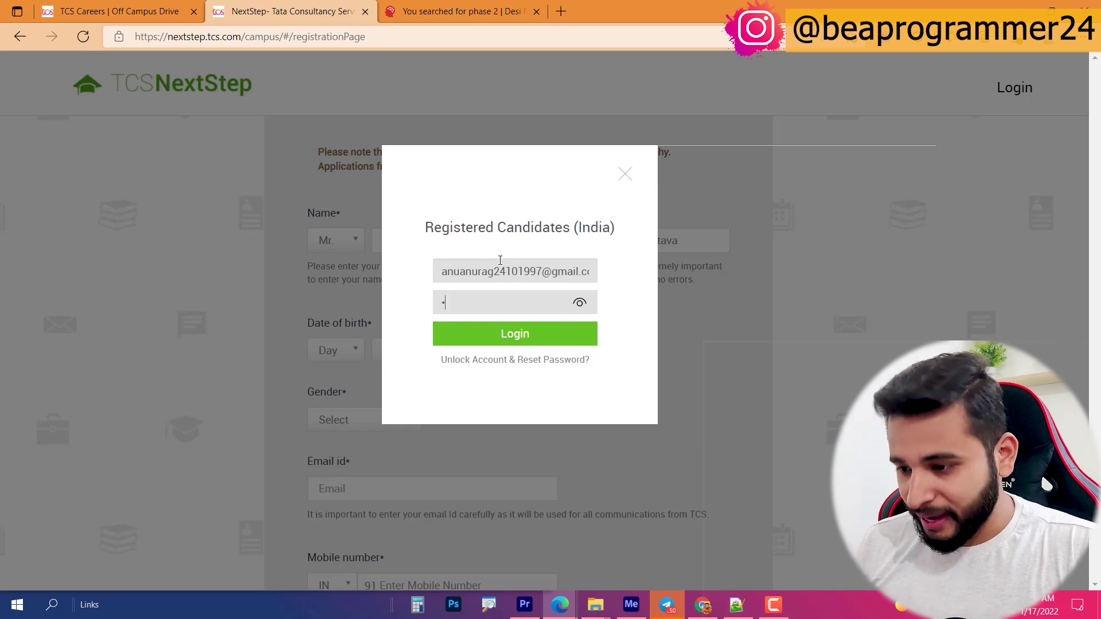
text(***********)
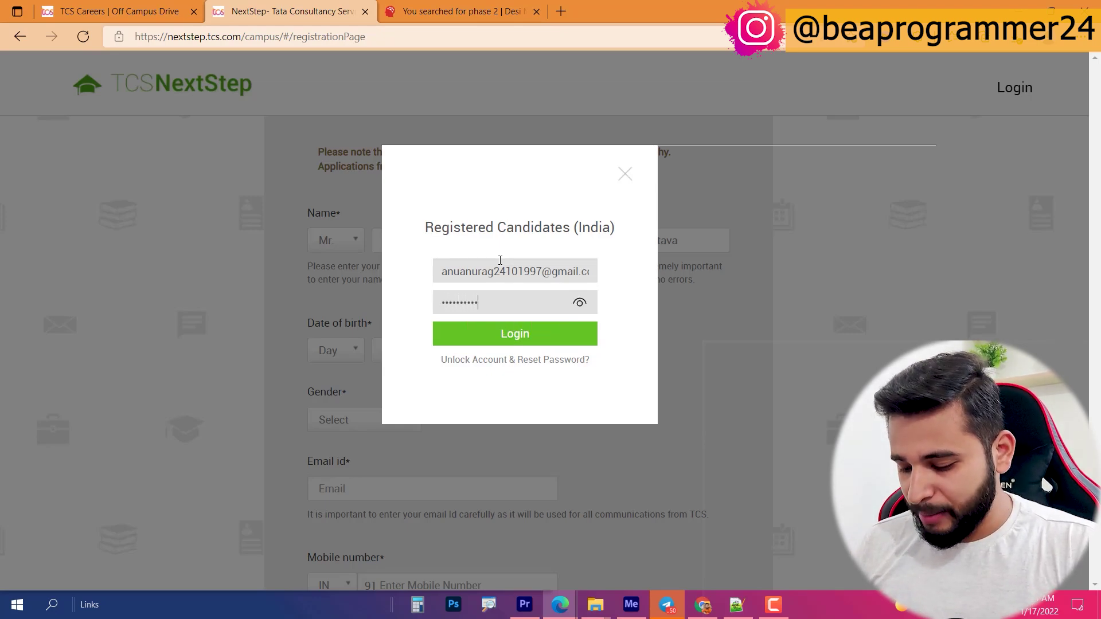
key(Return)
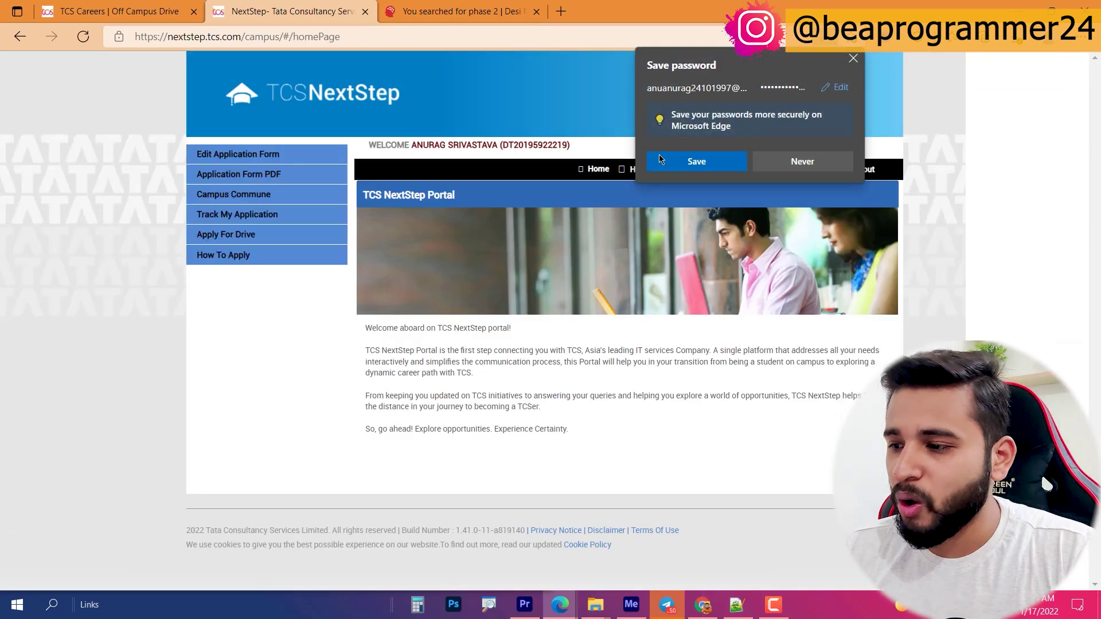
Step: Save the login, confirm the Applied for Drive status, and open the application form
click(697, 162)
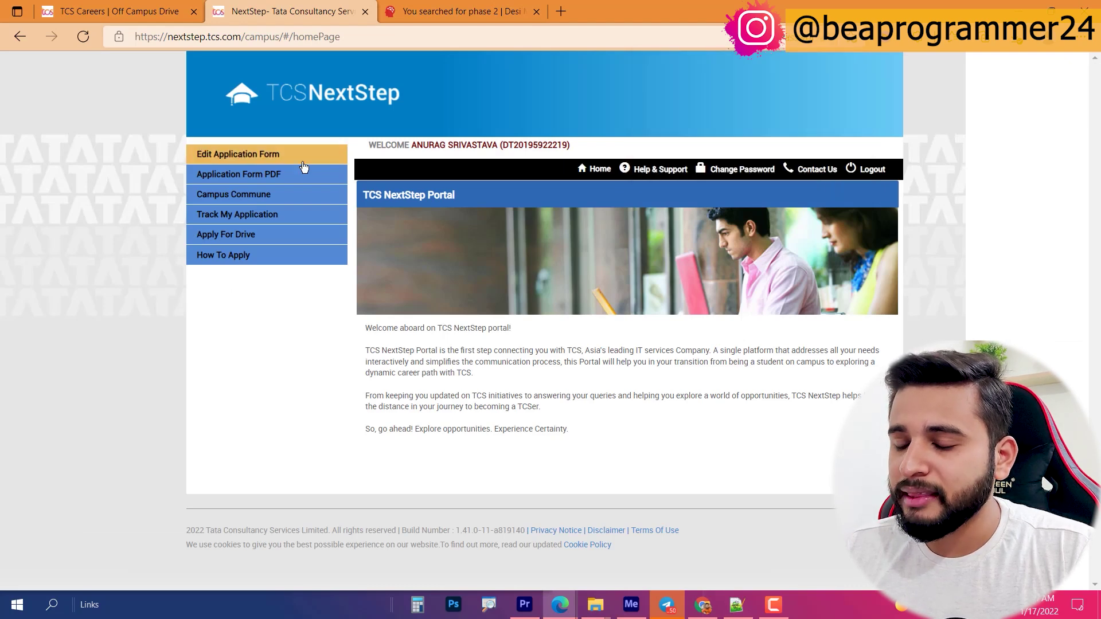
click(236, 216)
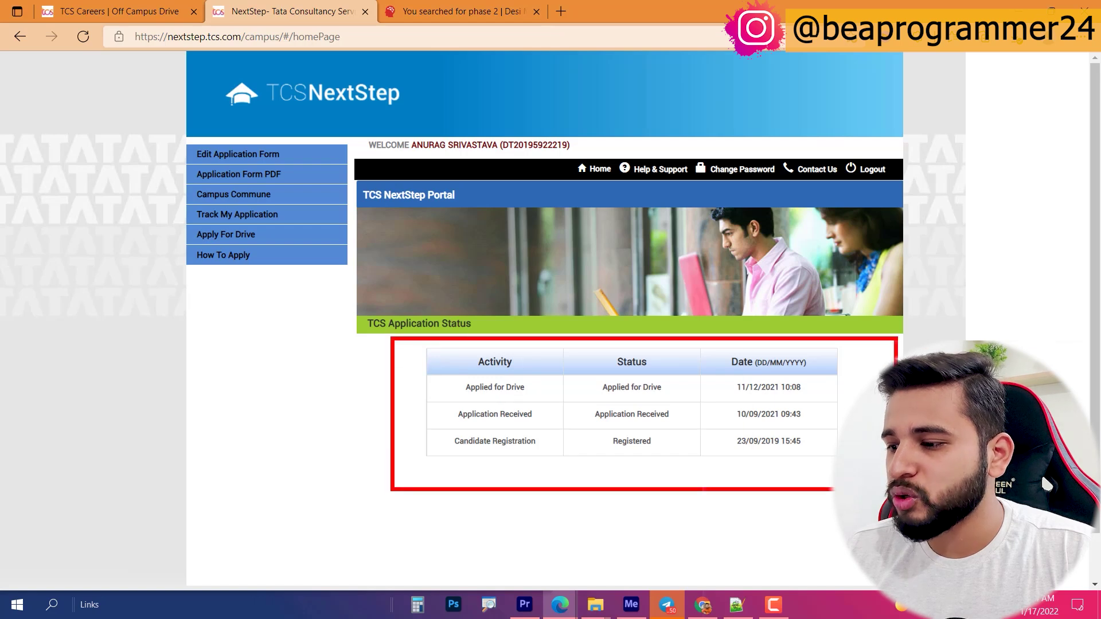
drag(800, 468, 779, 498)
mouse_move(731, 398)
mouse_down()
mouse_move(832, 401)
mouse_move(759, 406)
mouse_move(805, 405)
mouse_up()
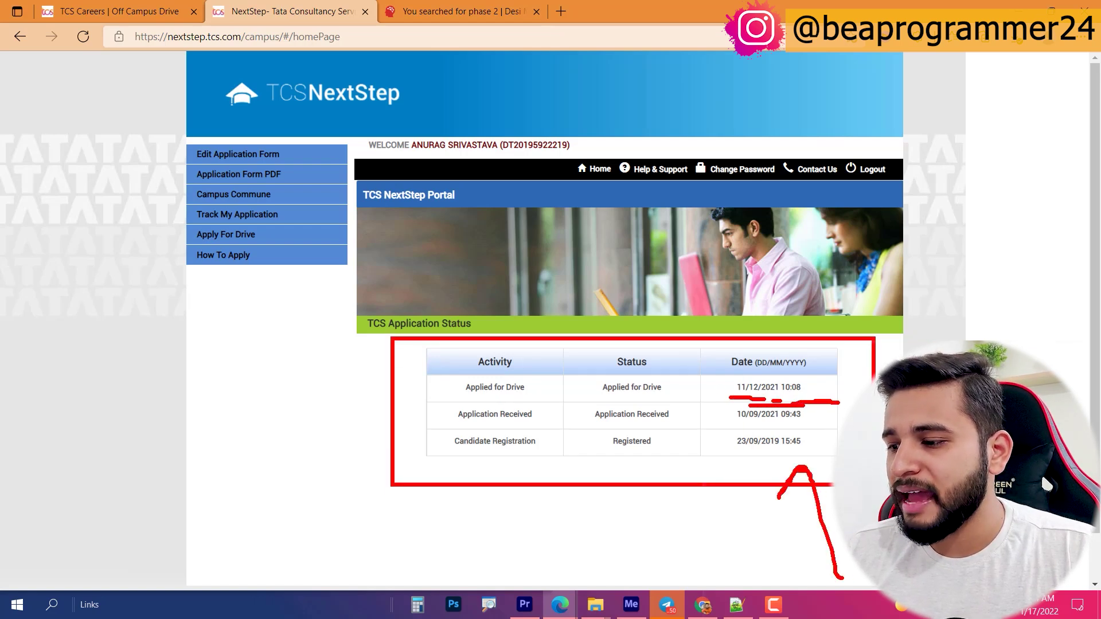
mouse_move(853, 309)
mouse_down()
mouse_move(766, 326)
mouse_move(777, 347)
mouse_up()
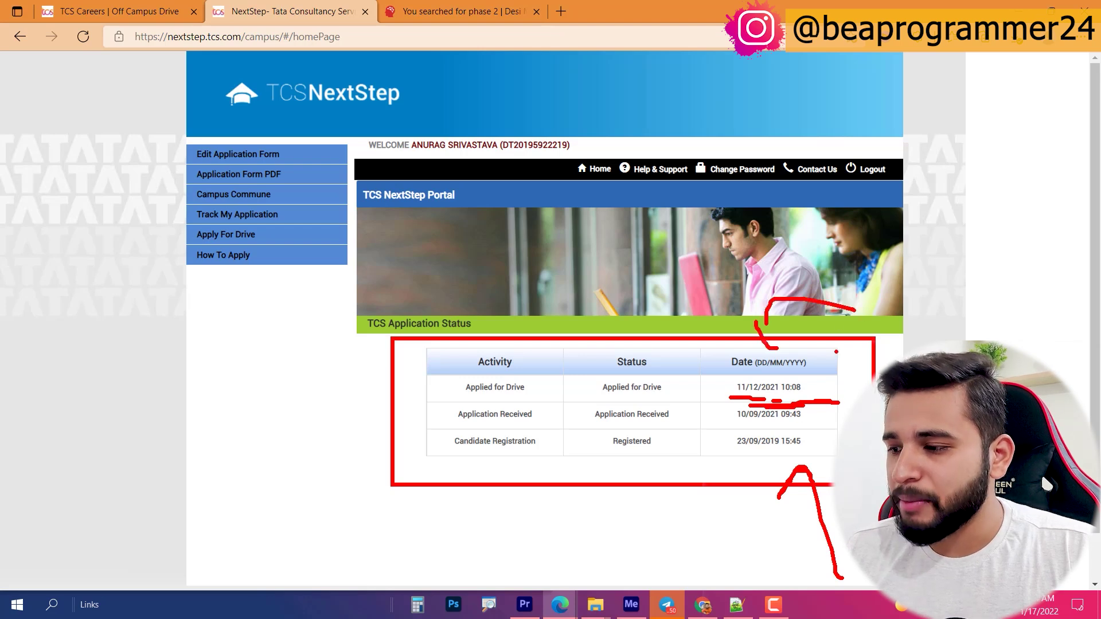
key(Escape)
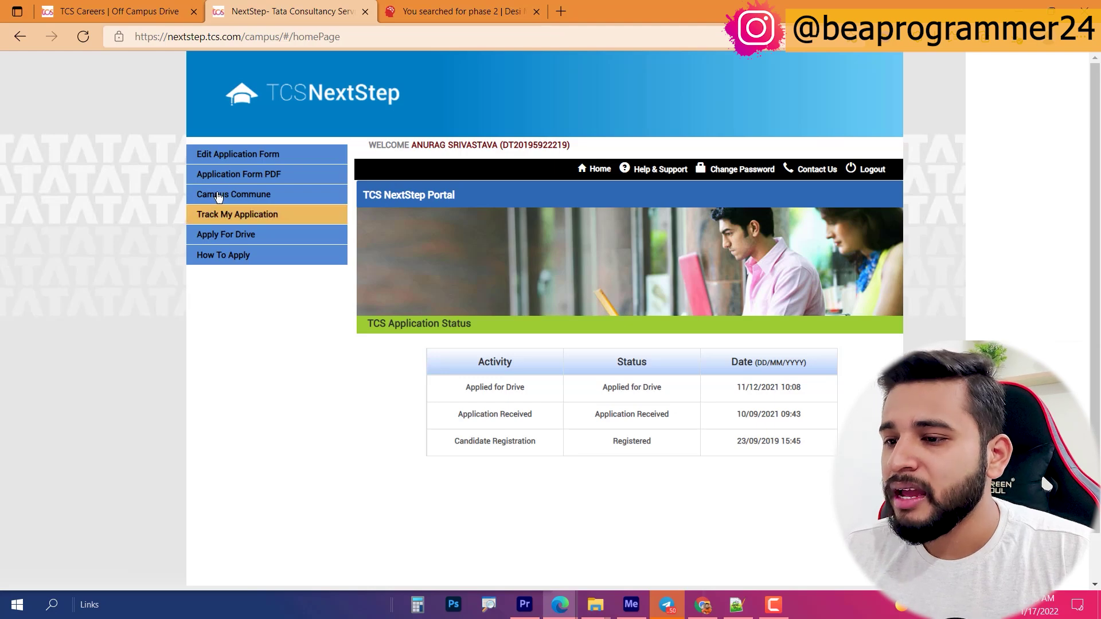
click(236, 155)
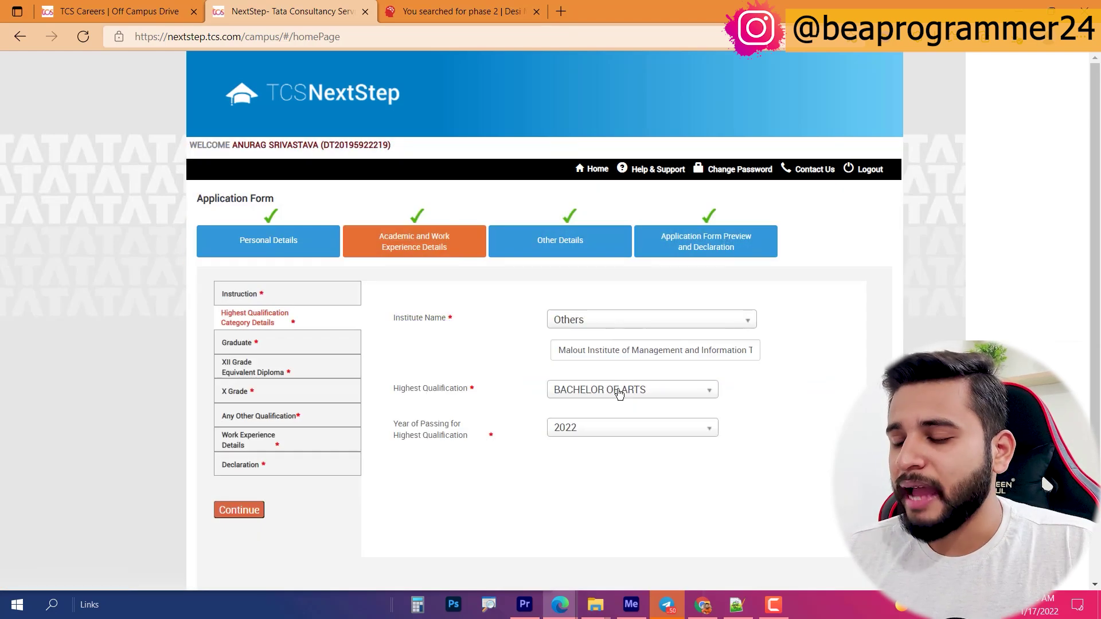
click(618, 393)
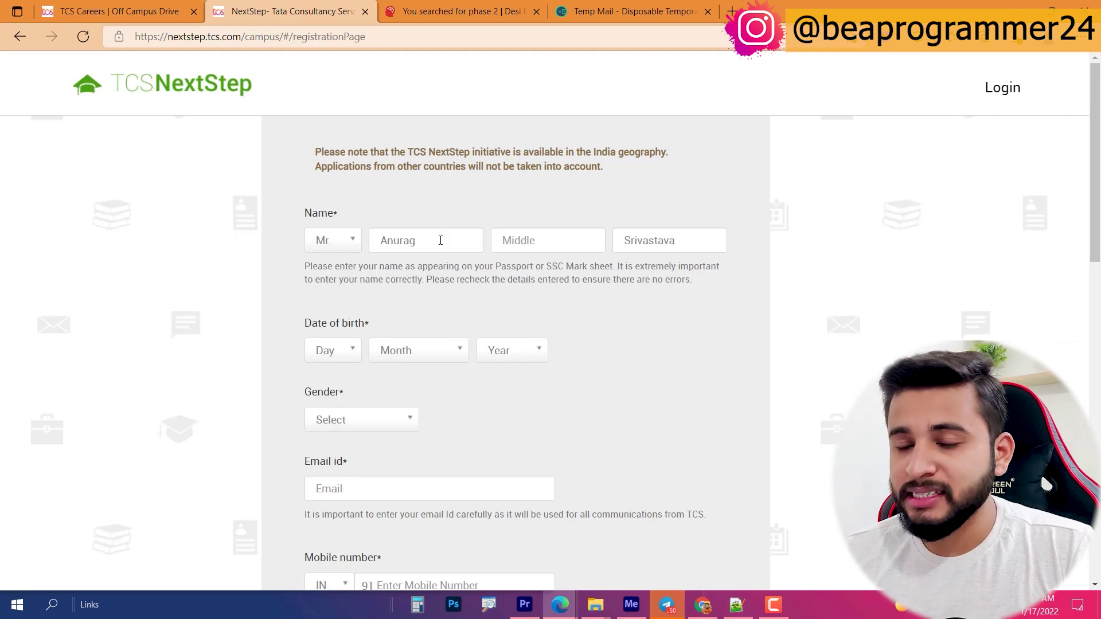
drag(555, 10, 396, 13)
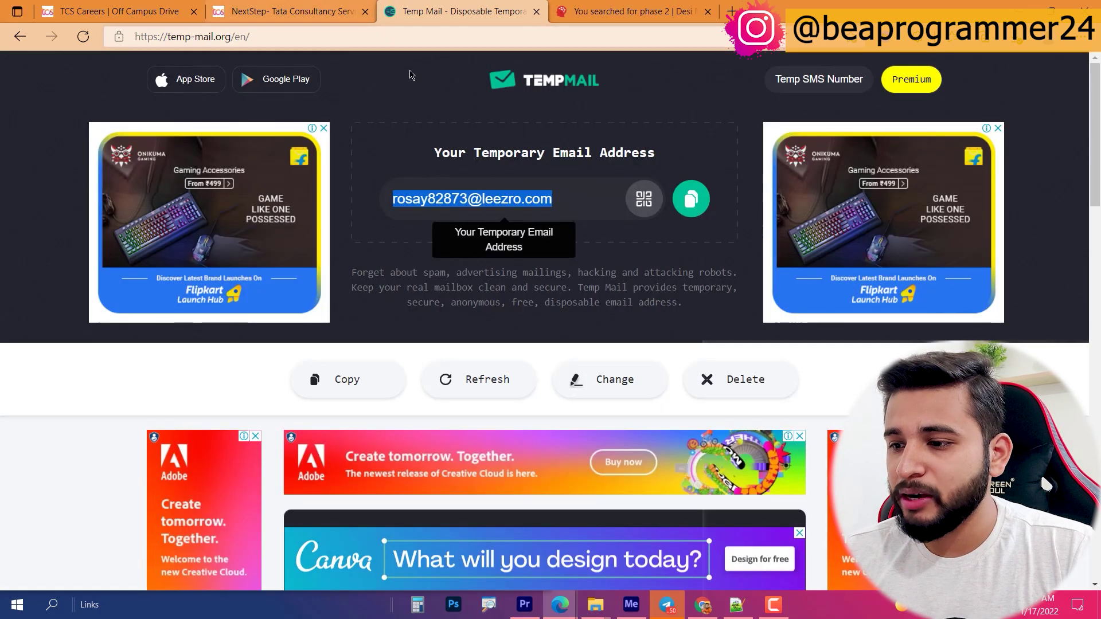
click(286, 11)
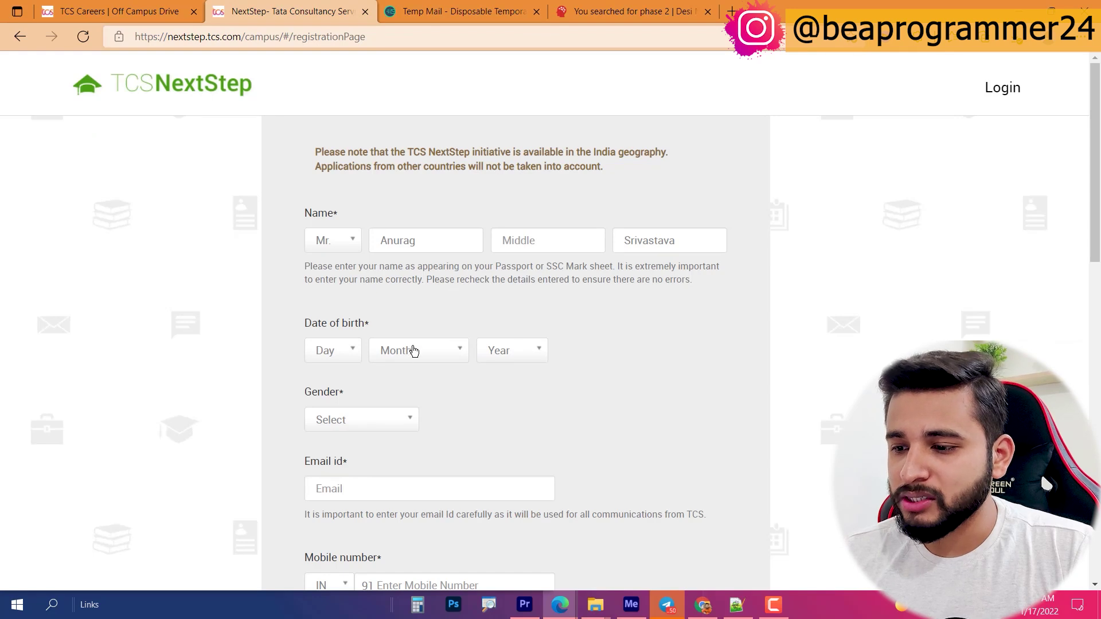
click(349, 355)
scroll(330, 395, down, 3)
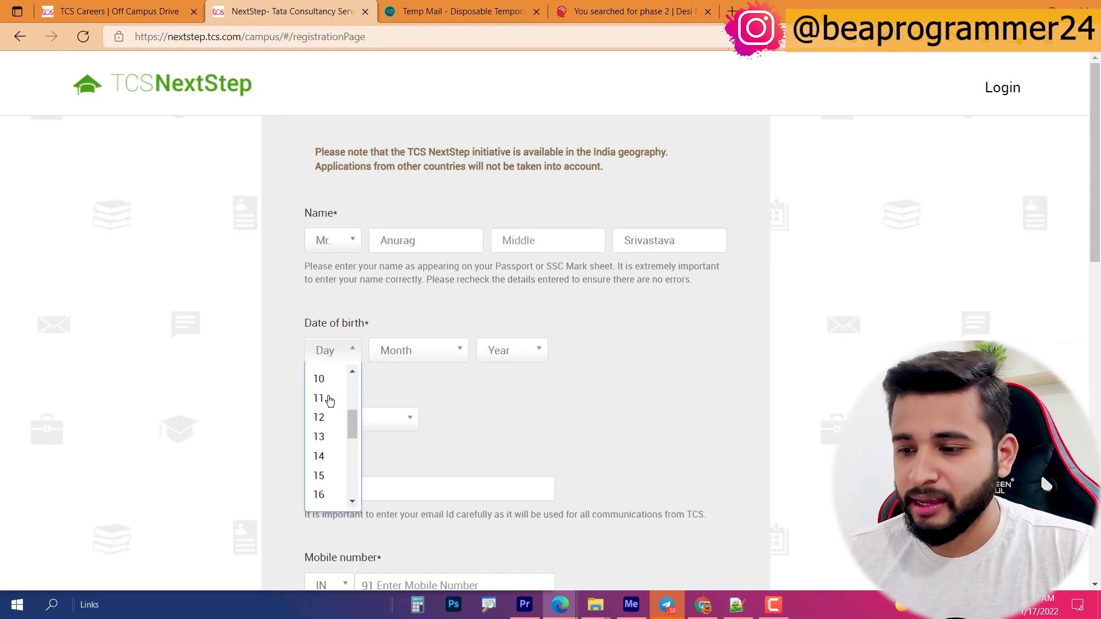
scroll(331, 408, down, 5)
scroll(333, 424, up, 1)
click(331, 429)
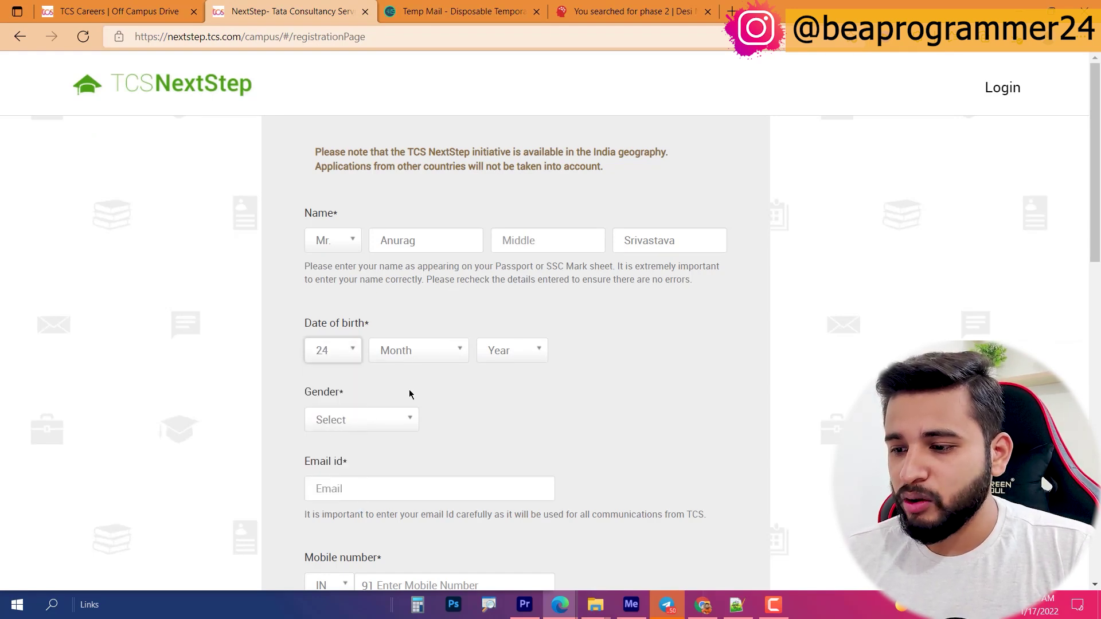
click(422, 351)
scroll(404, 439, down, 3)
click(414, 462)
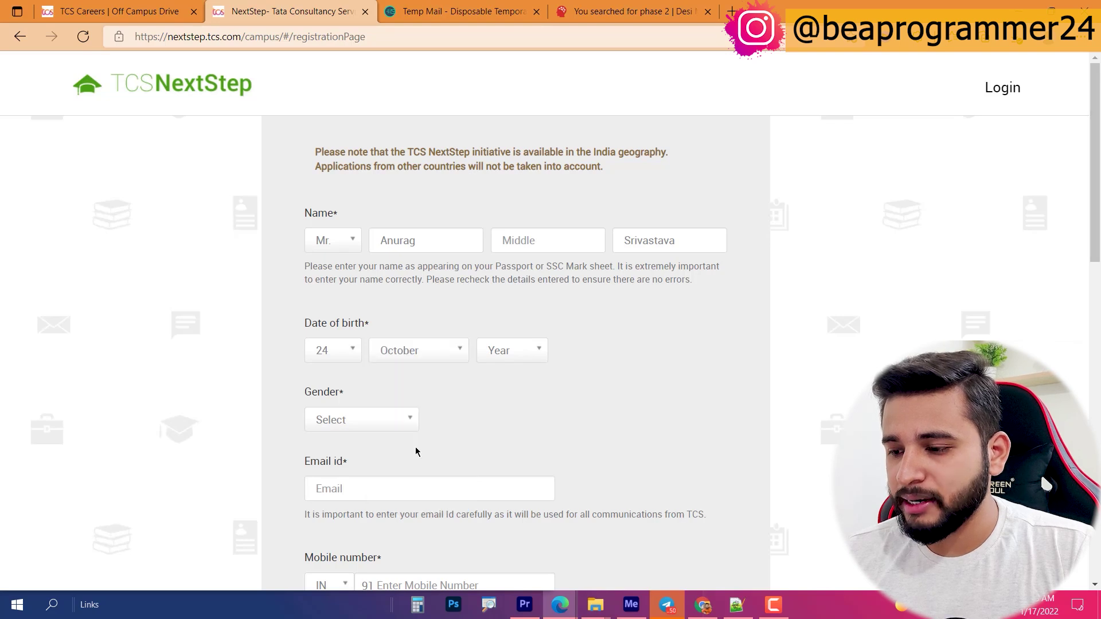
click(511, 352)
scroll(493, 435, down, 2)
scroll(496, 434, up, 2)
scroll(497, 433, down, 9)
scroll(505, 416, up, 1)
click(518, 384)
Step: Set gender to Male, paste the temporary e-mail address, and enter the mobile number
click(386, 414)
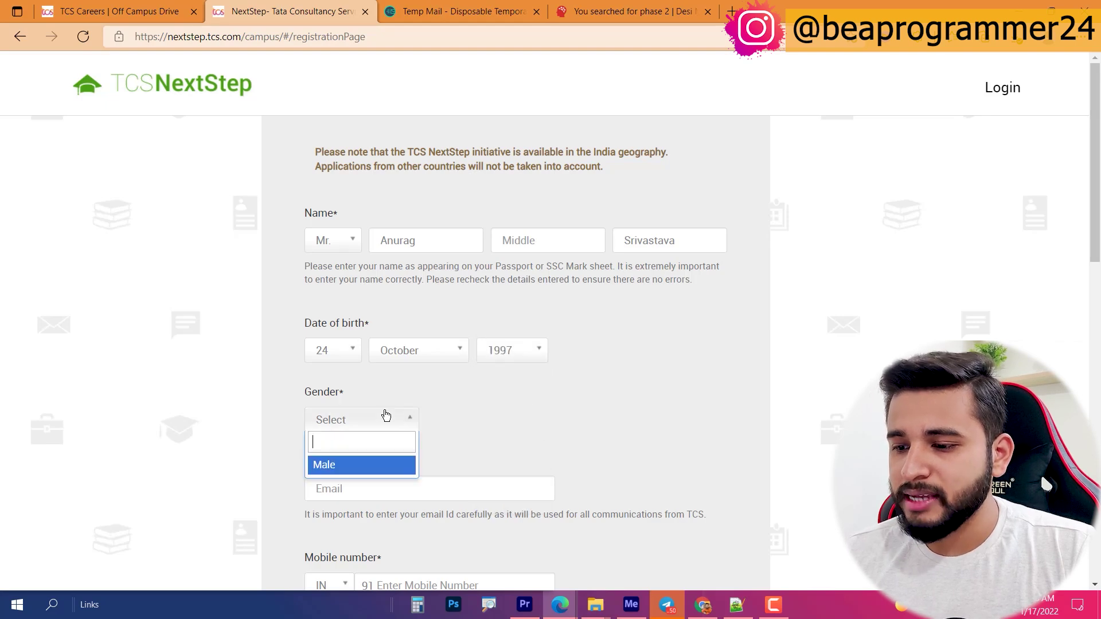
click(324, 465)
click(418, 489)
key(ctrl+v)
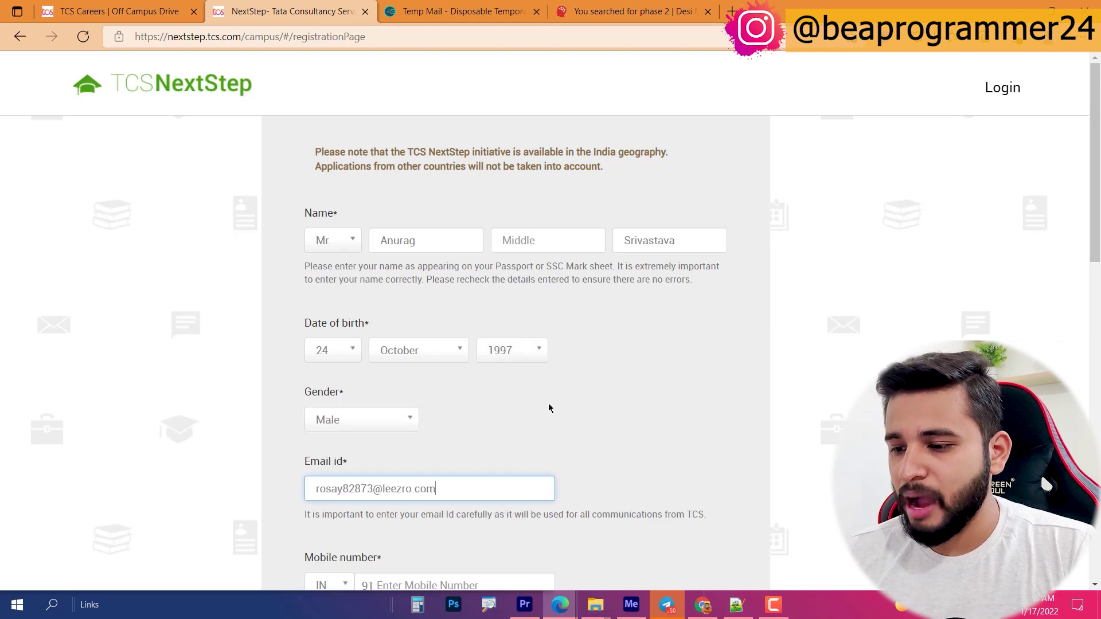
scroll(550, 406, down, 7)
click(437, 178)
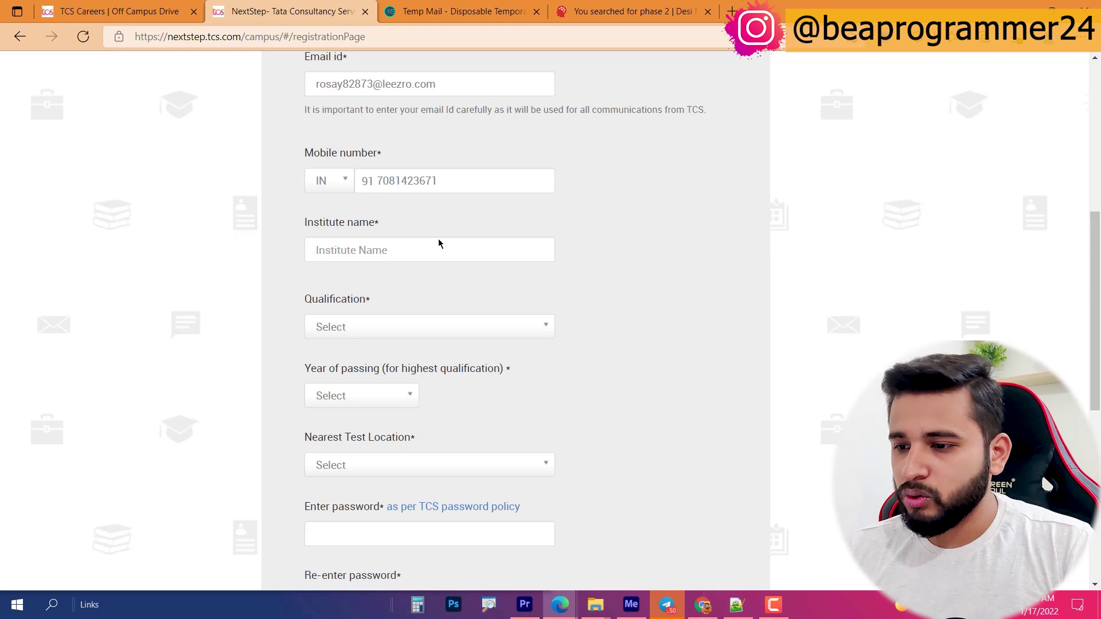
Step: Set the institute name to the Malout Institute of Management suggestion
click(436, 246)
text(malo)
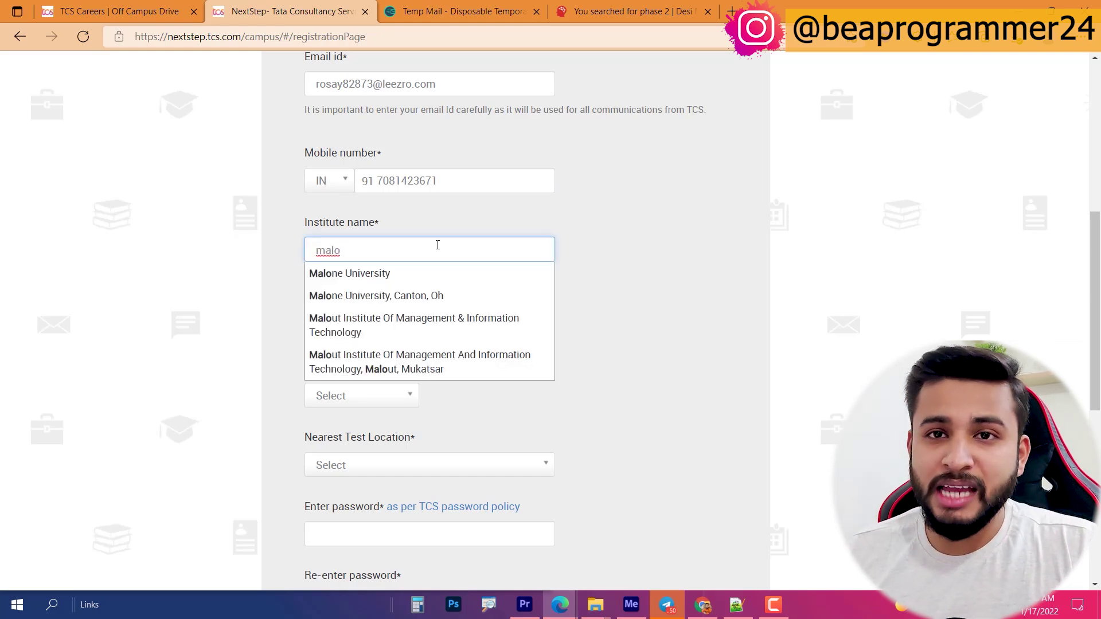
key(ctrl+a)
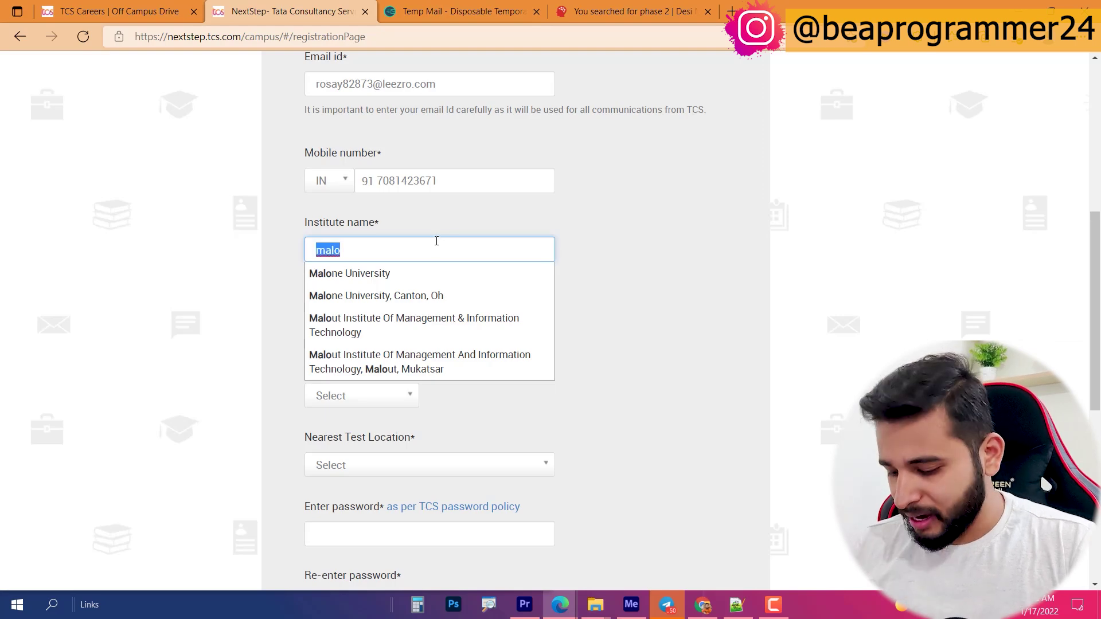
text(other)
scroll(367, 424, down, 5)
click(367, 477)
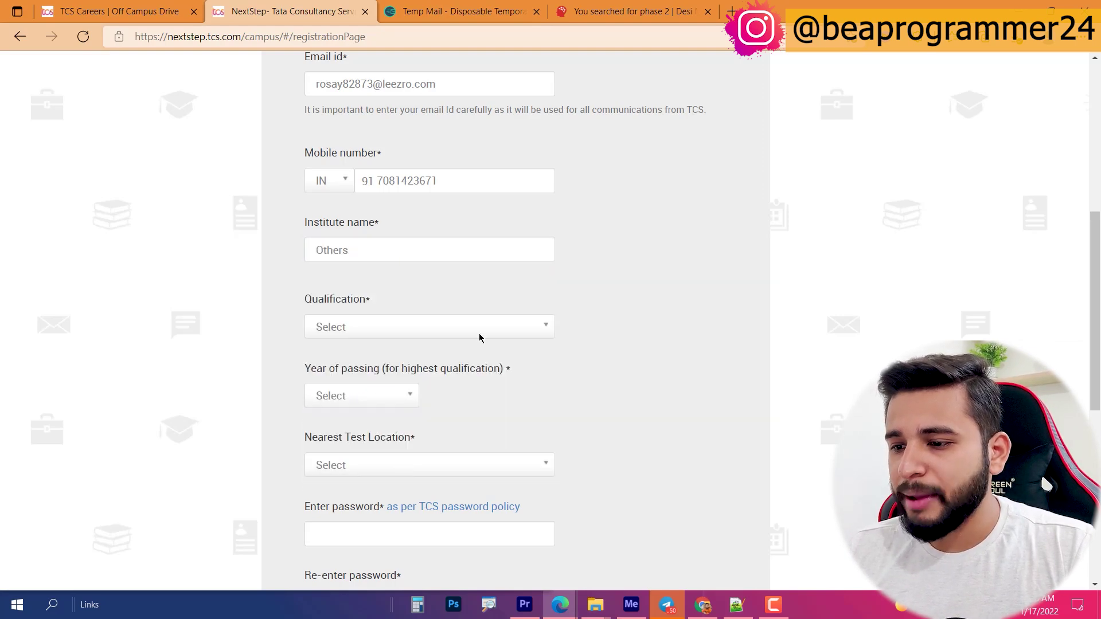
click(412, 247)
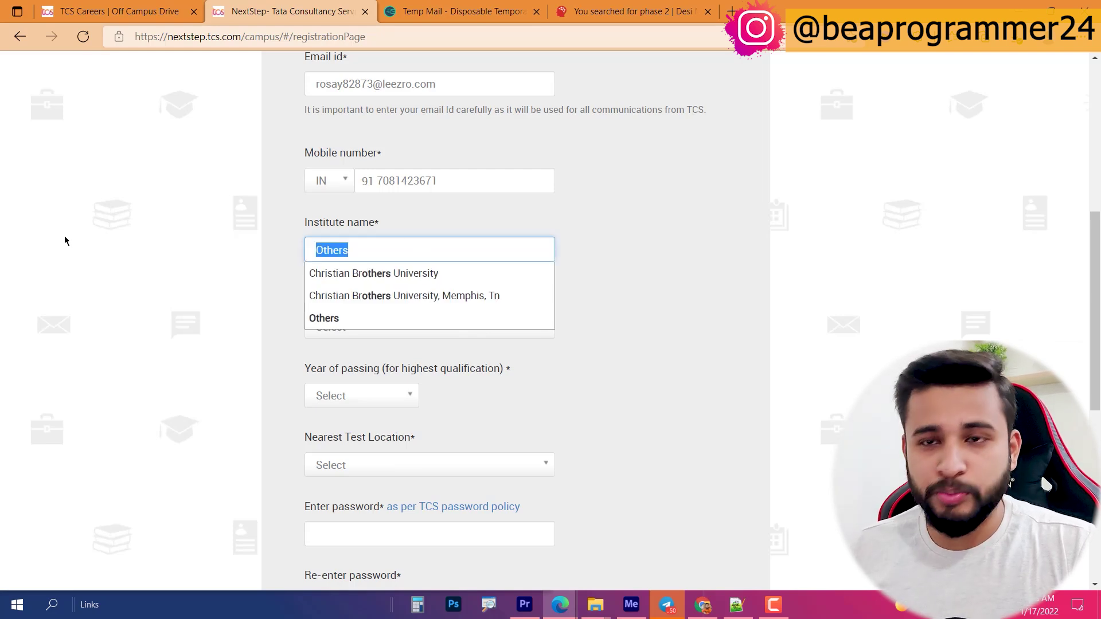
text(Malo)
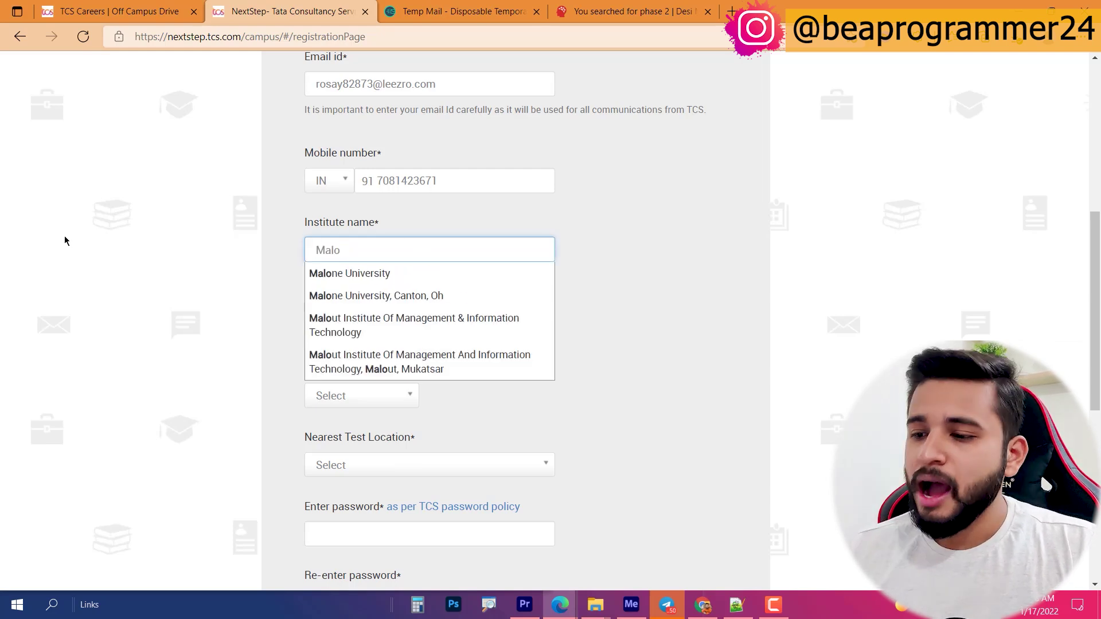
click(533, 325)
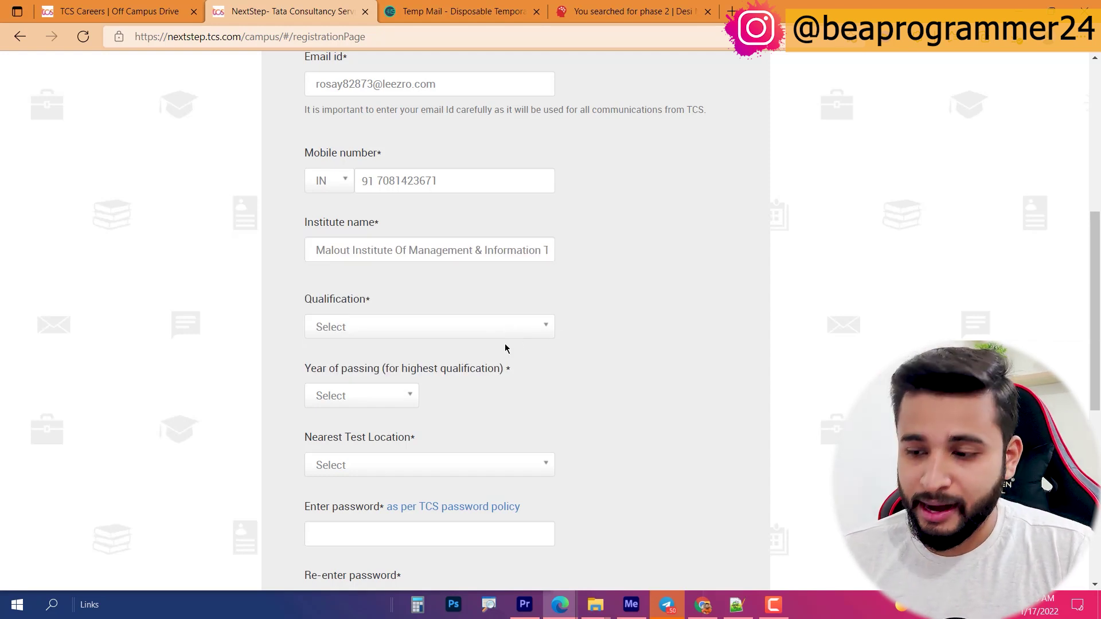
Step: Set qualification to BACHELOR OF TECHNOLOGY and year of passing to 2020
click(459, 330)
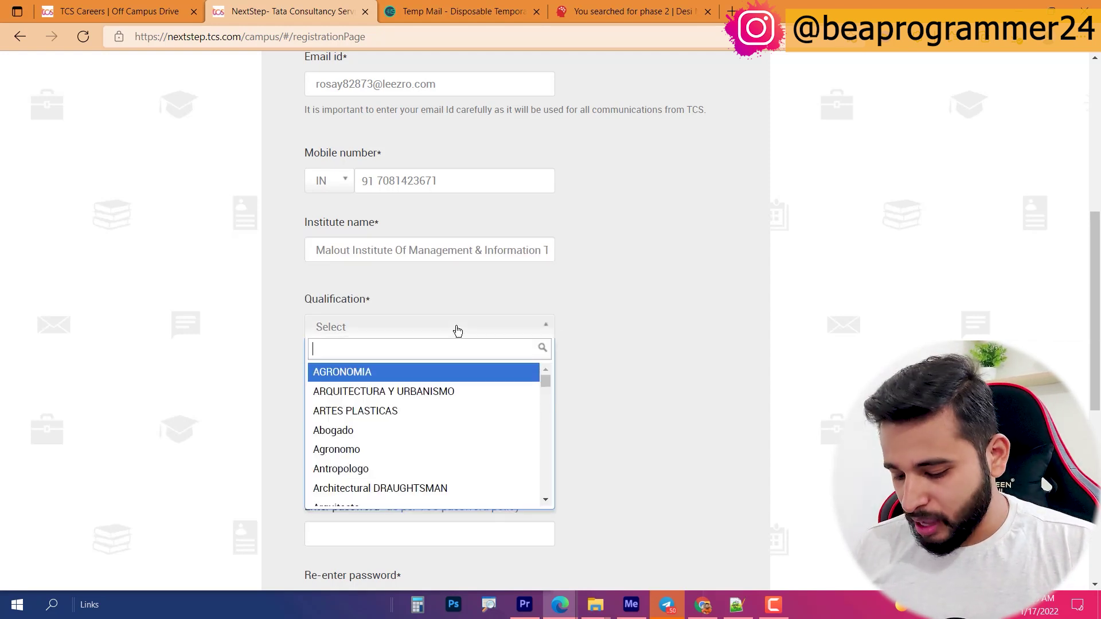
text(ba)
text(chj)
key(BackSpace)
text(elor )
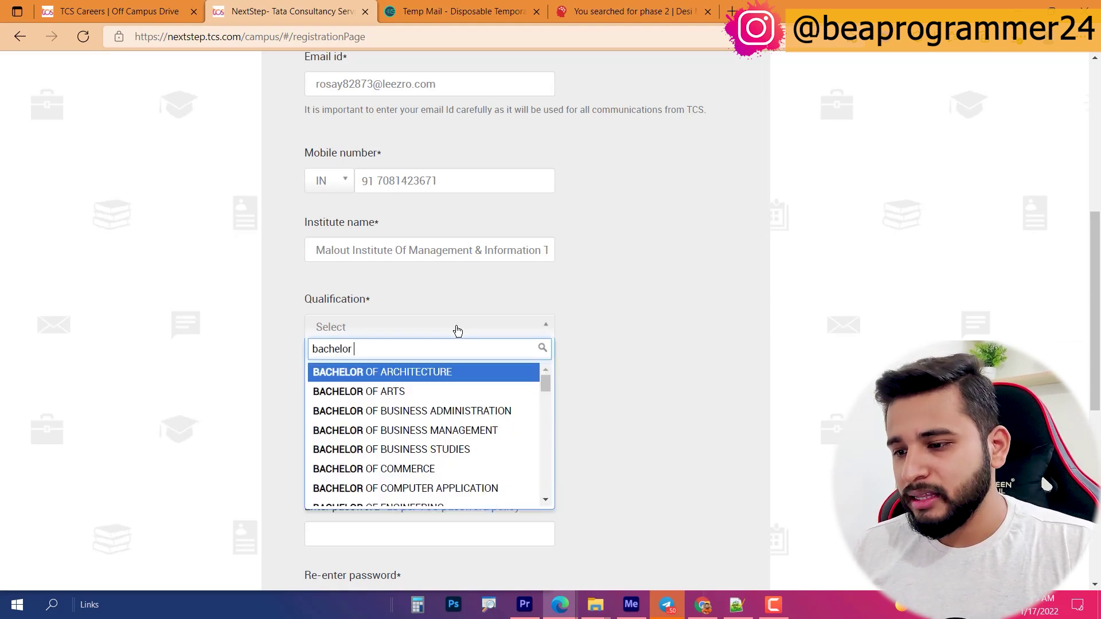
text(of te)
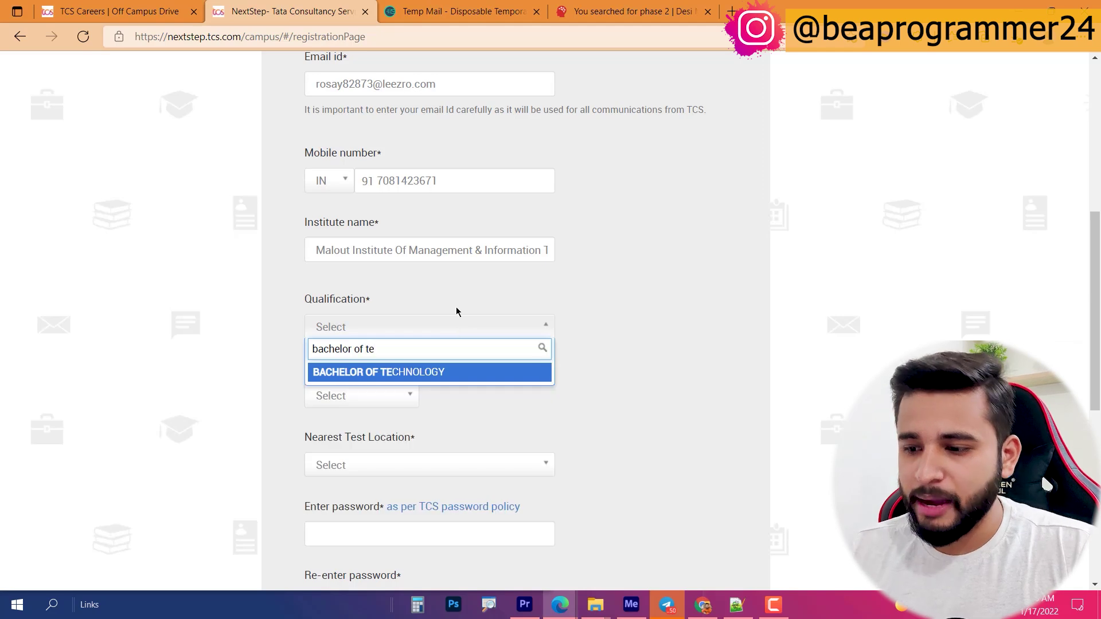
click(450, 374)
click(394, 395)
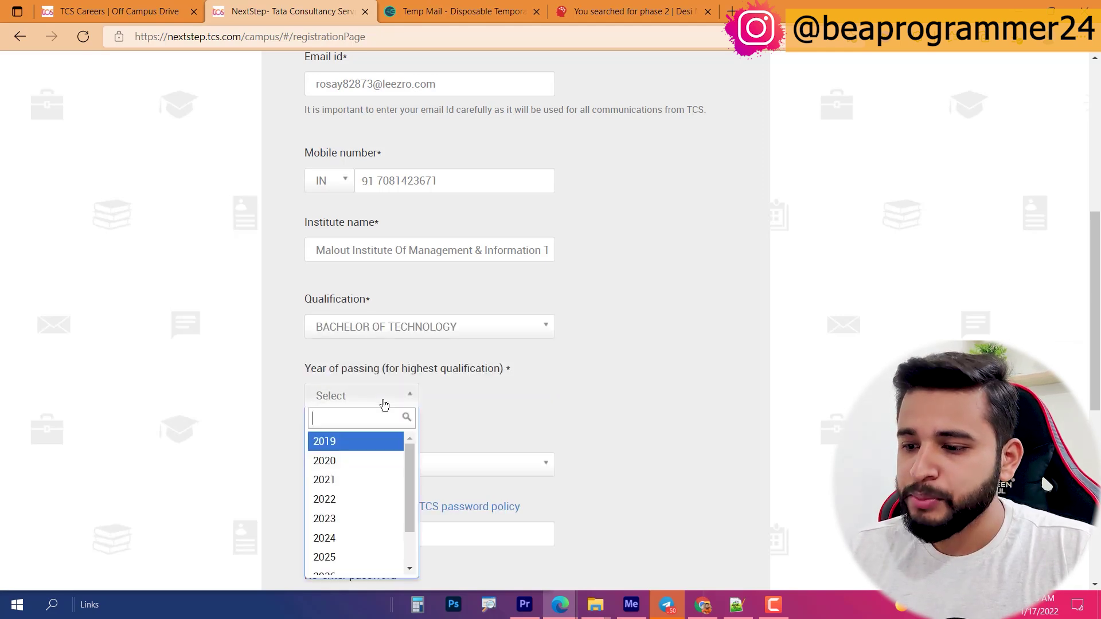
click(361, 459)
scroll(542, 406, down, 1)
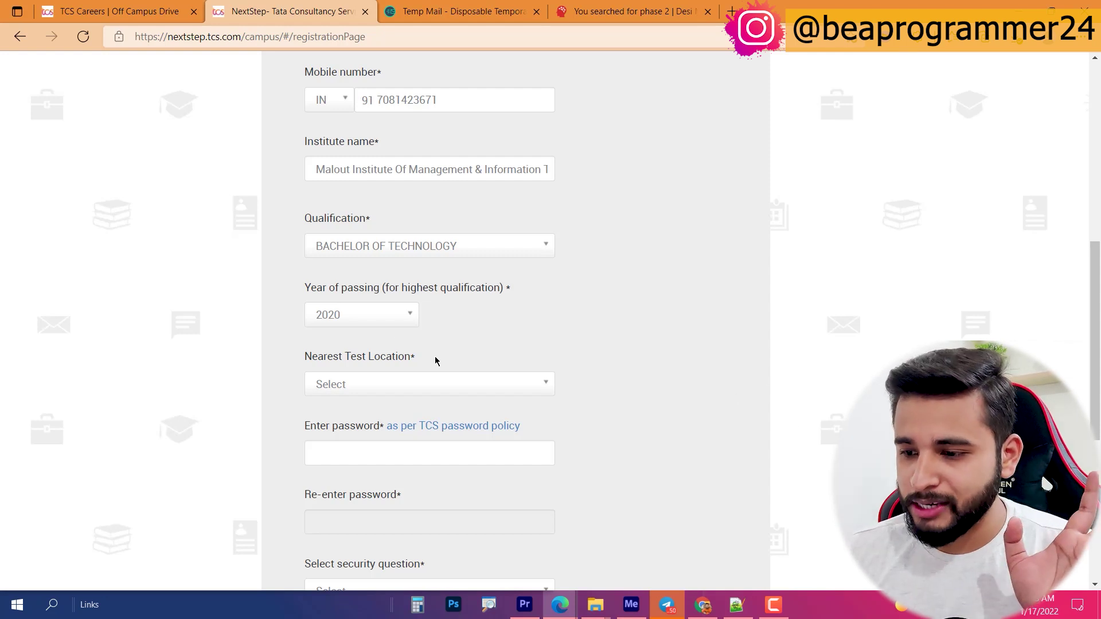
Step: Search 'luck' in Nearest Test Location and select LUCKNOW
click(465, 392)
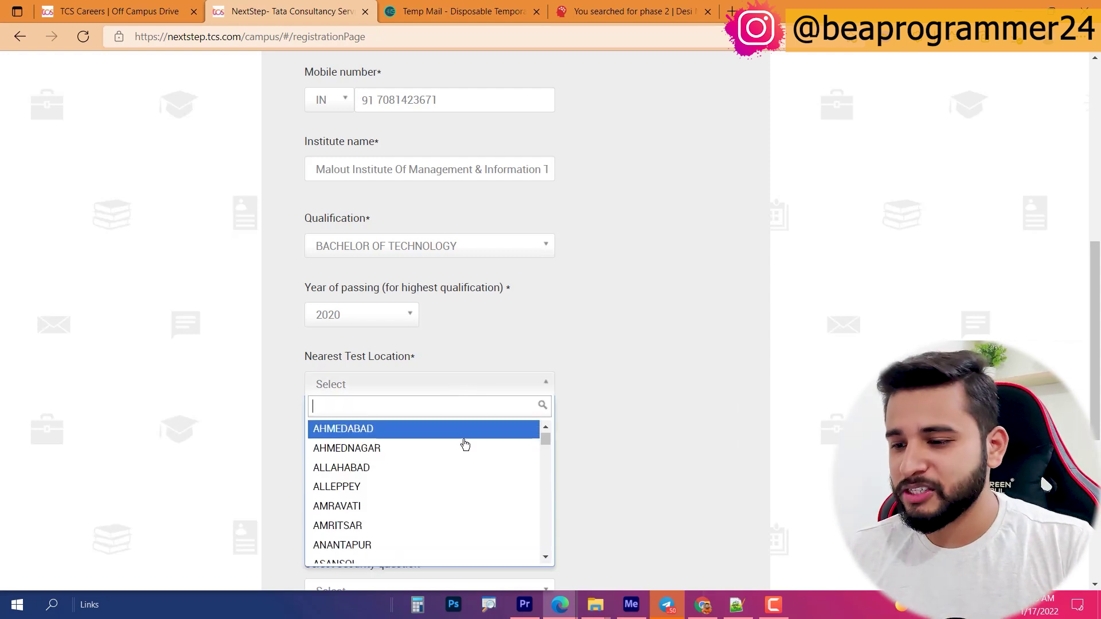
text(gorakh)
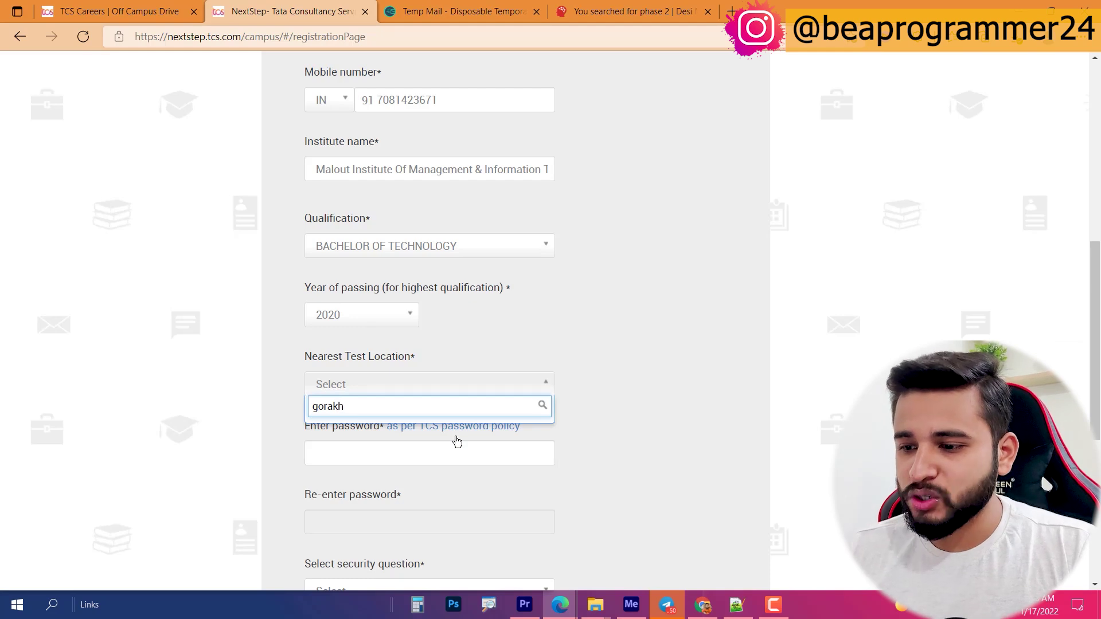
click(10, 356)
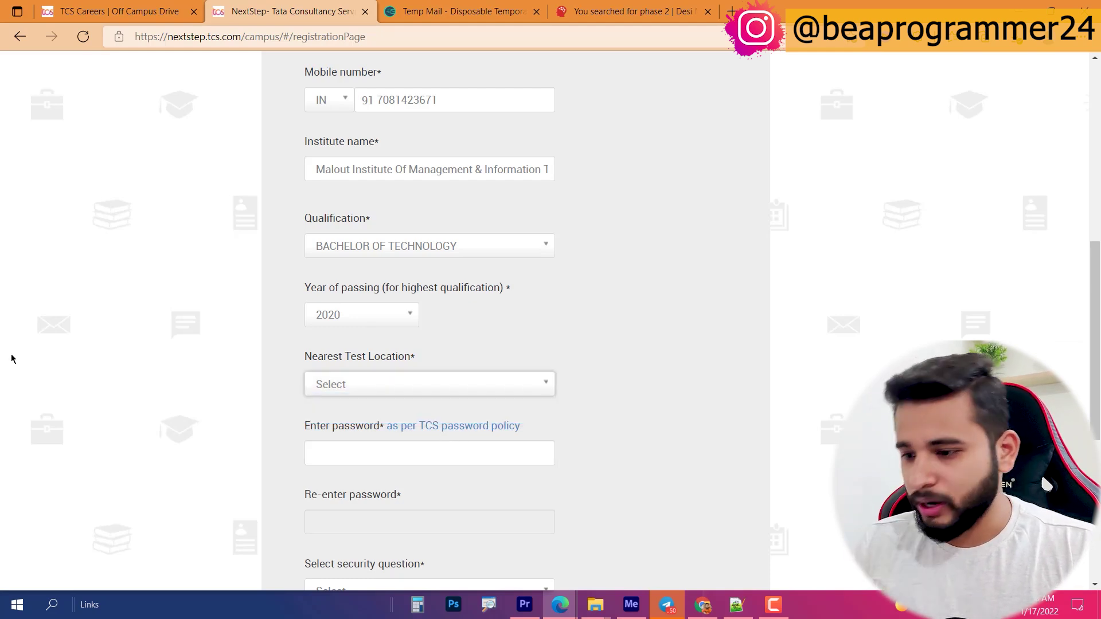
click(336, 388)
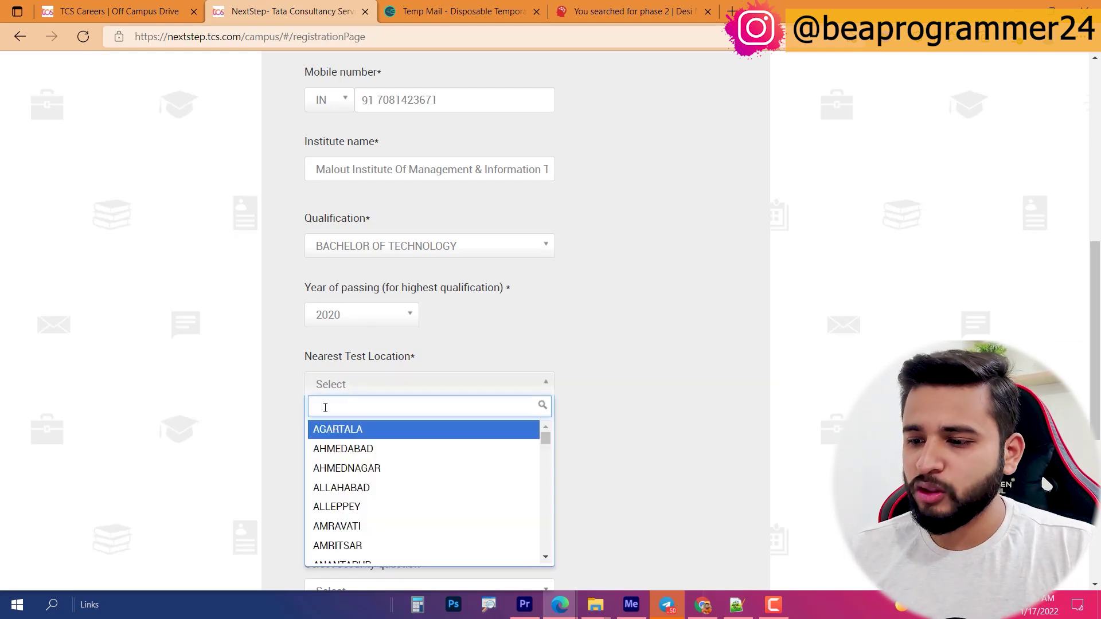
text(luck)
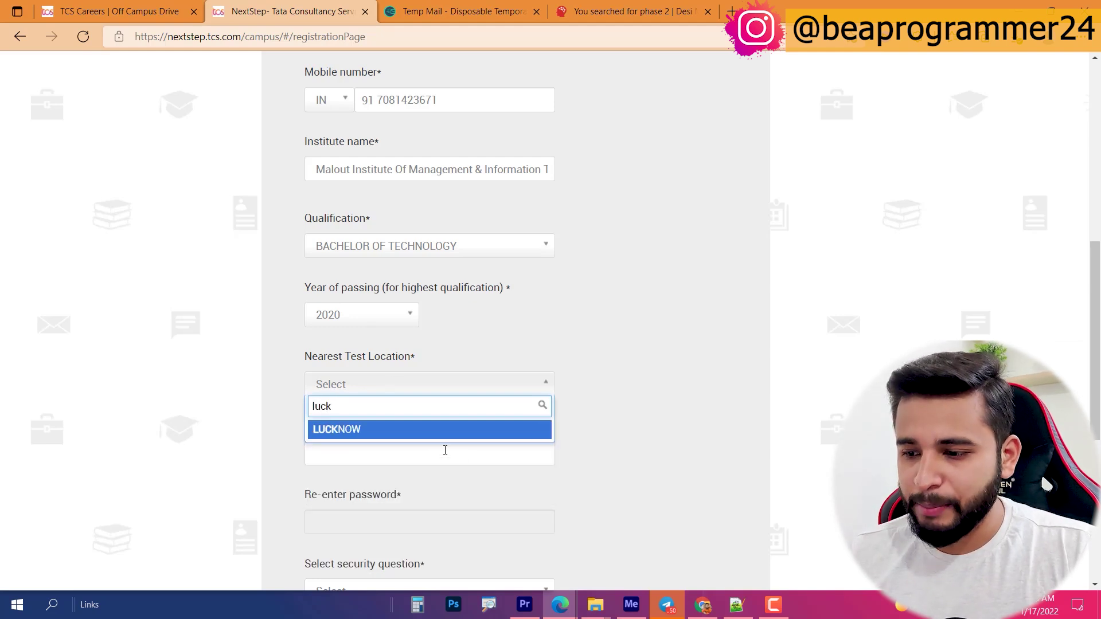
click(404, 431)
click(347, 447)
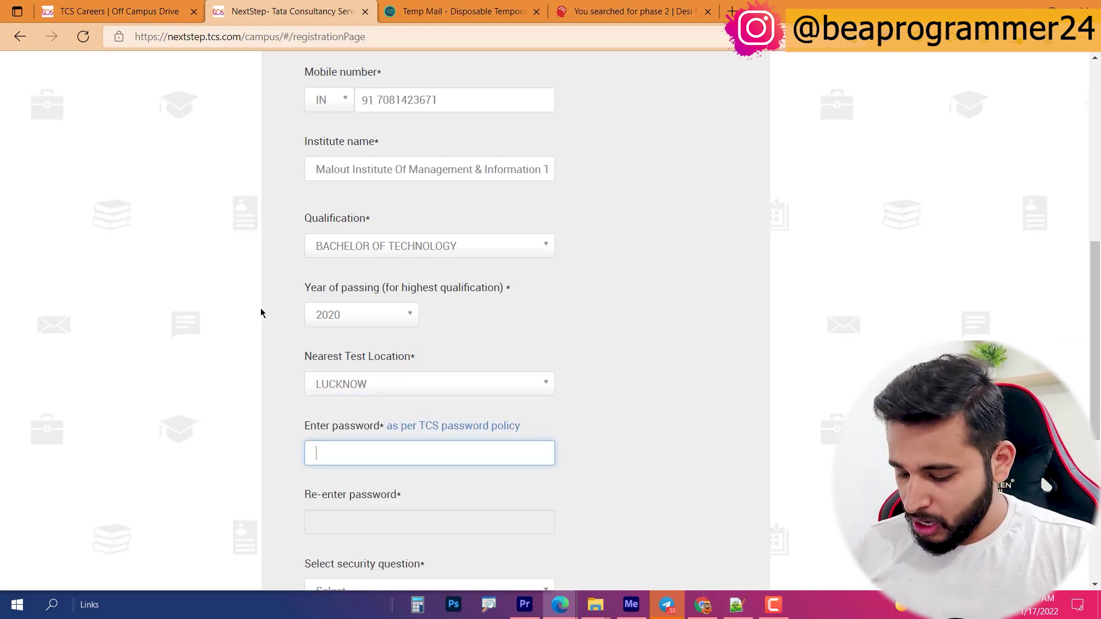
Step: Enter the account password and repeat it in the confirmation field
text(••••••••••••••)
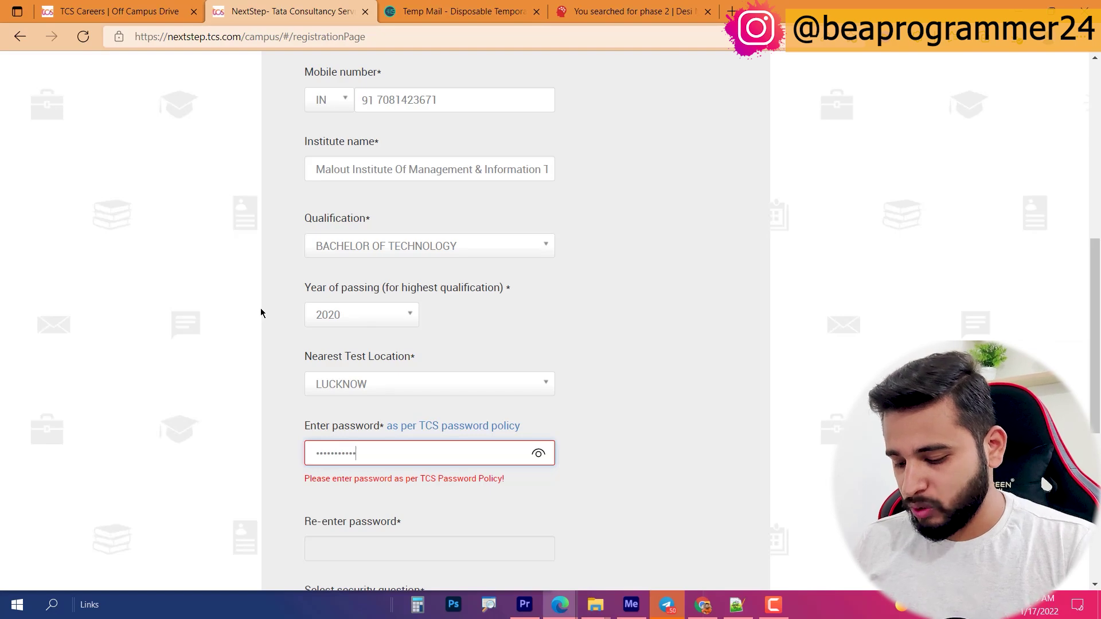
key(Tab)
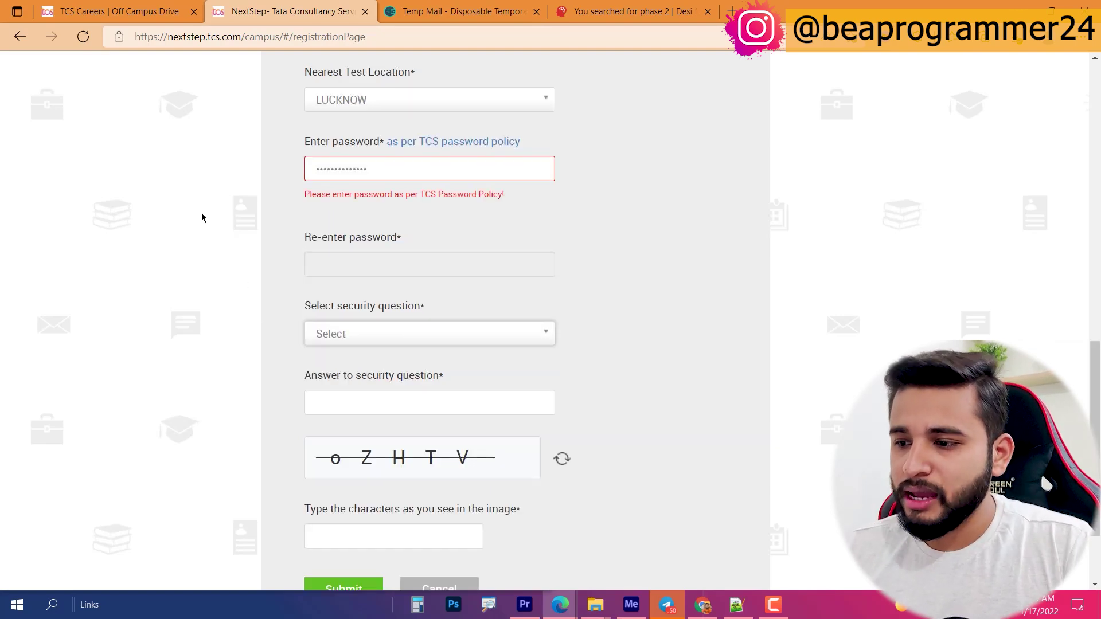
key(shift+Tab)
key(ctrl+v)
click(366, 323)
Step: Choose 'What is your Nationality?' as security question and type the answer
click(371, 317)
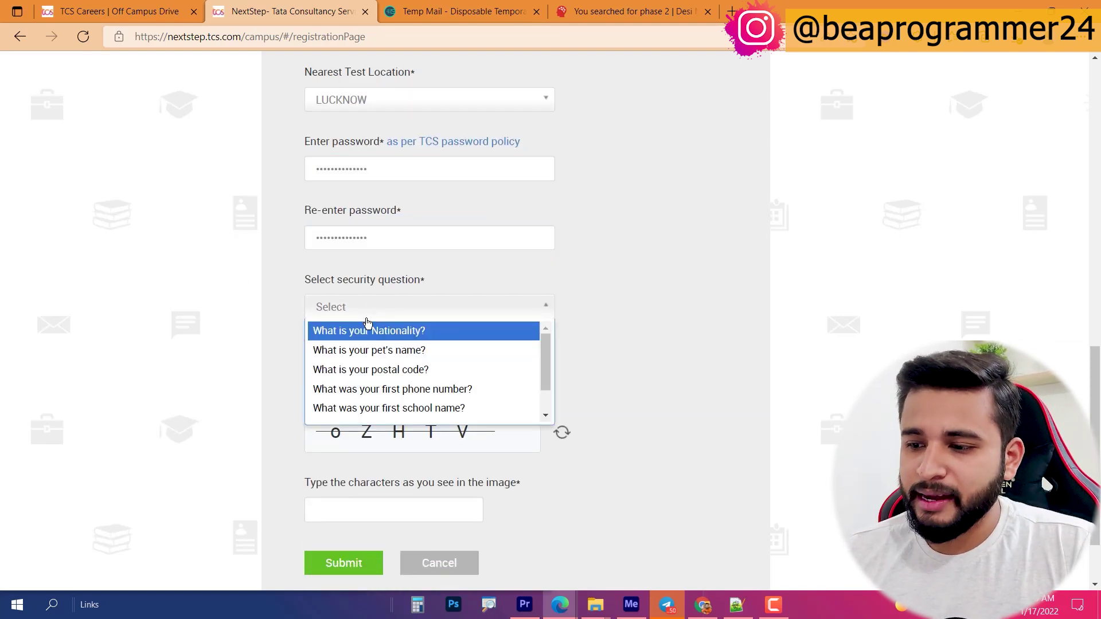
click(451, 333)
click(351, 377)
text(indai)
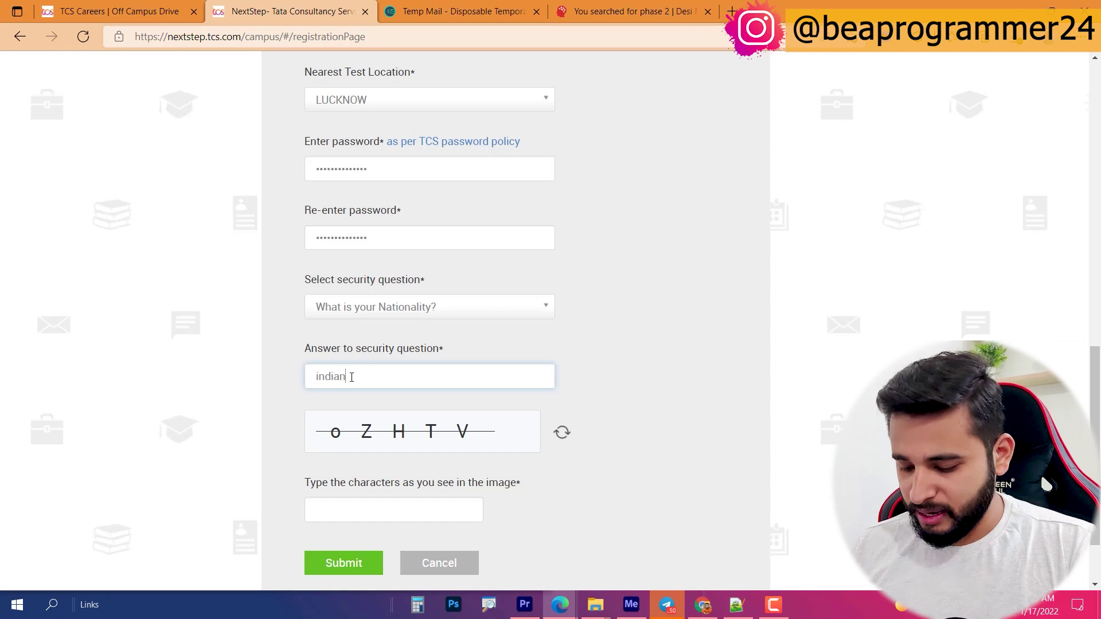
Step: Type the displayed captcha characters
click(381, 498)
text(o)
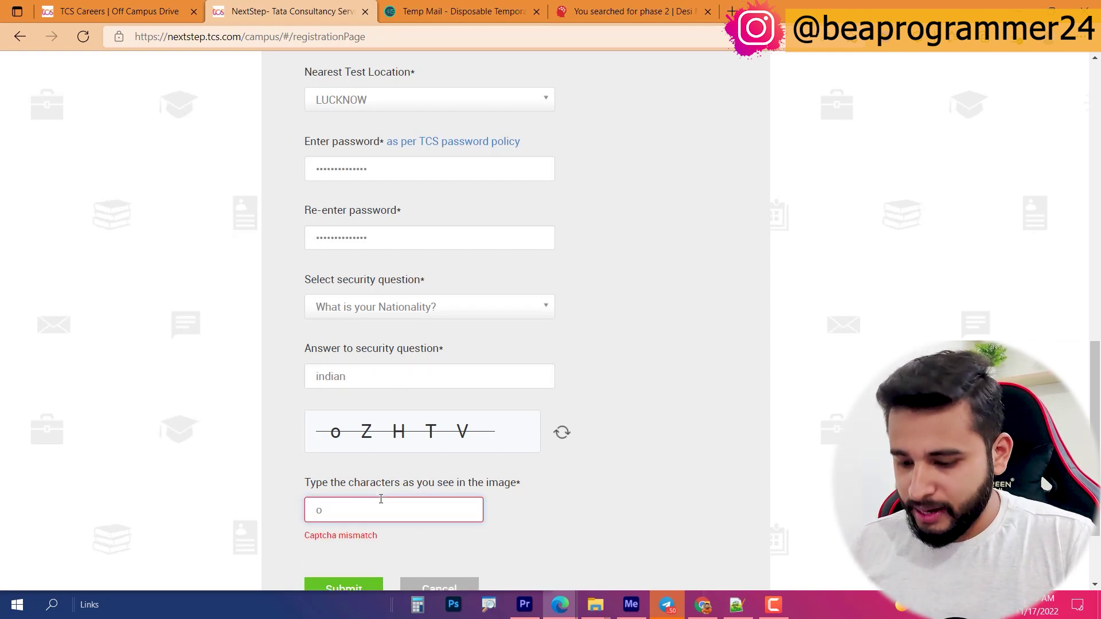
text(ZHTV)
scroll(359, 484, down, 2)
Step: Submit the registration and confirm the registered email and mobile, declining browser save prompts
click(344, 470)
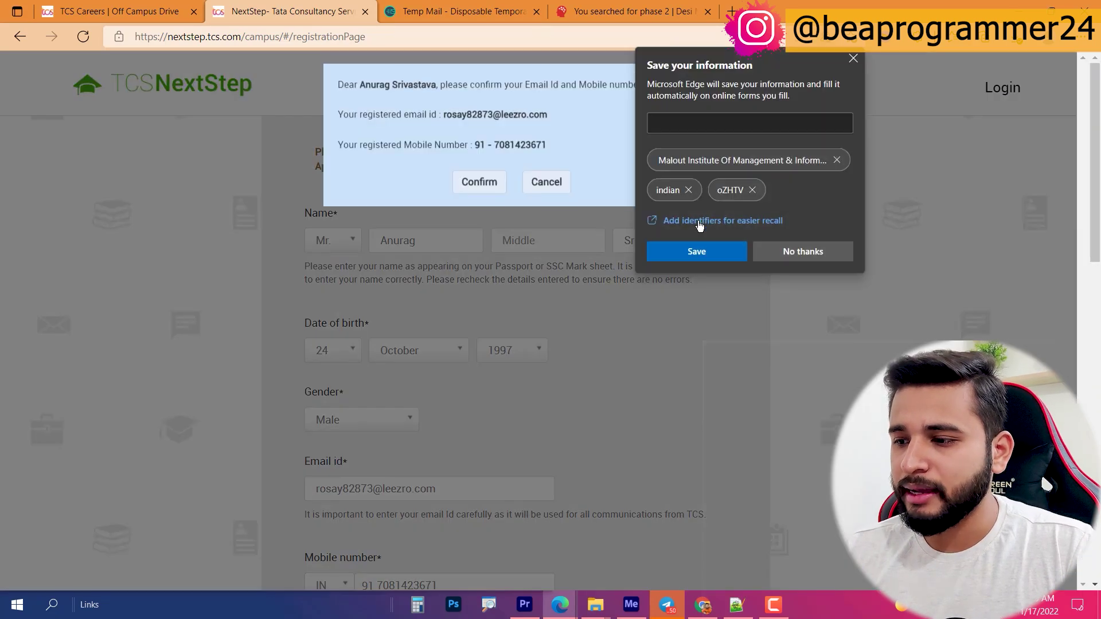
click(697, 251)
click(479, 191)
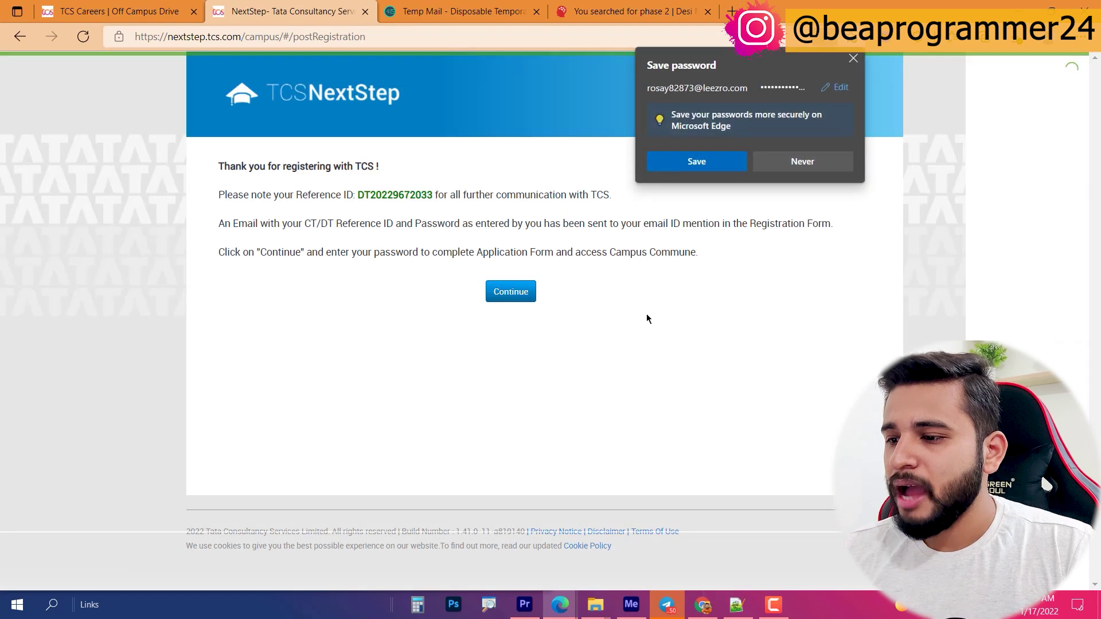
click(628, 298)
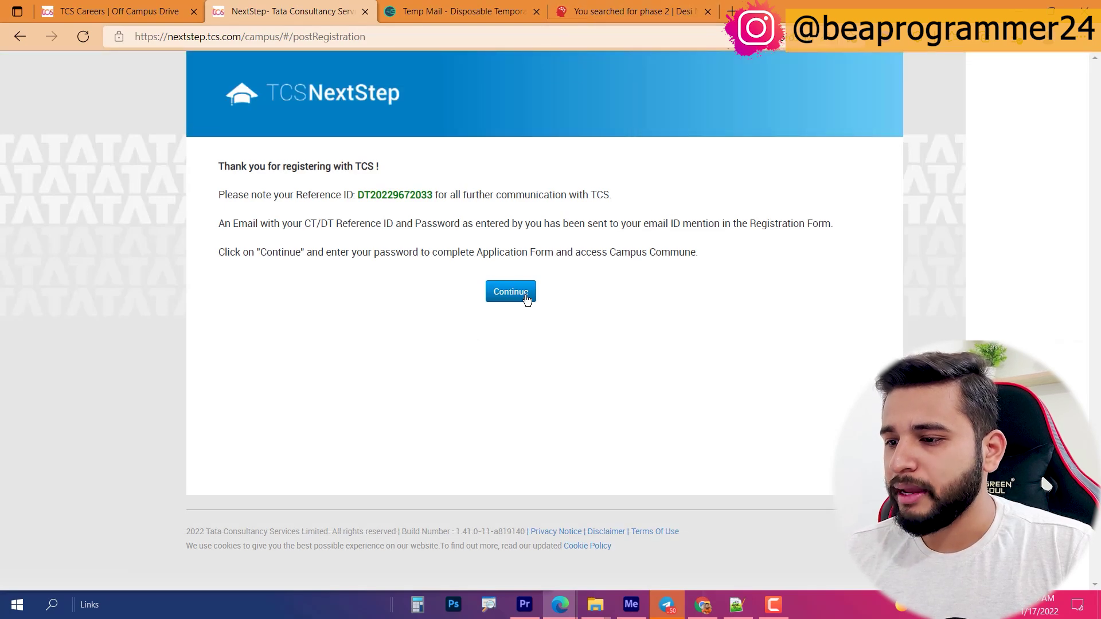
Step: Sign in with the account password and acknowledge the active-session notice
click(523, 297)
click(478, 178)
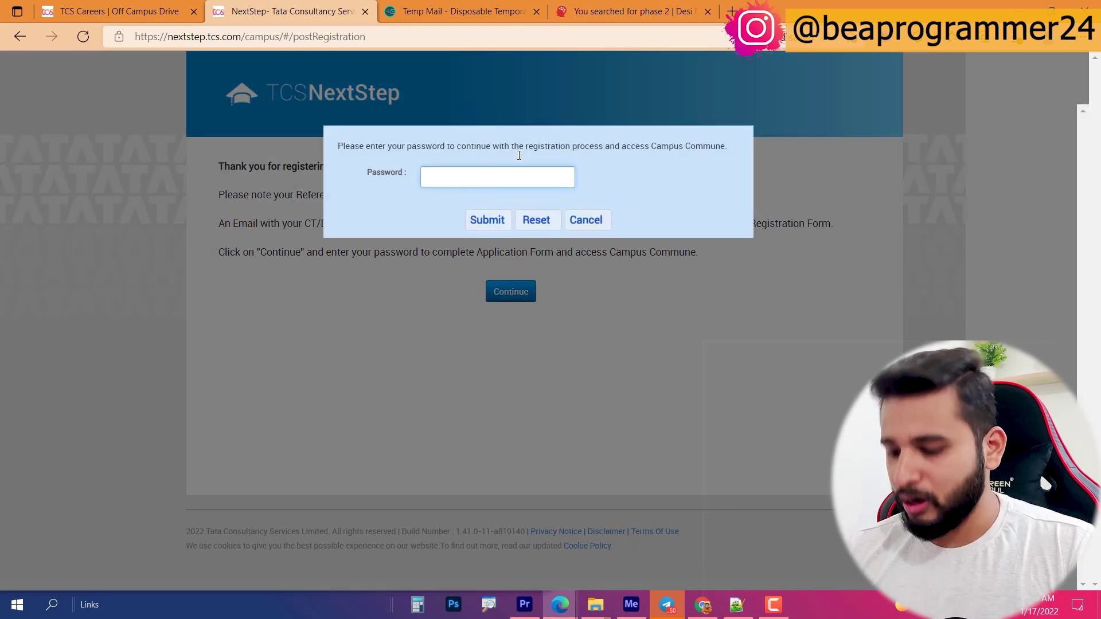
text(··············)
key(Return)
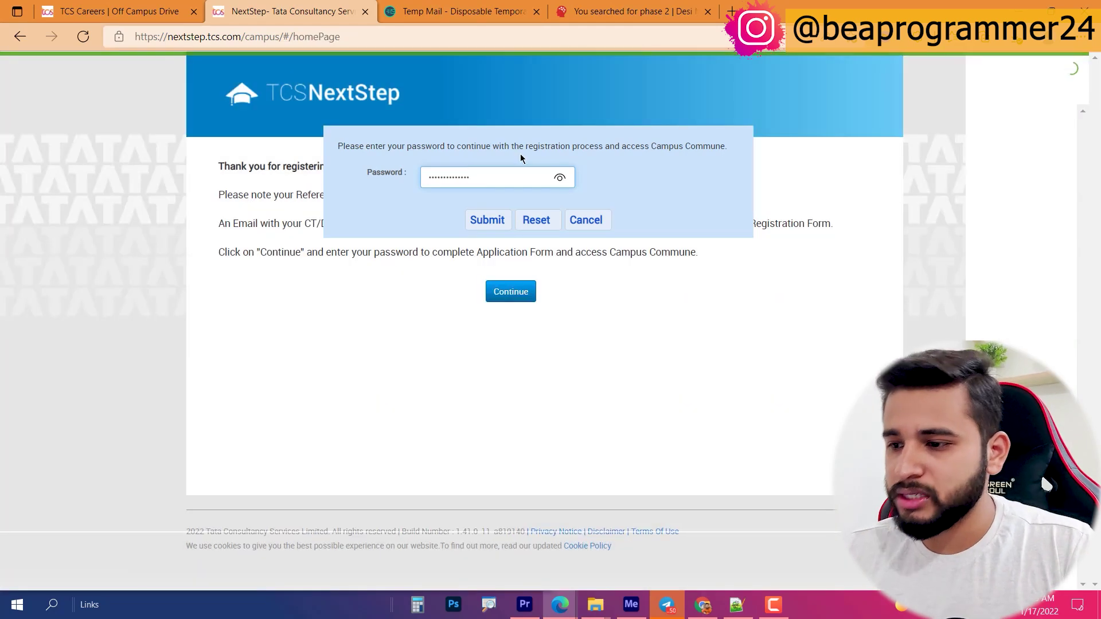
click(495, 222)
click(716, 182)
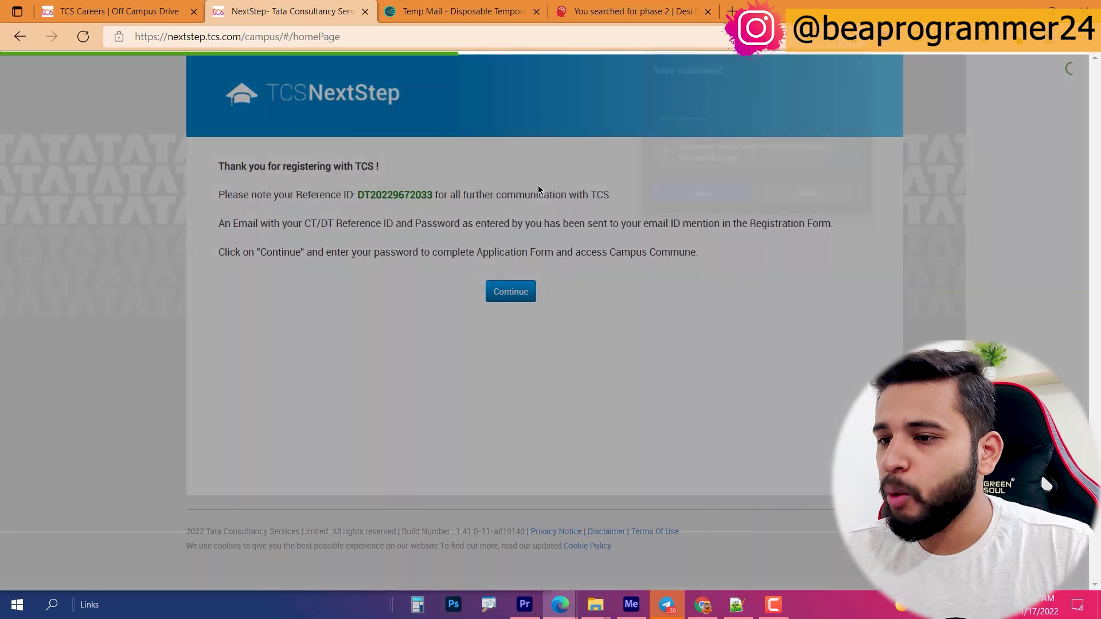
click(508, 196)
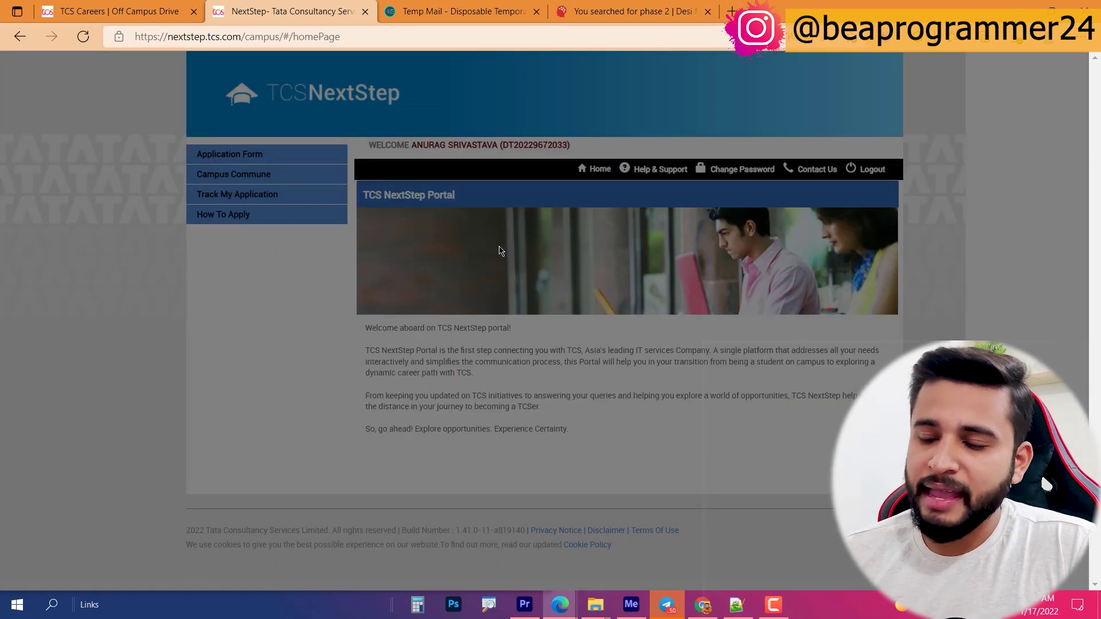
Step: Check the Temp Mail inbox for new messages, then return to the NextStep tab
click(464, 11)
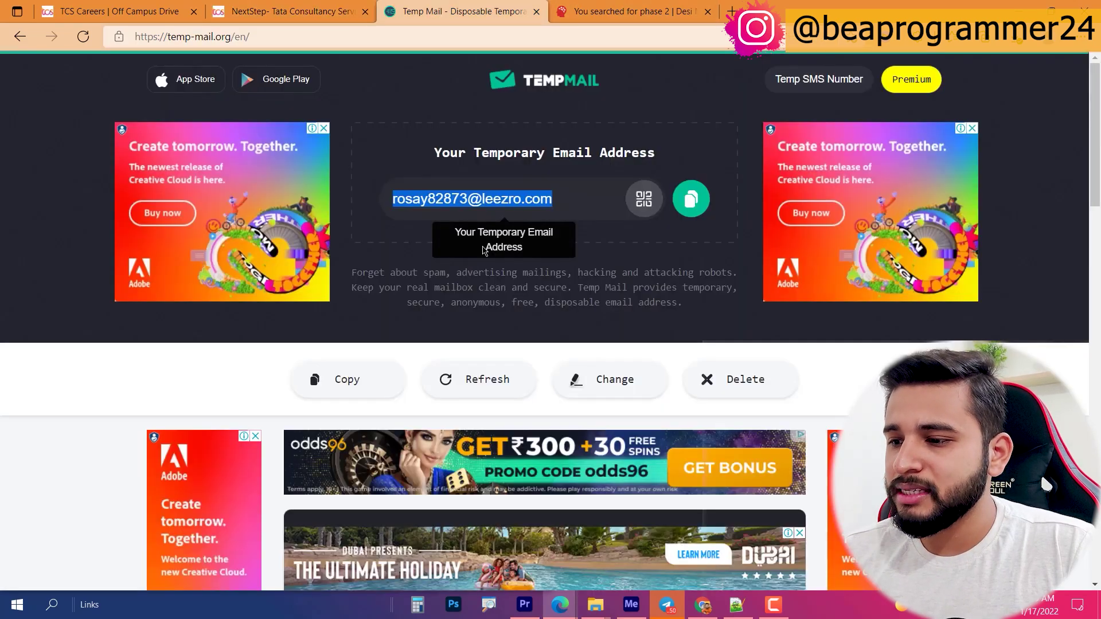
scroll(582, 313, down, 6)
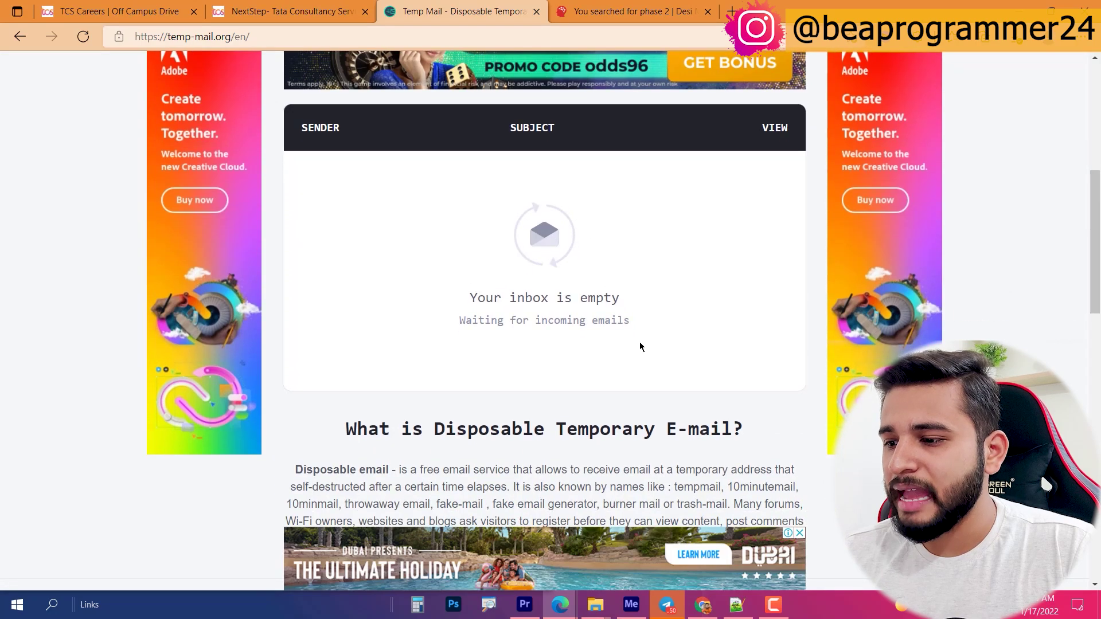
scroll(514, 306, up, 3)
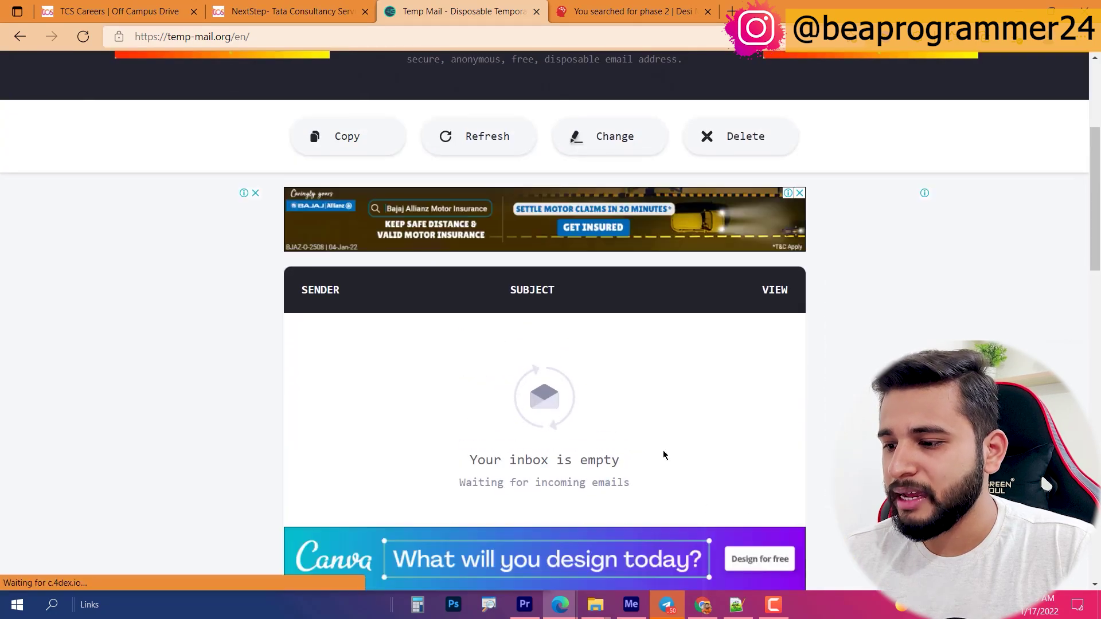
scroll(459, 384, up, 5)
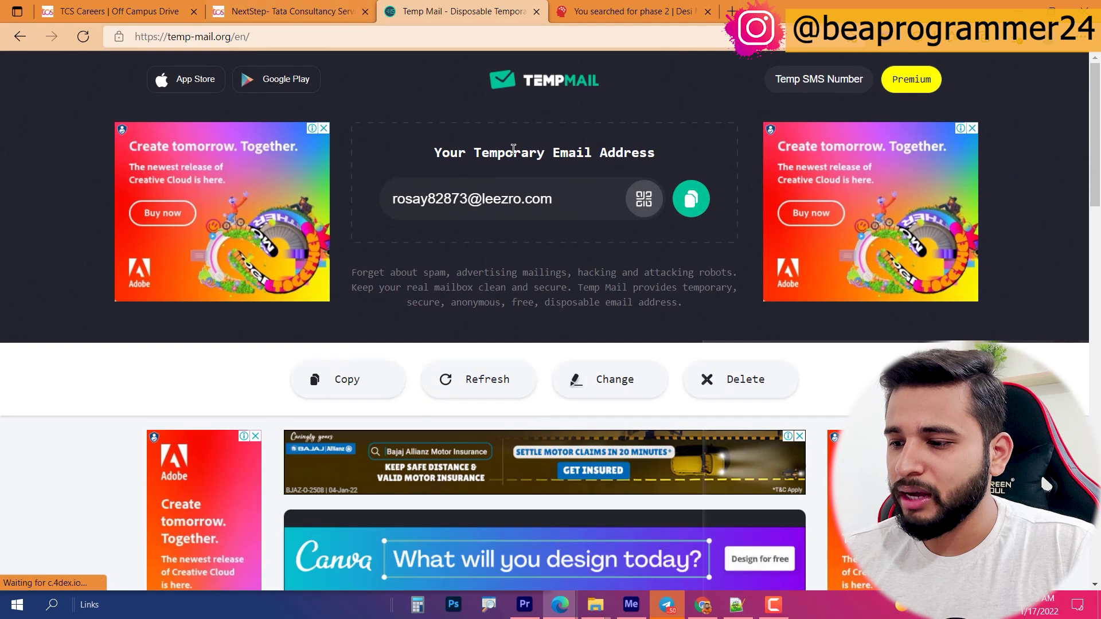
scroll(480, 379, down, 8)
click(247, 4)
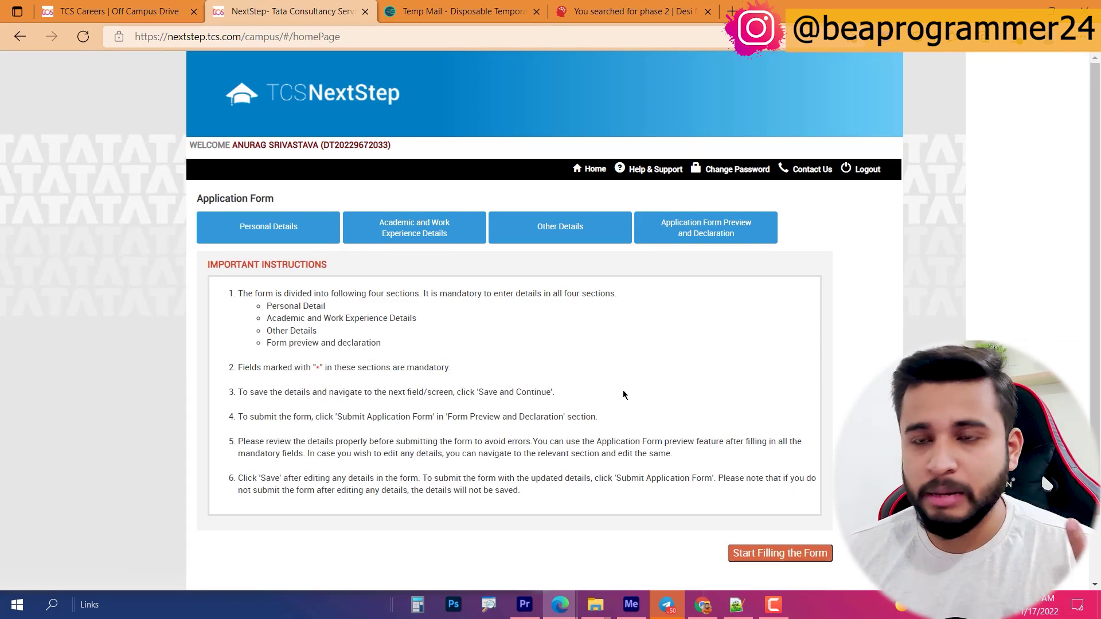
Step: Begin the personal details form by entering the father's first and last name
click(803, 553)
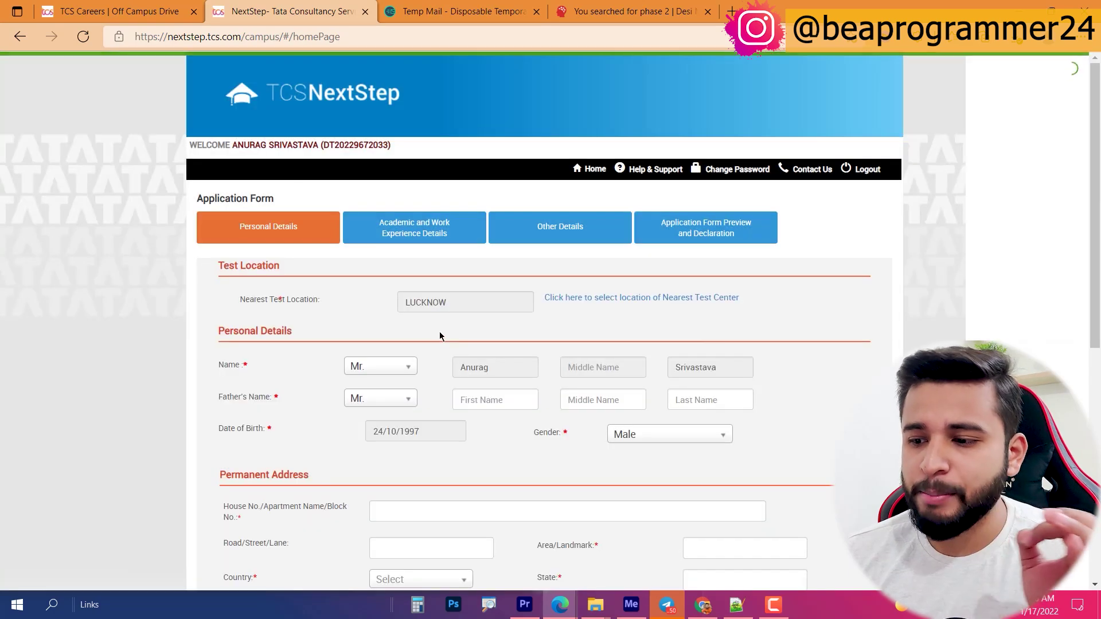
scroll(438, 336, down, 1)
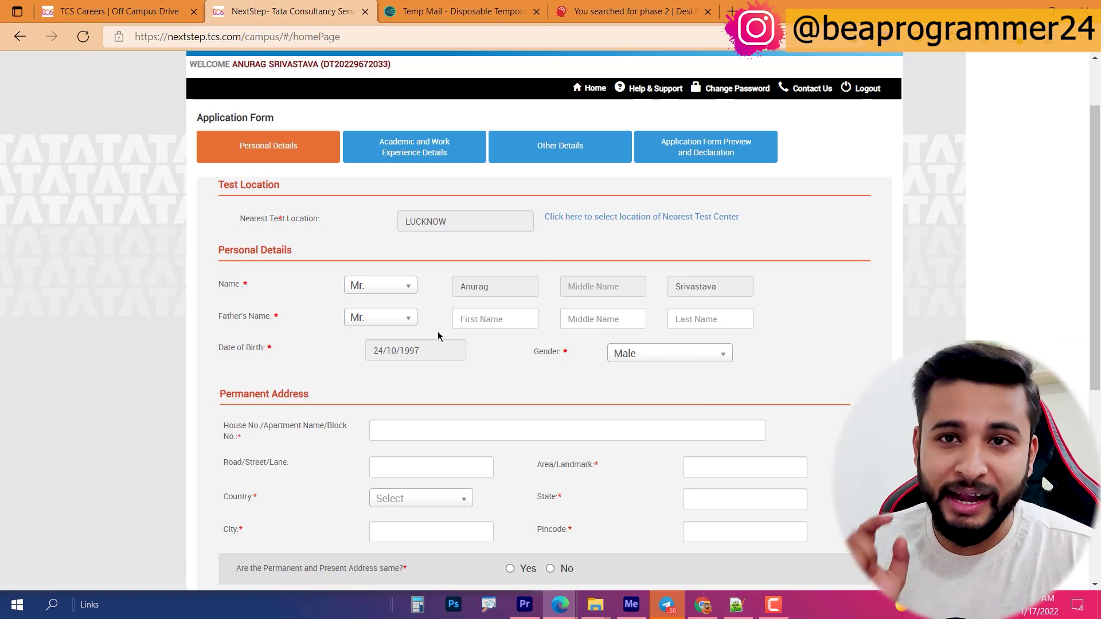
click(491, 319)
key(Tab)
key(Tab)
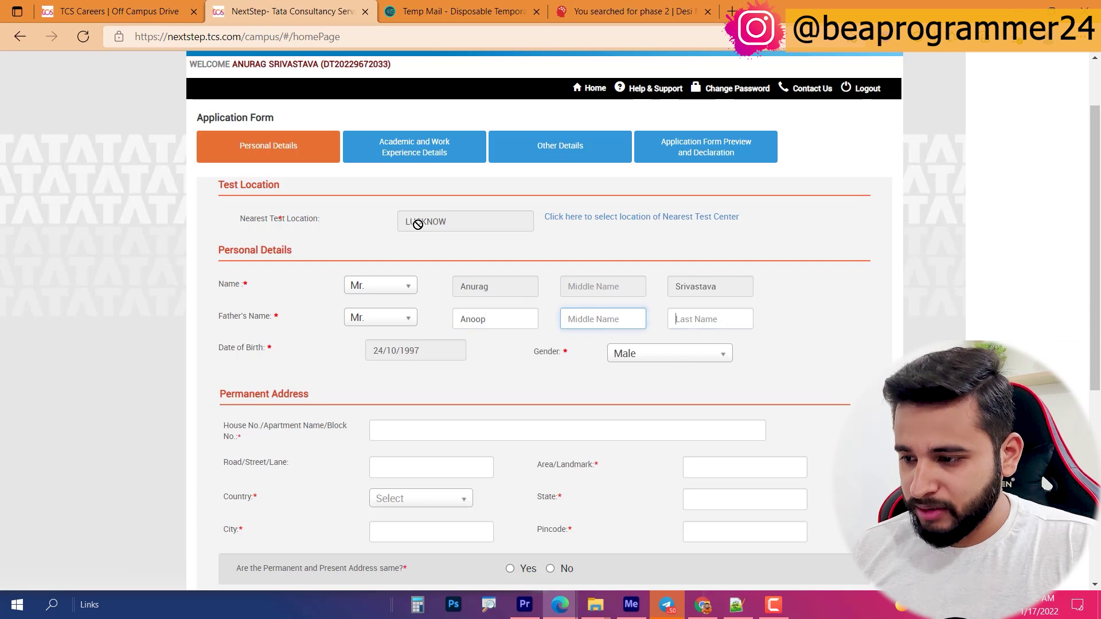
scroll(457, 360, down, 3)
Step: Enter the permanent house number, country India, state Uttar Pradesh and city
click(419, 268)
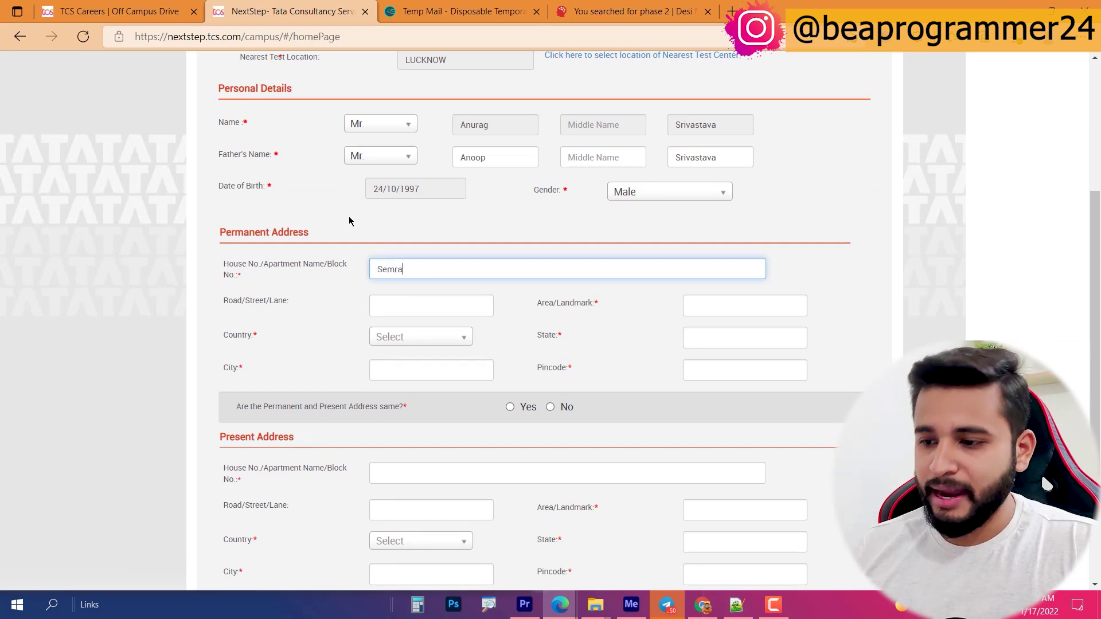
click(734, 314)
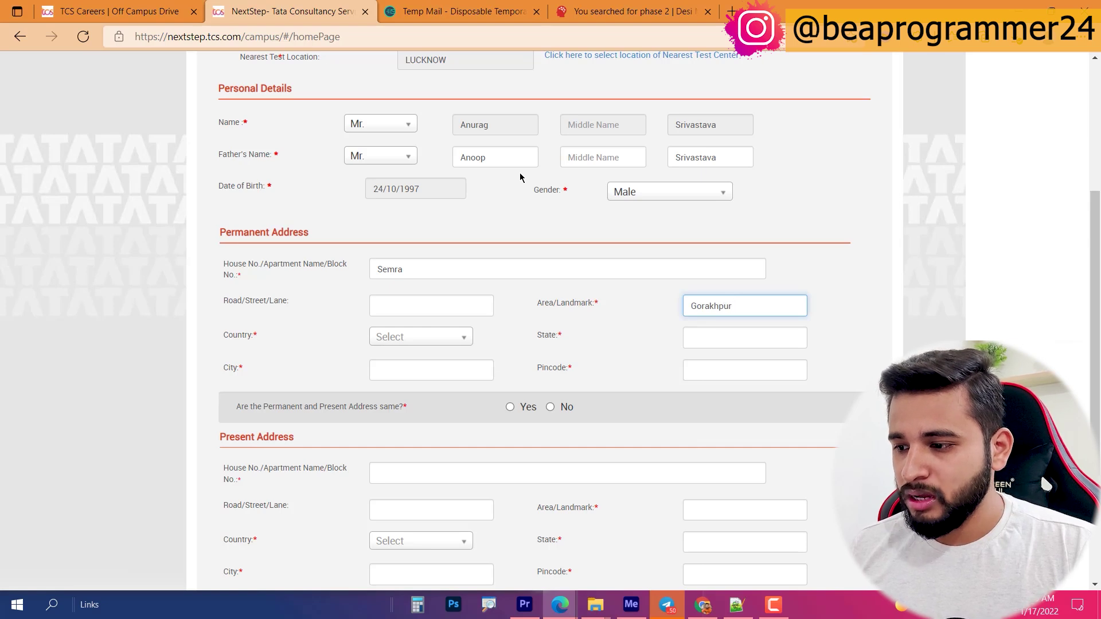
key(Tab)
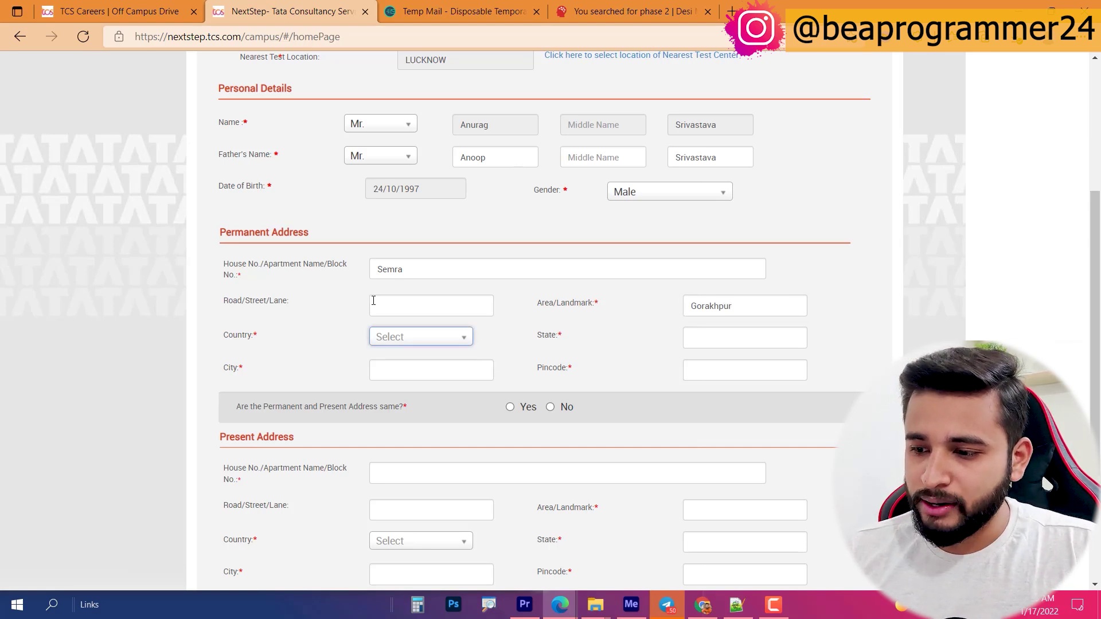
click(395, 339)
text(ind)
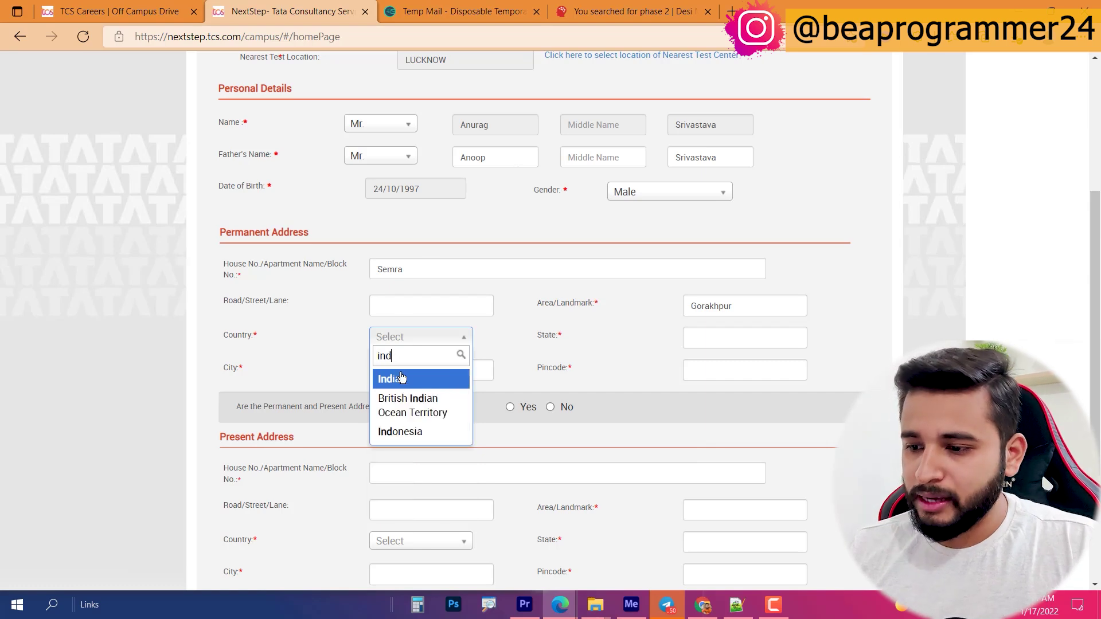
key(Return)
click(703, 332)
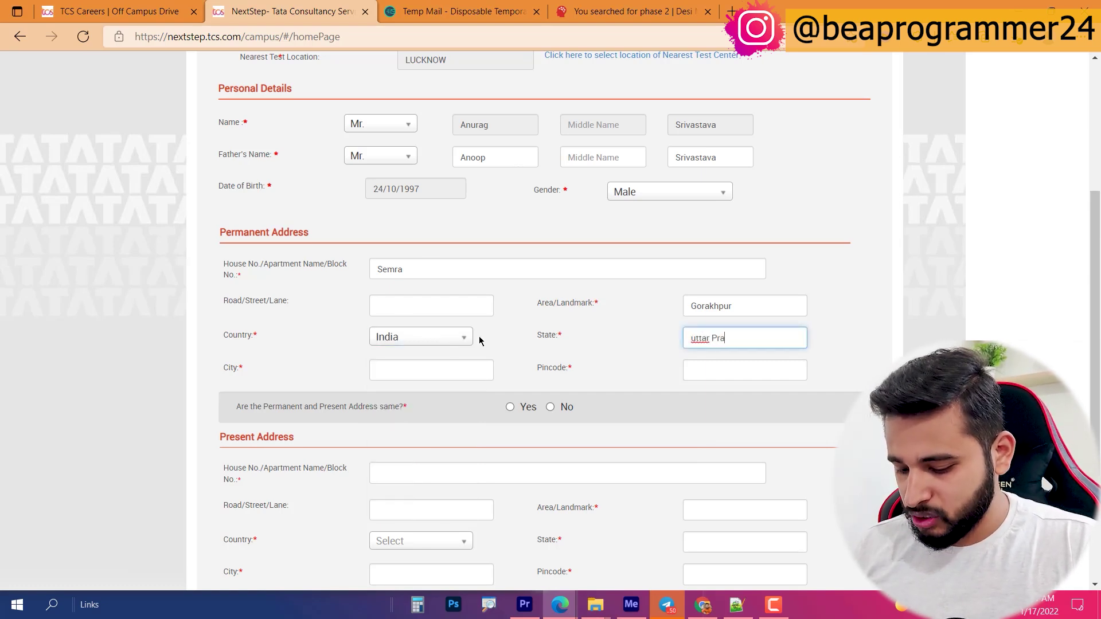
text(uttar Pradesh)
key(Tab)
text(gORAKHPUR)
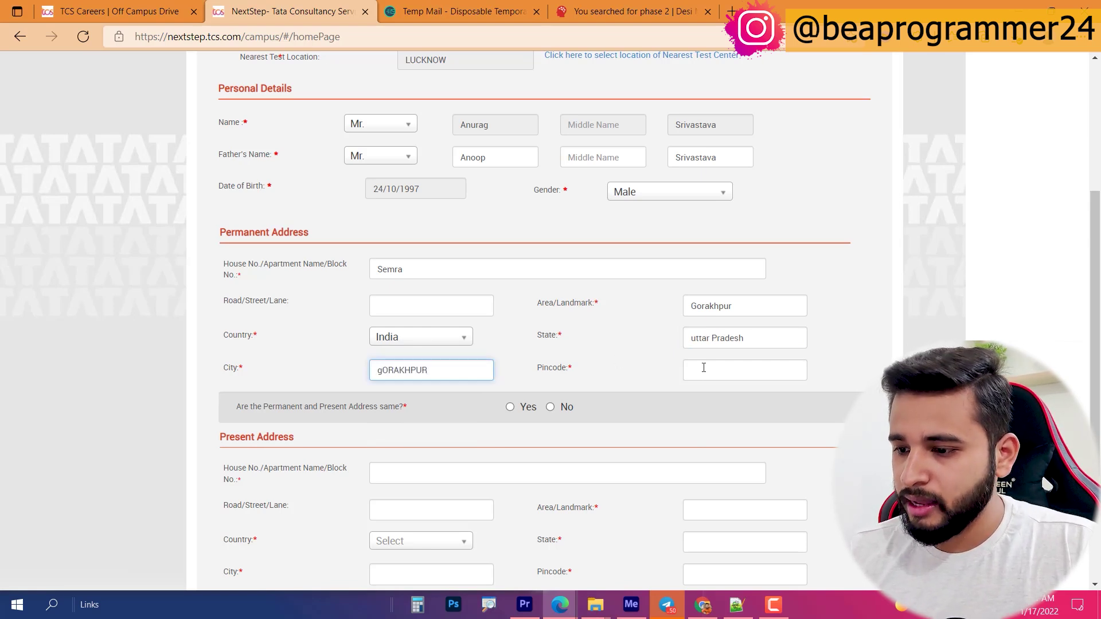
Step: Fix the city's capitalisation, enter the pincode, and mark present address same as permanent
drag(447, 368, 13, 256)
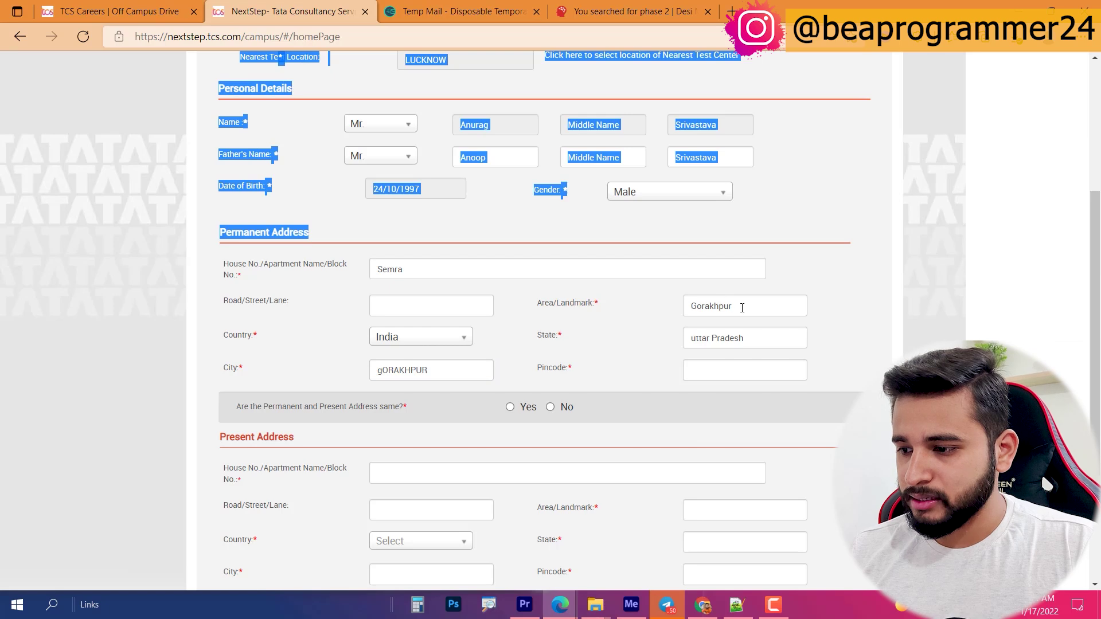
double_click(742, 308)
key(ctrl+c)
double_click(450, 370)
key(ctrl+v)
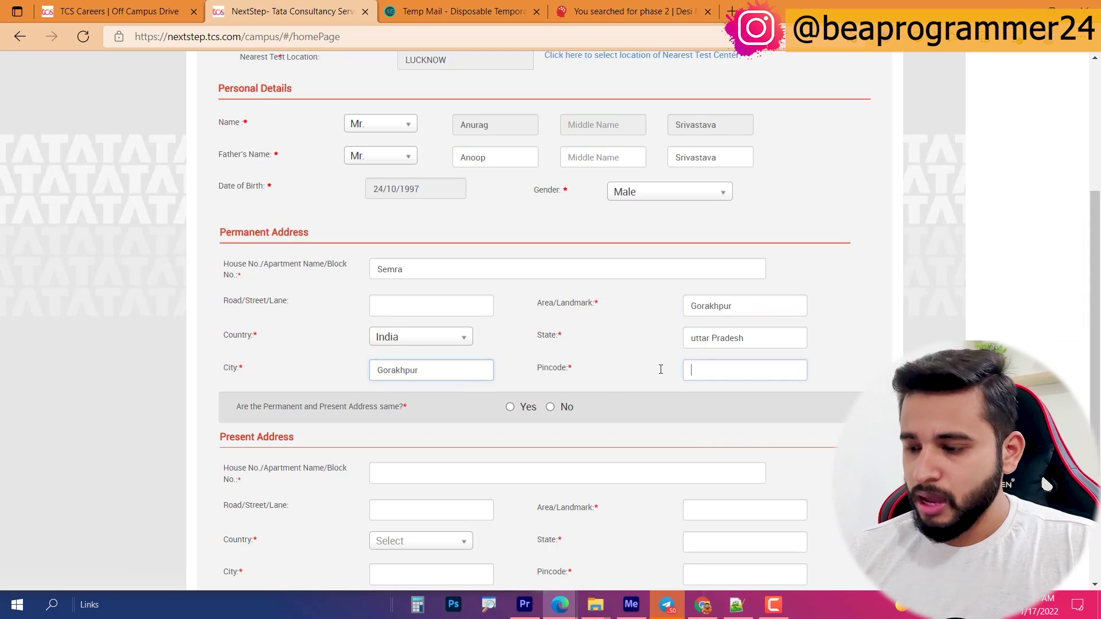
click(705, 370)
text(273013)
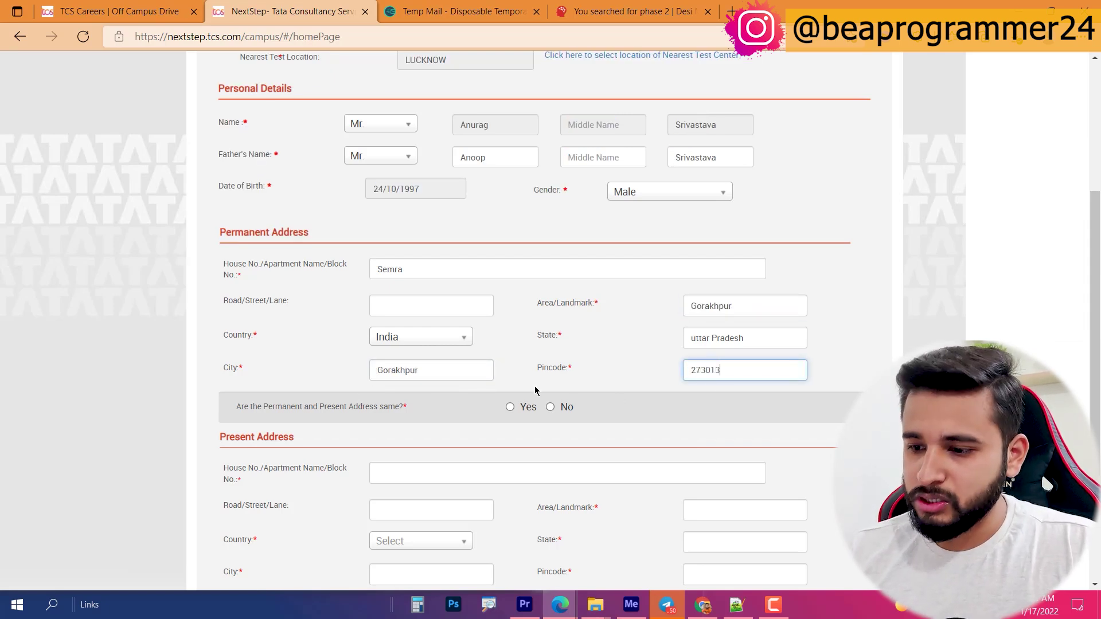
click(521, 410)
scroll(372, 379, down, 2)
scroll(360, 382, down, 1)
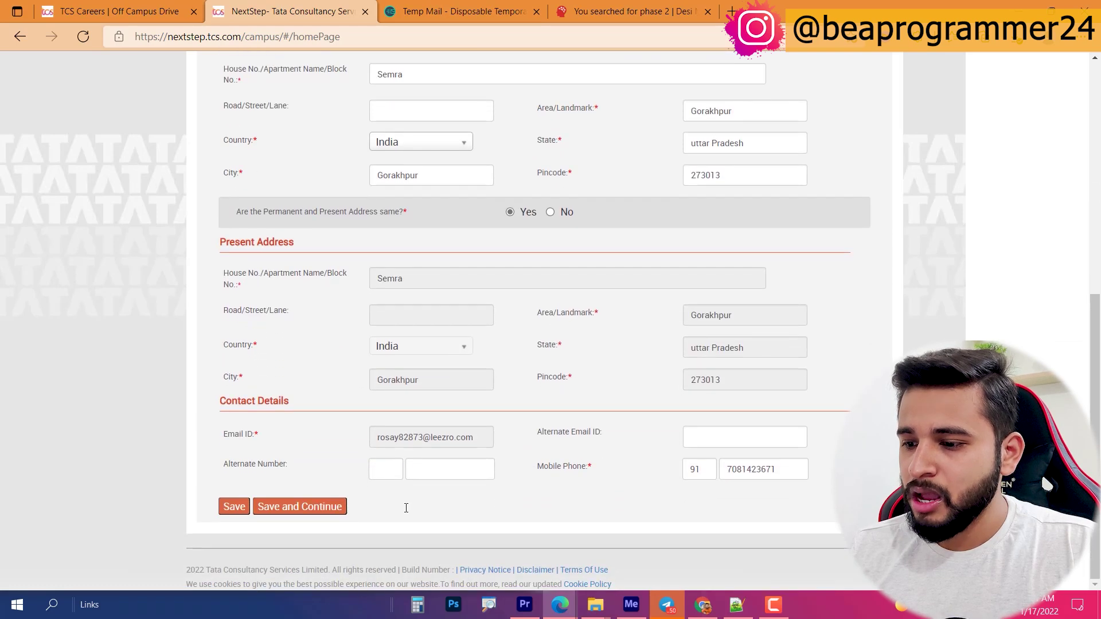
Step: Save personal details, review the prefilled Highest Qualification Category Details, and continue to Graduate
click(308, 510)
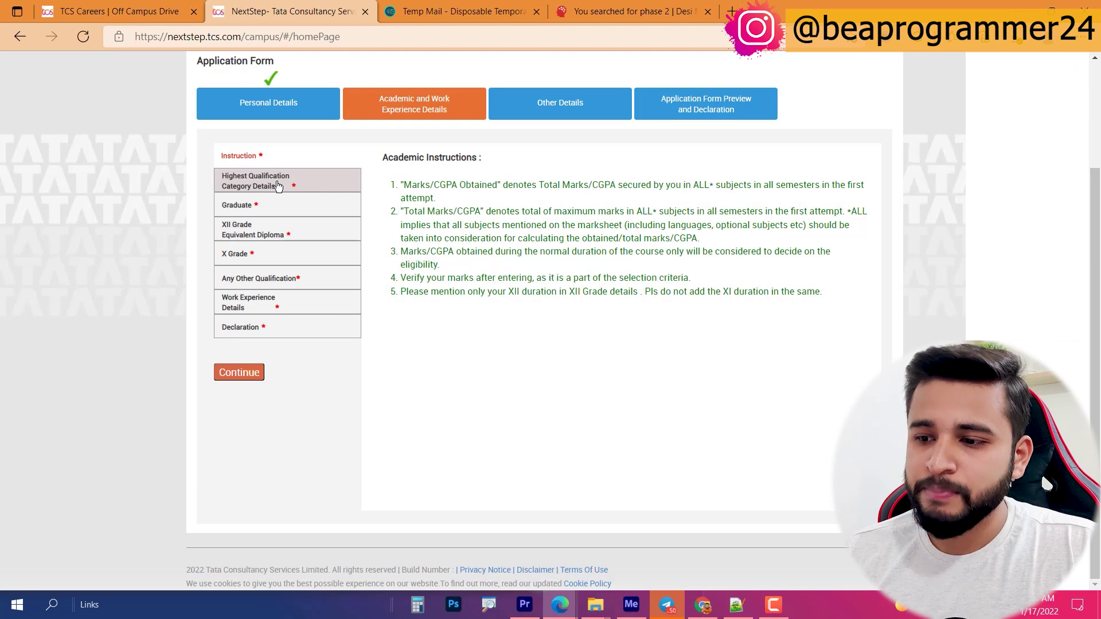
click(279, 185)
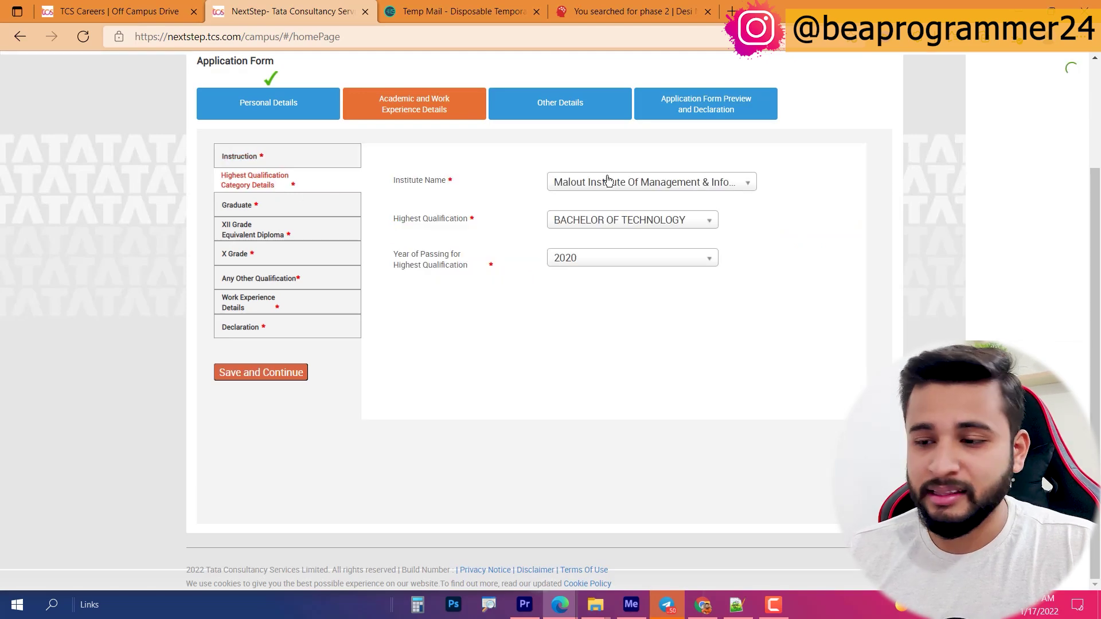
click(268, 165)
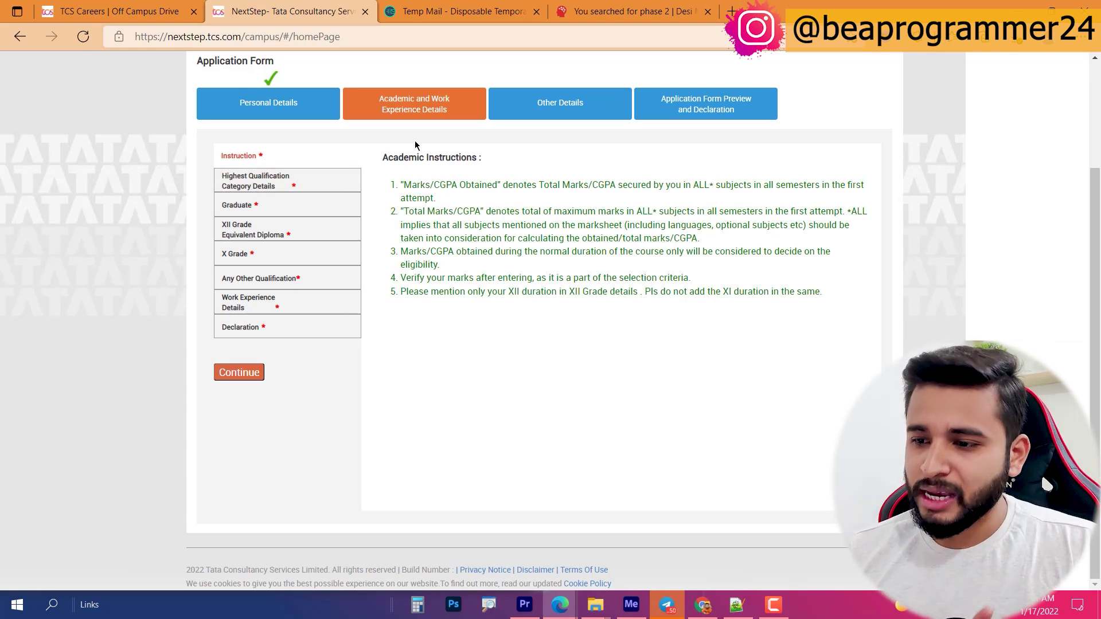
click(247, 200)
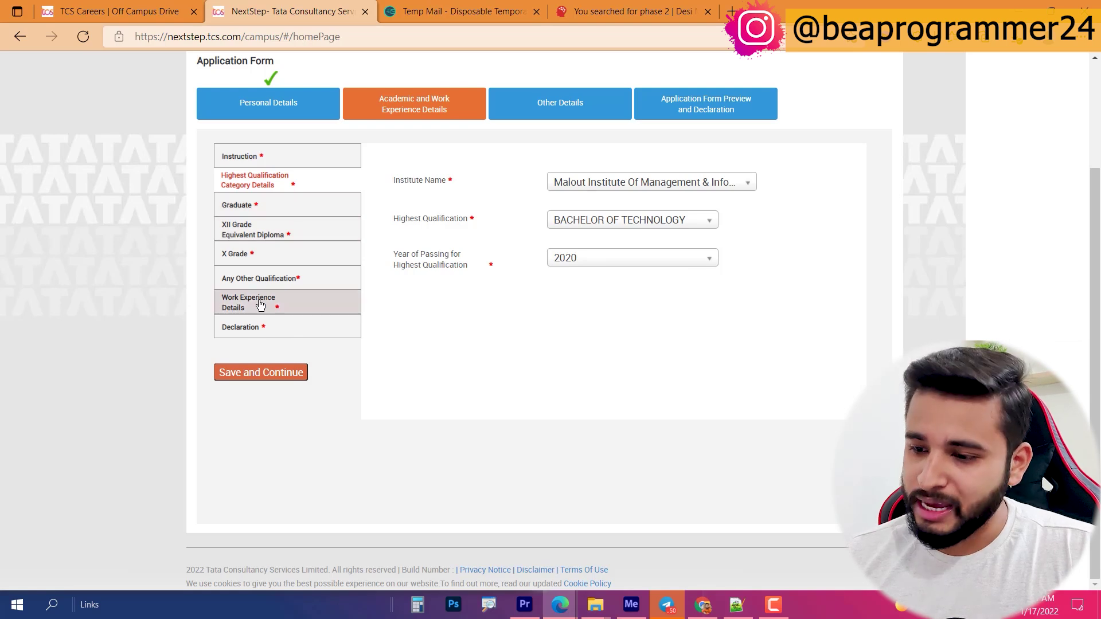
click(250, 373)
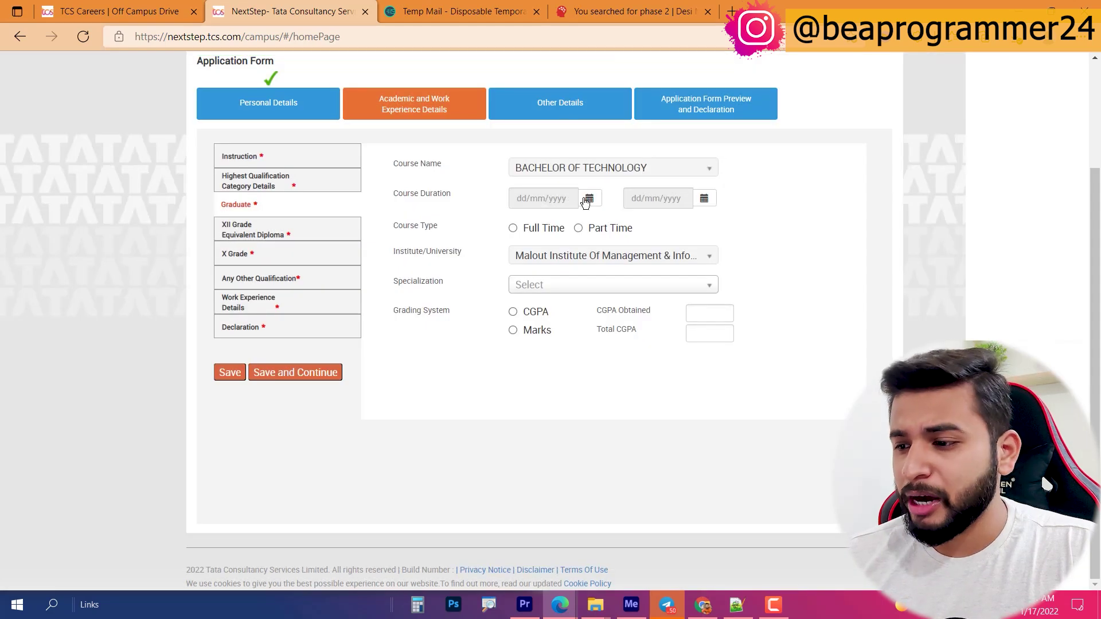
Step: Set the graduate course start date to 10/08/2016
click(587, 199)
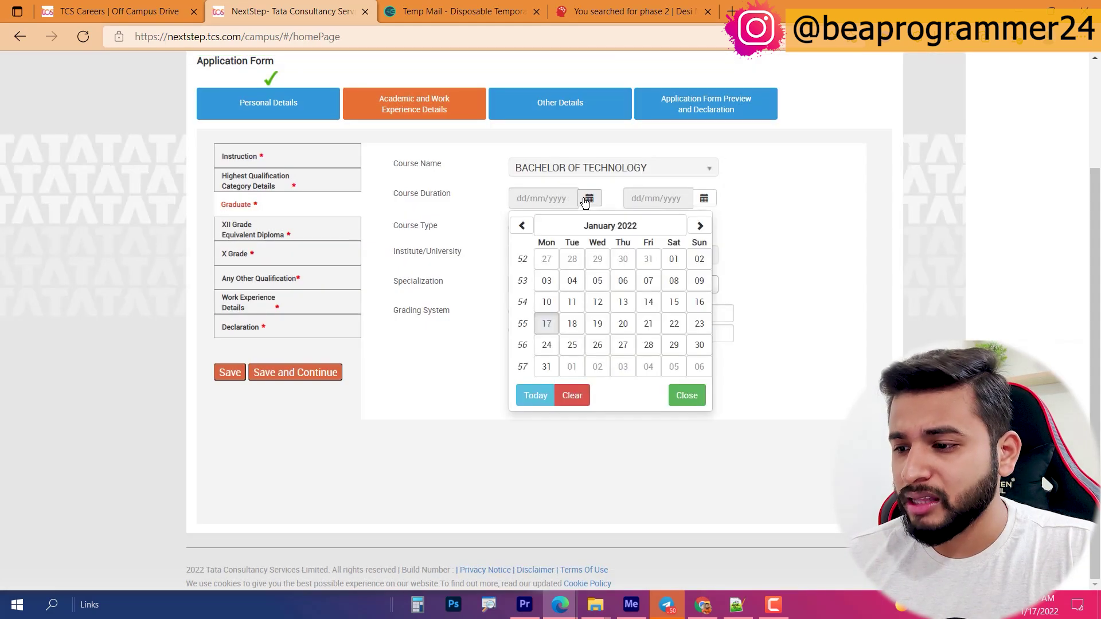
click(592, 226)
click(592, 226)
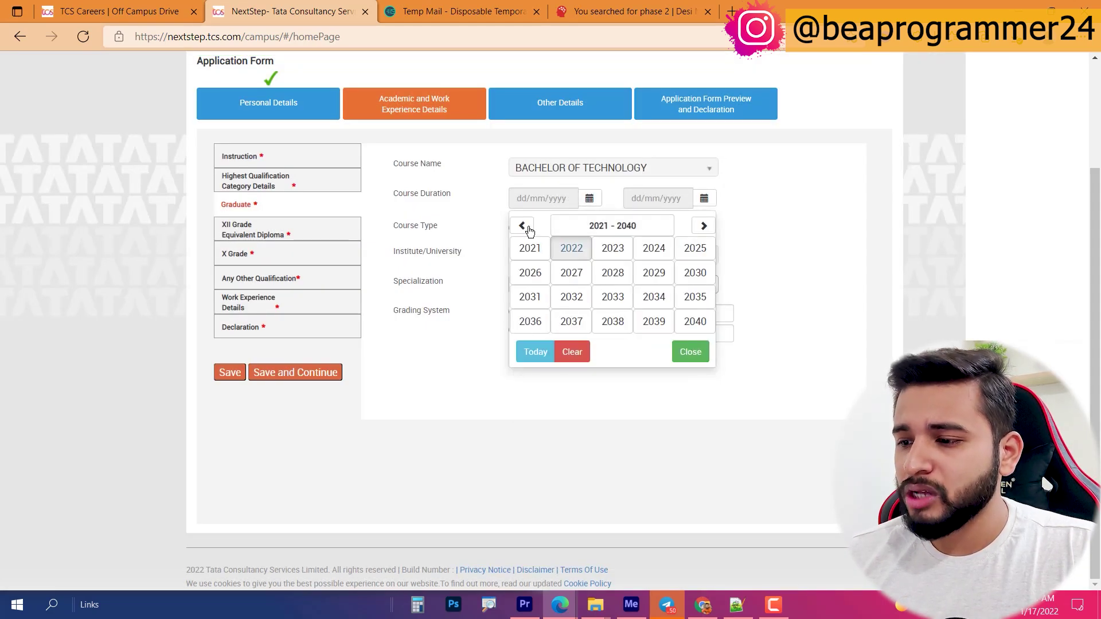
click(522, 225)
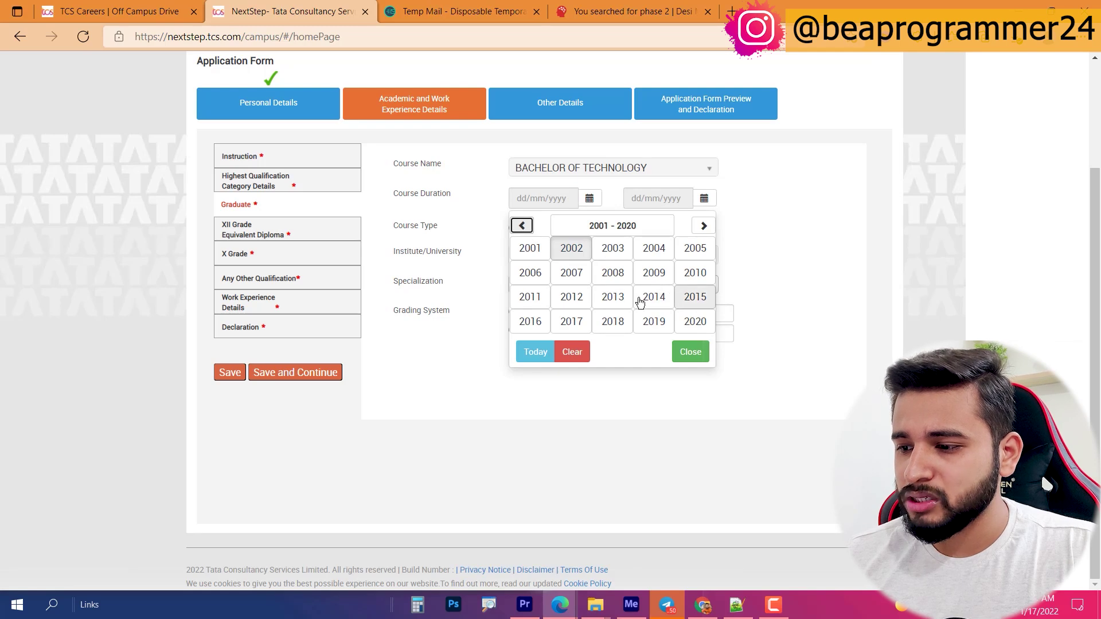
click(530, 321)
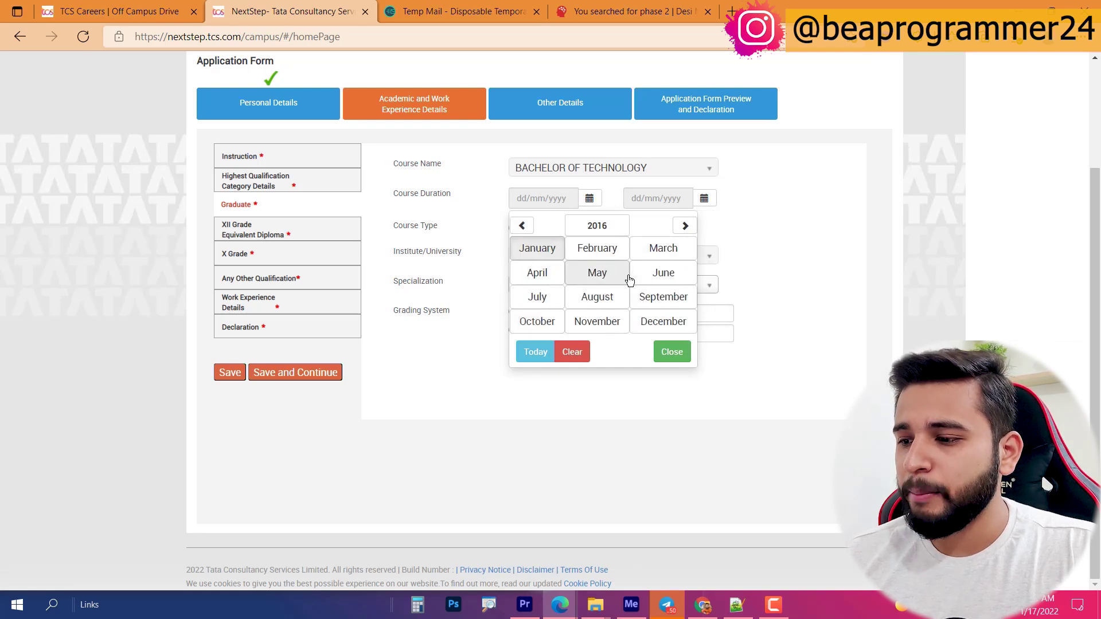
click(582, 297)
click(599, 287)
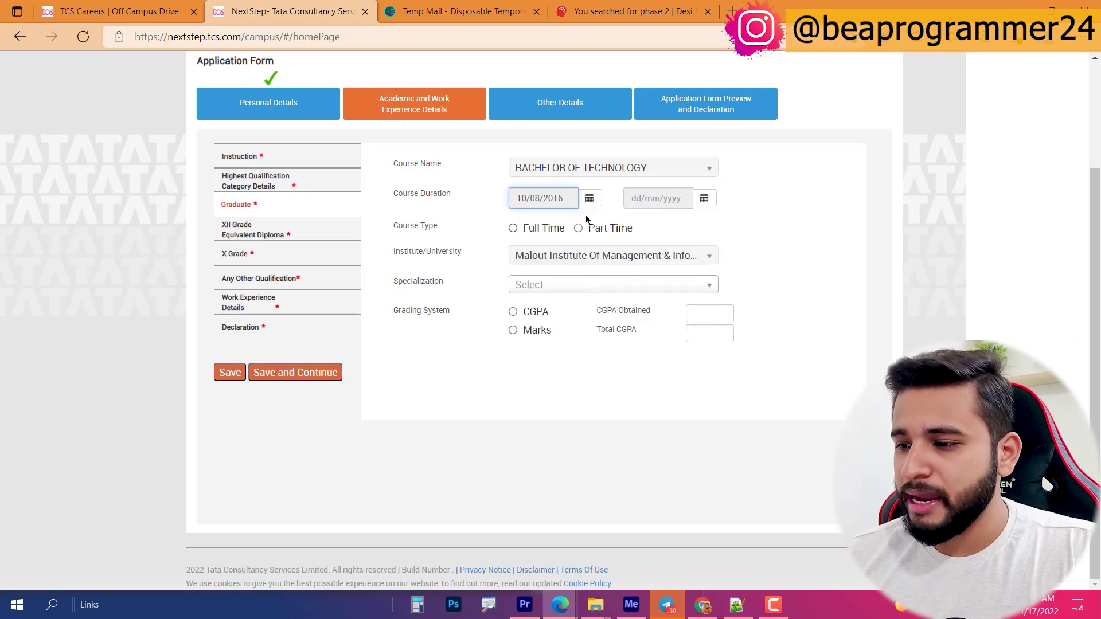
Step: Set the course end date to 13/08/2020 and course type to Full Time
click(704, 198)
click(666, 227)
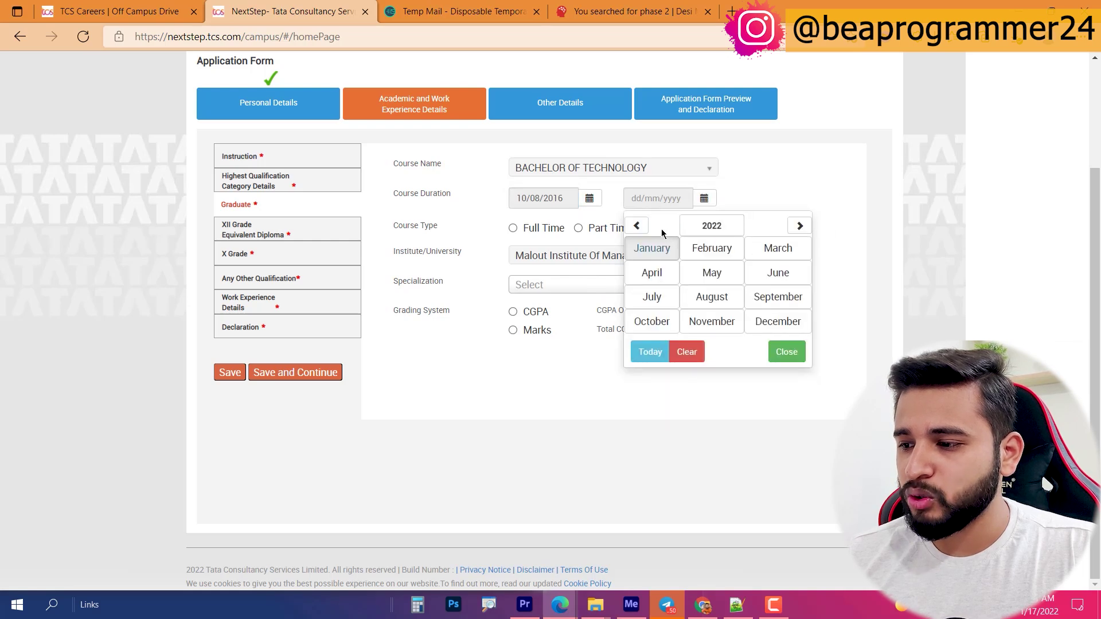
click(636, 226)
click(636, 225)
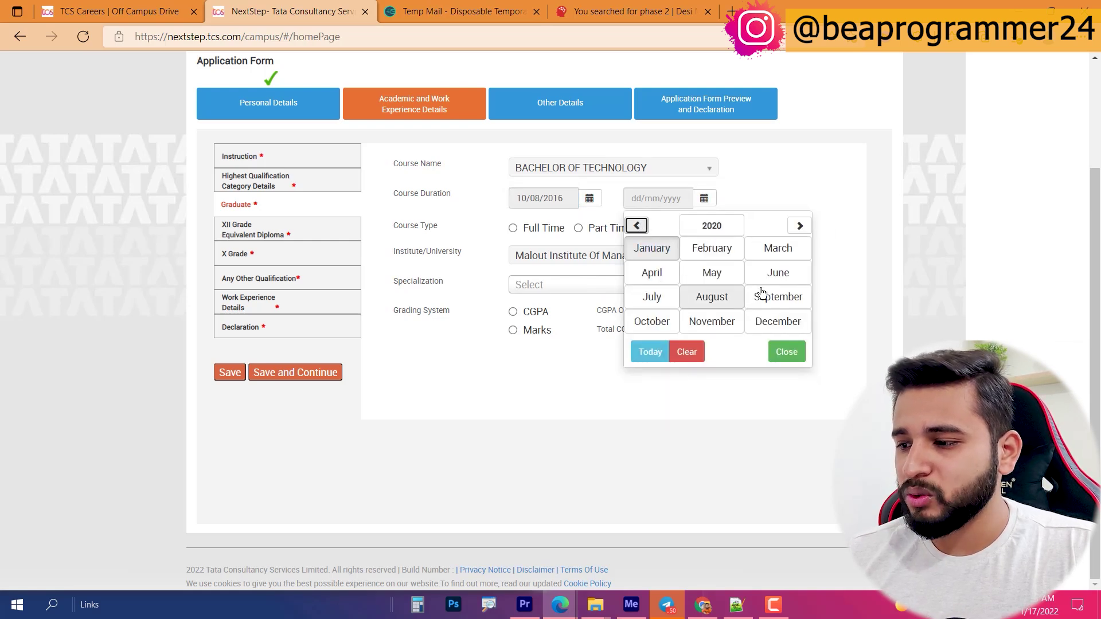
click(726, 297)
click(726, 302)
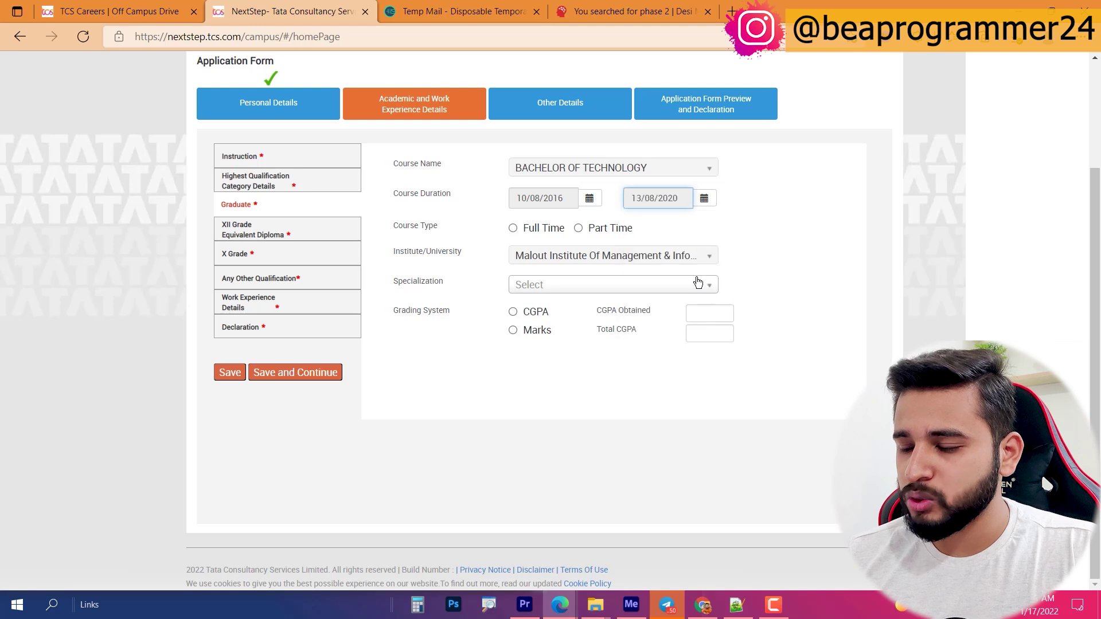
click(538, 232)
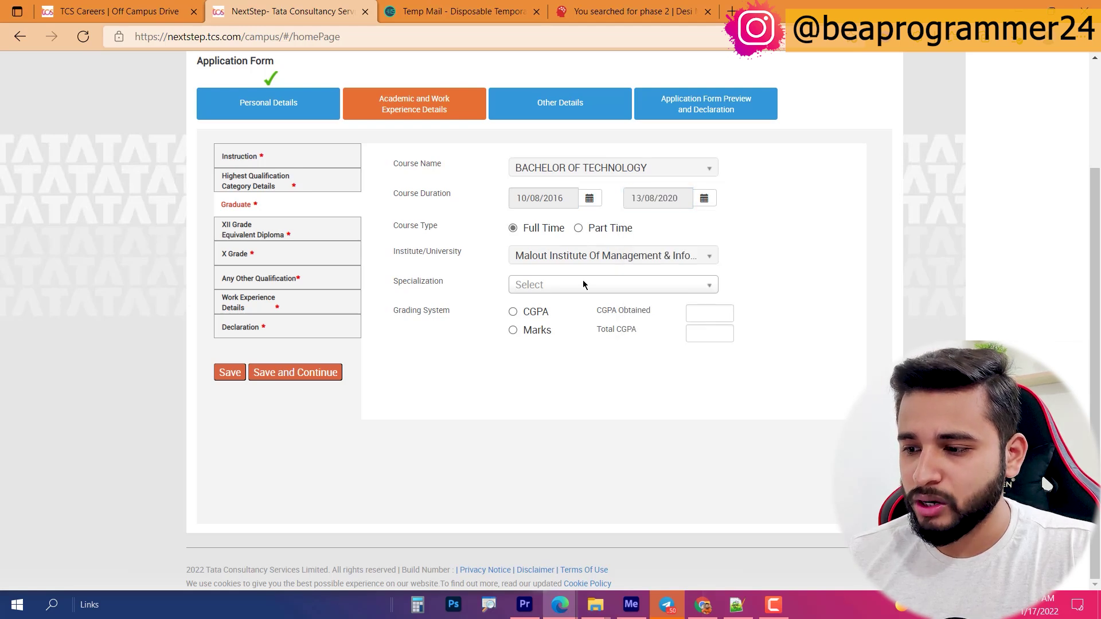
click(551, 286)
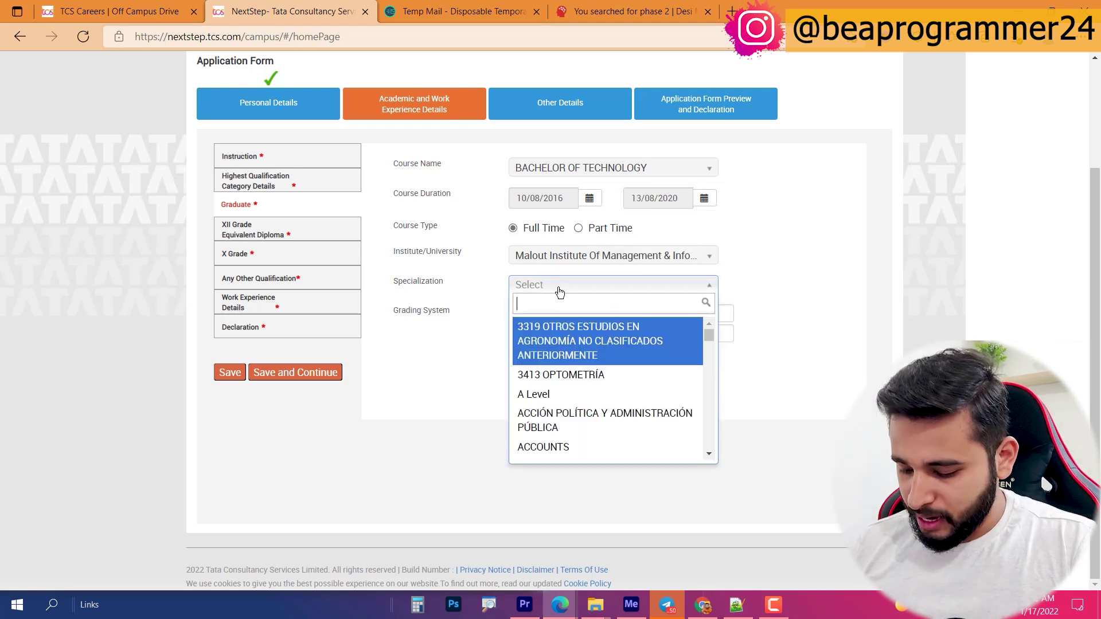
Step: Choose specialization COMPUTER SCIENCE AND ENGINEERING and enter CGPA 7.2 out of 10
text(compu)
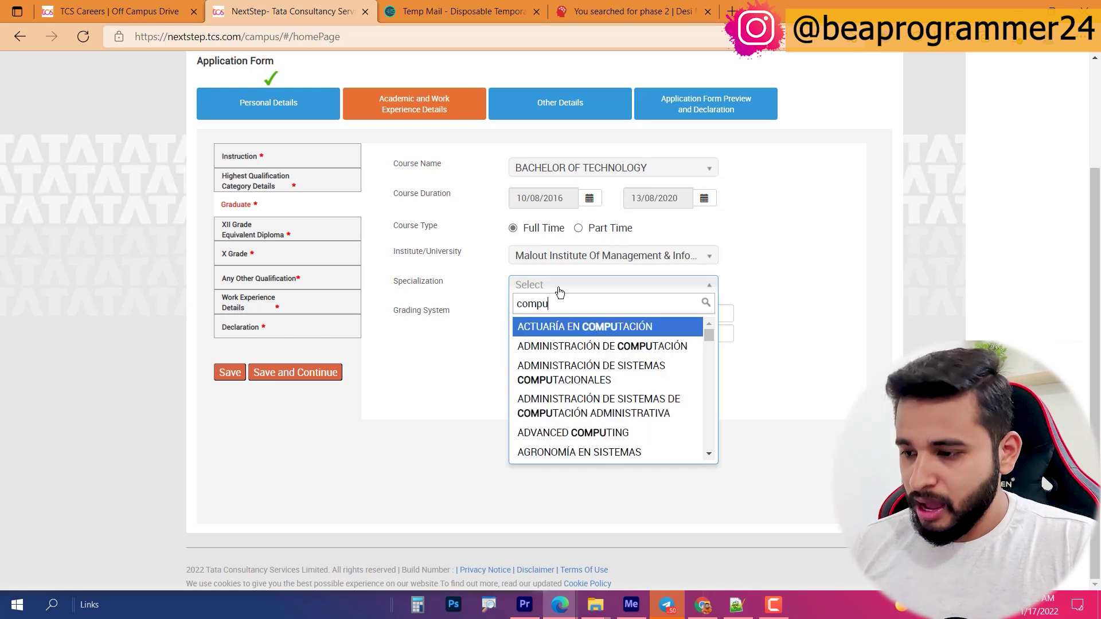
text(ter sc)
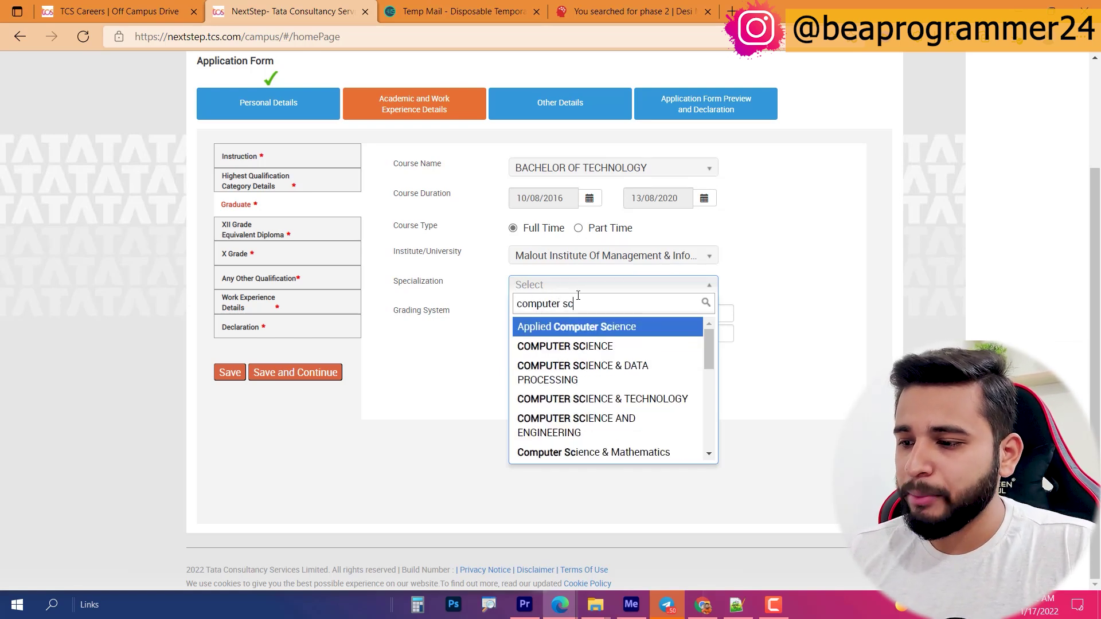
click(591, 427)
click(706, 315)
click(513, 312)
click(703, 313)
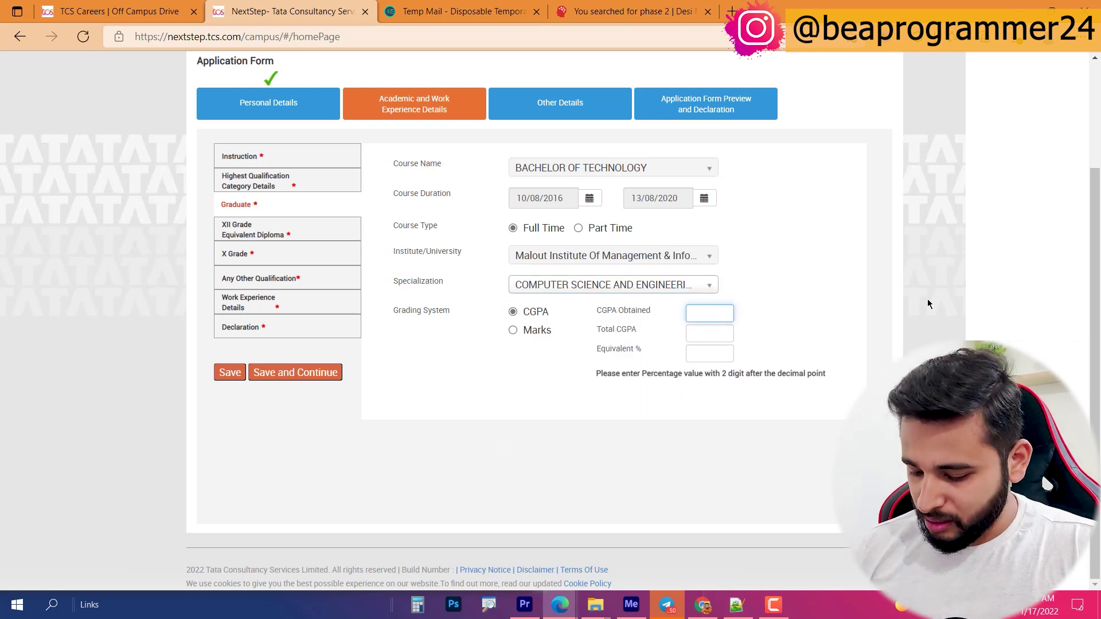
text(7.2)
key(Tab)
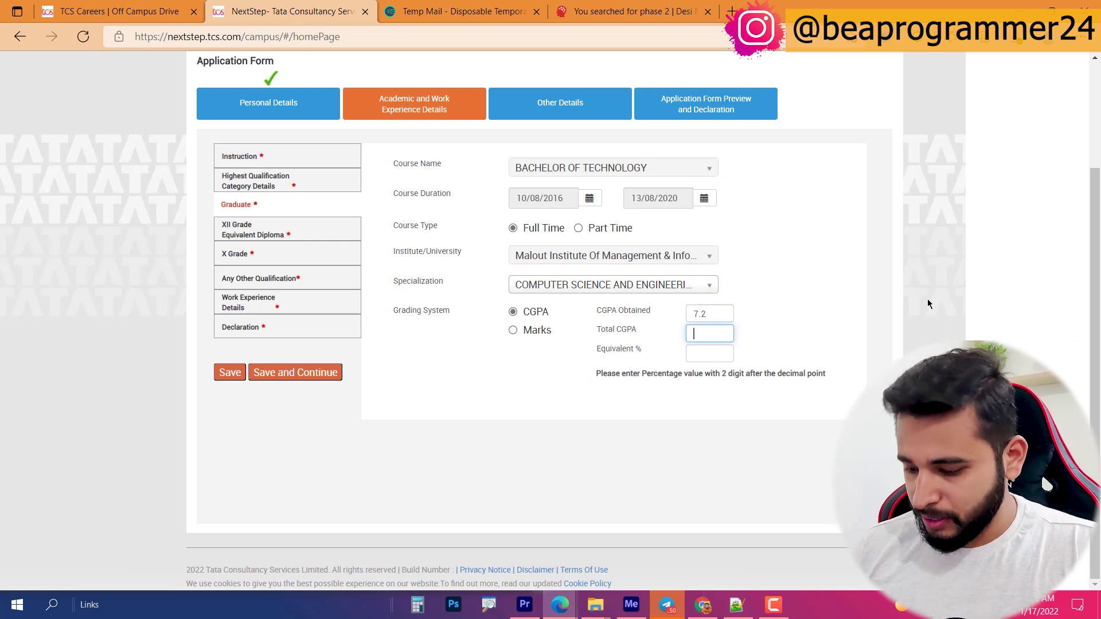
text(10)
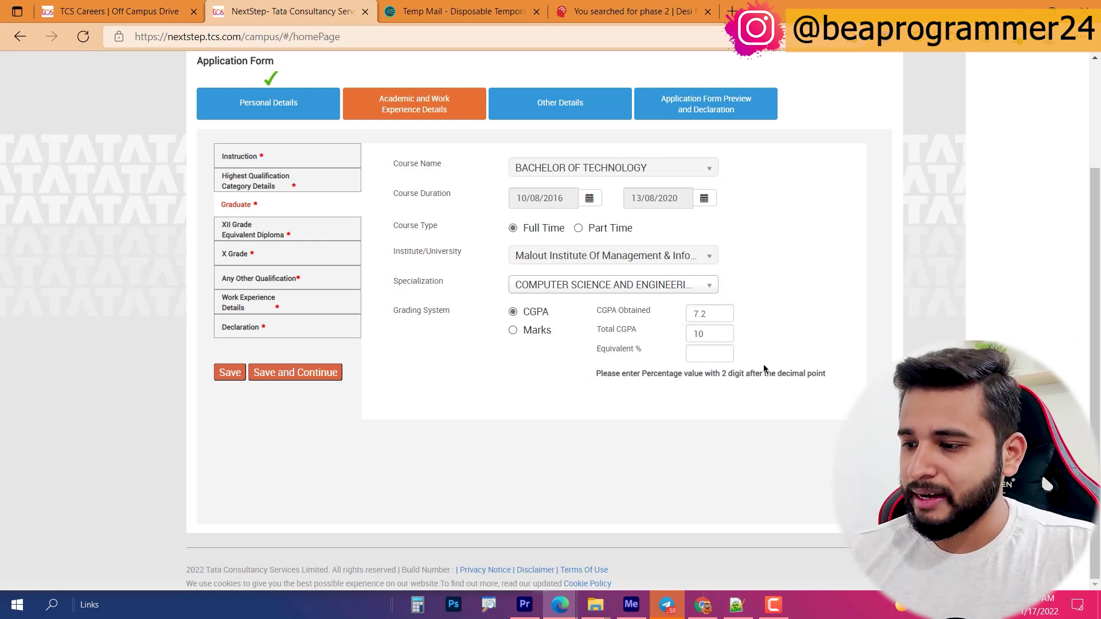
Step: Enter 72.22 as equivalent percentage and save the graduate details
click(710, 353)
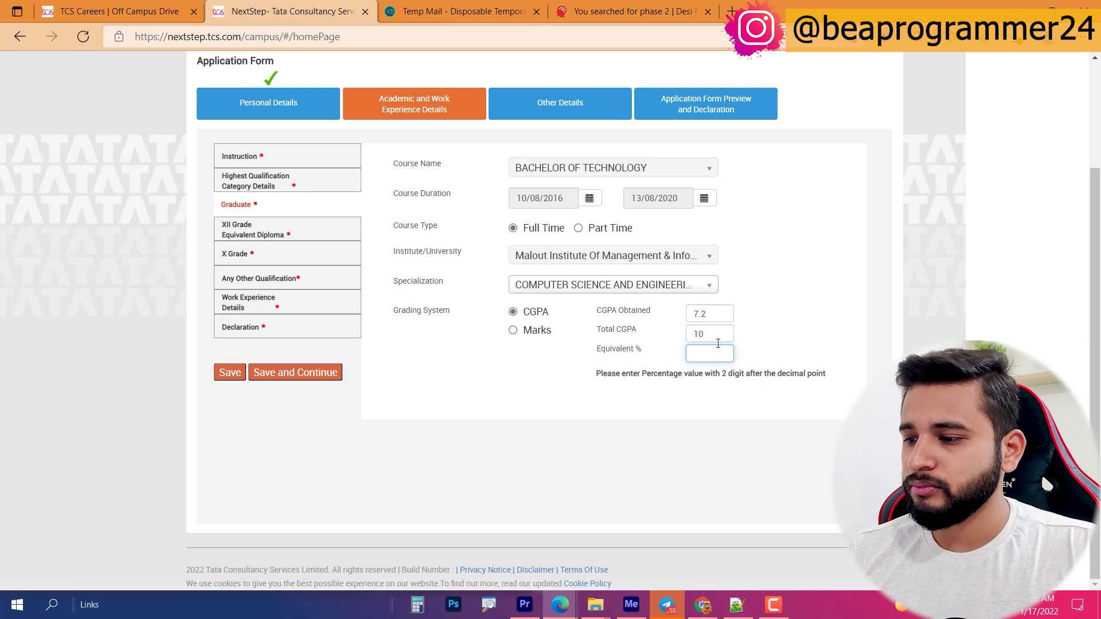
text(72)
click(617, 437)
click(724, 353)
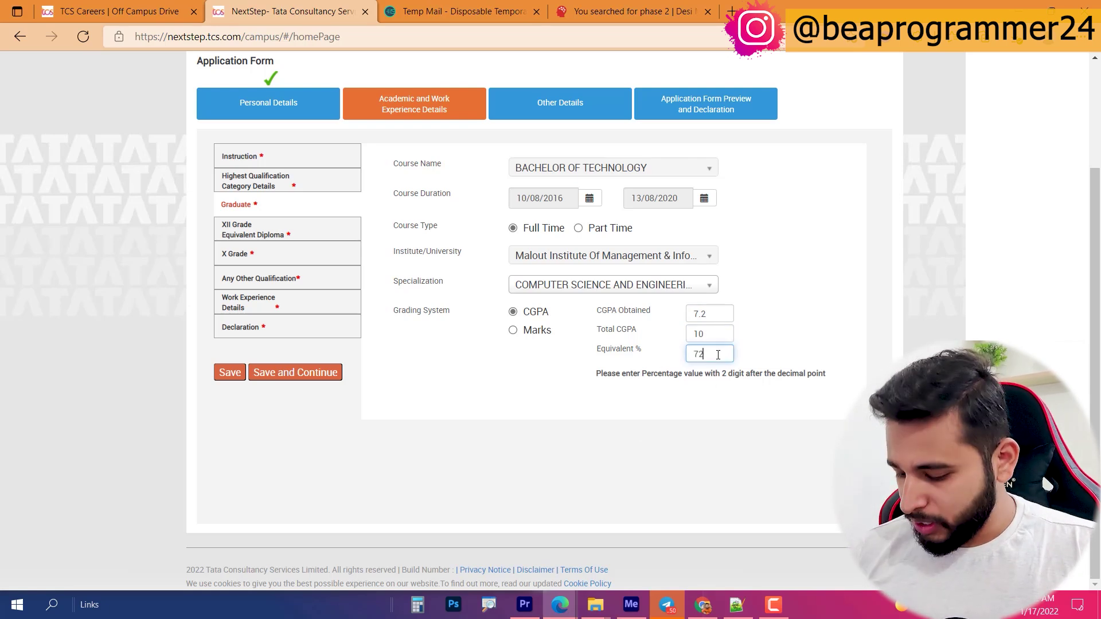
text(.22)
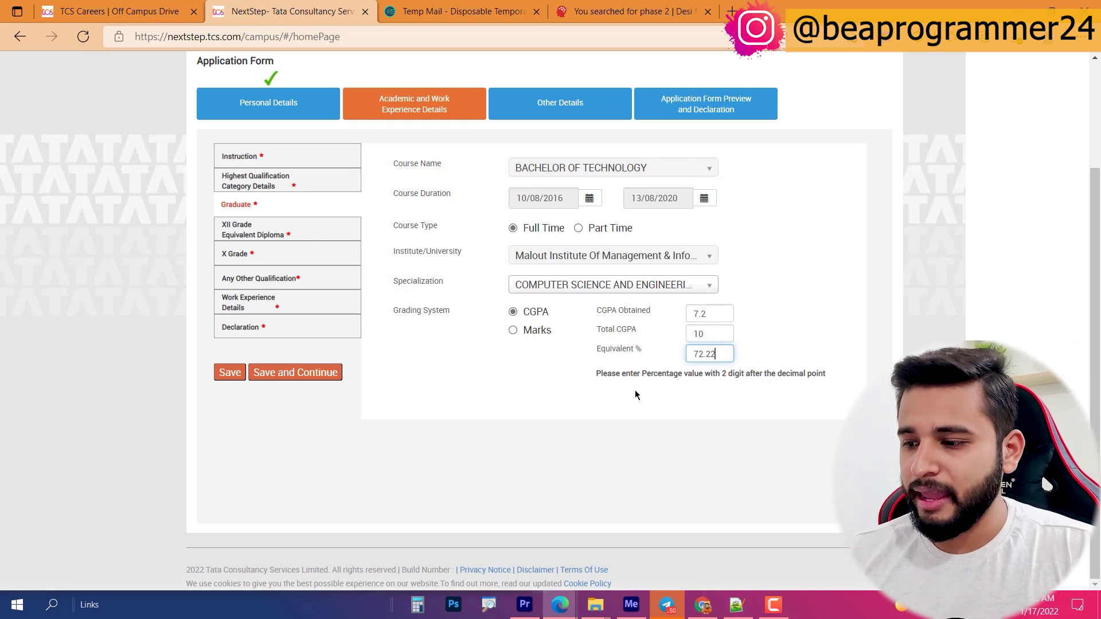
click(256, 501)
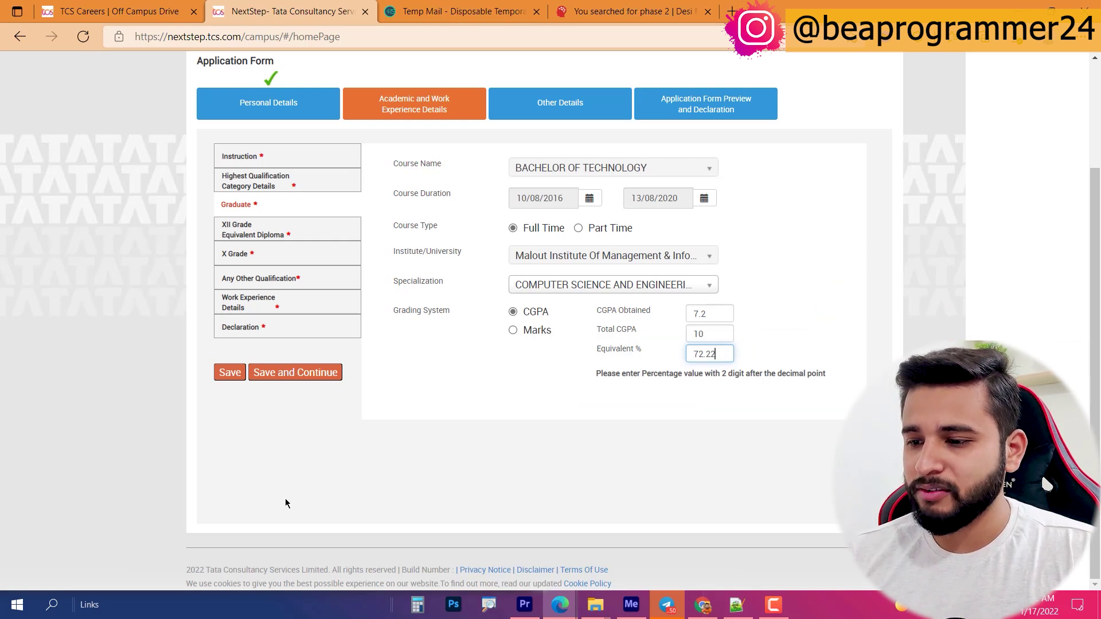
click(297, 372)
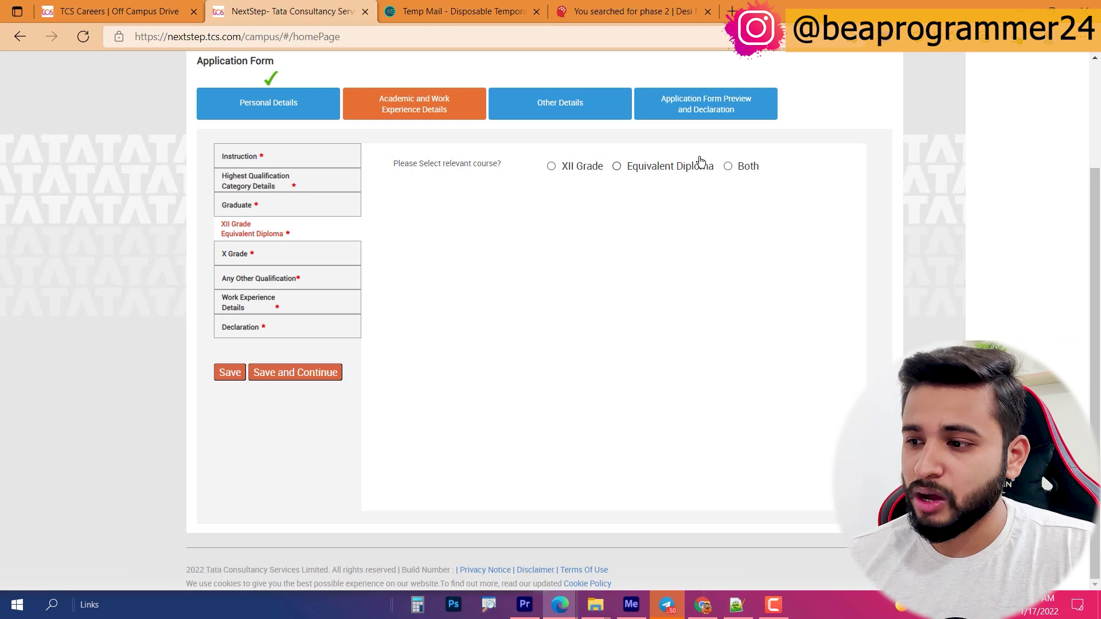
Step: Choose XII Grade, enter specialization PCM and institute RAMPUS, and select CBSE board
click(572, 170)
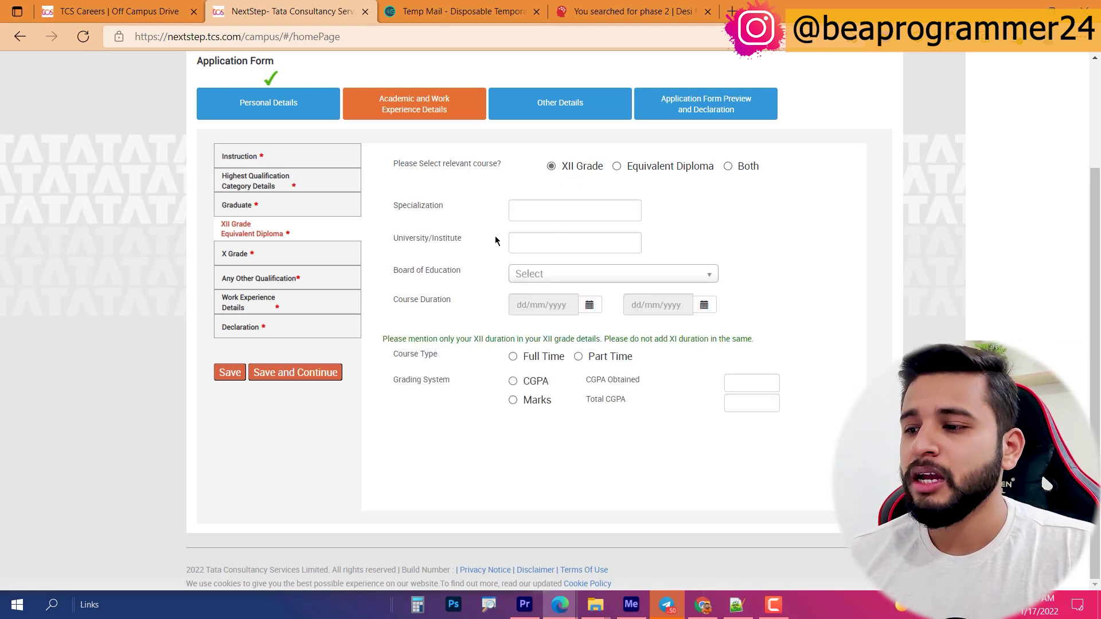
click(533, 213)
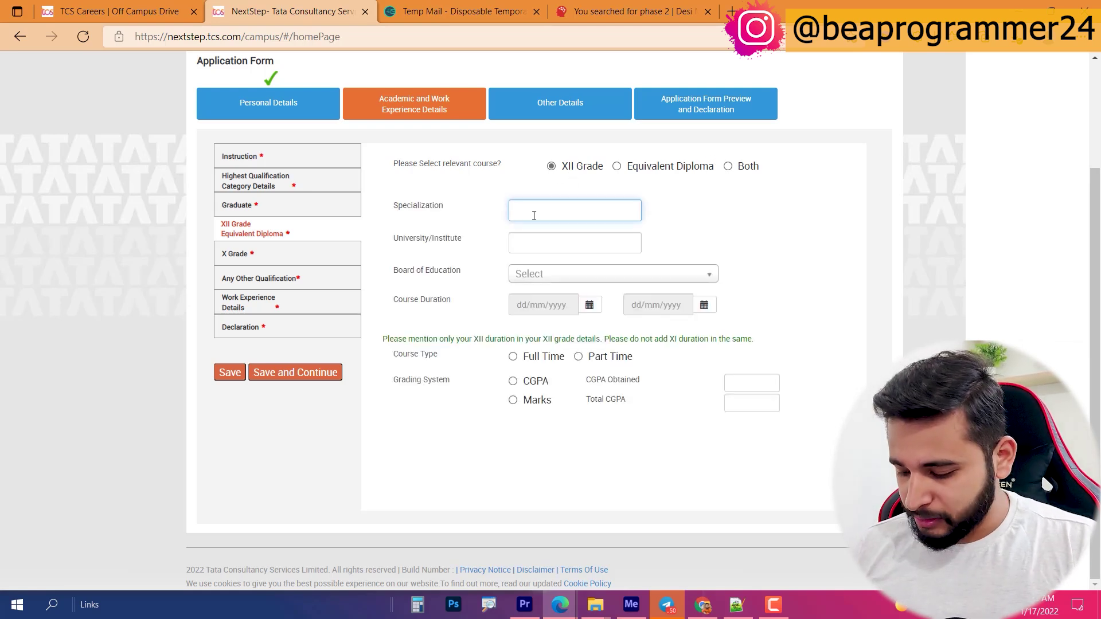
key(Tab)
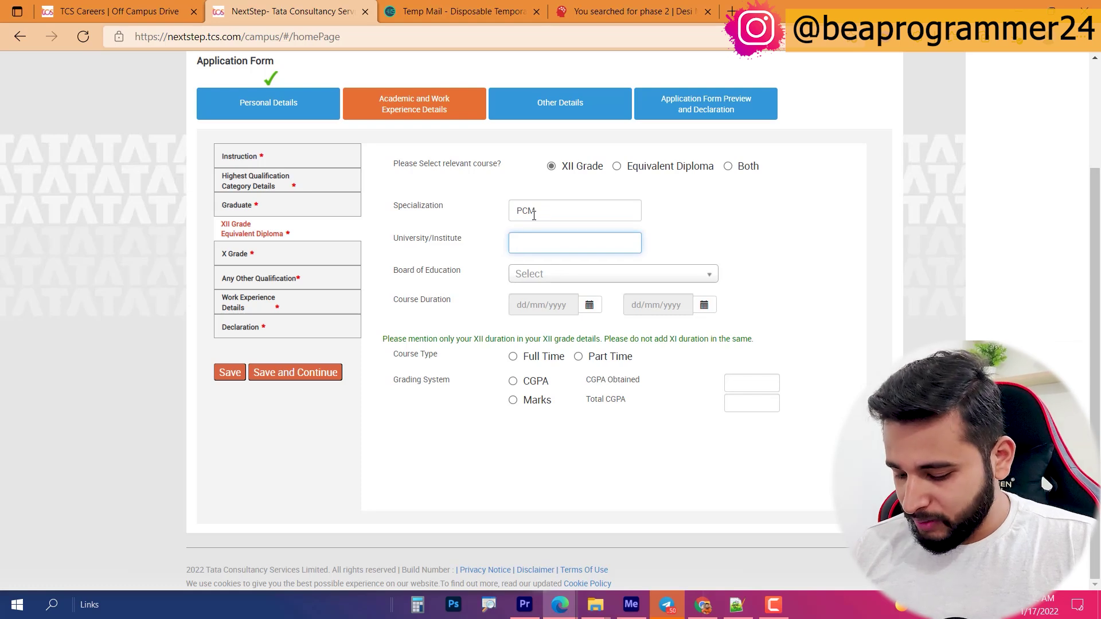
text(RAMPUS)
key(ctrl+a)
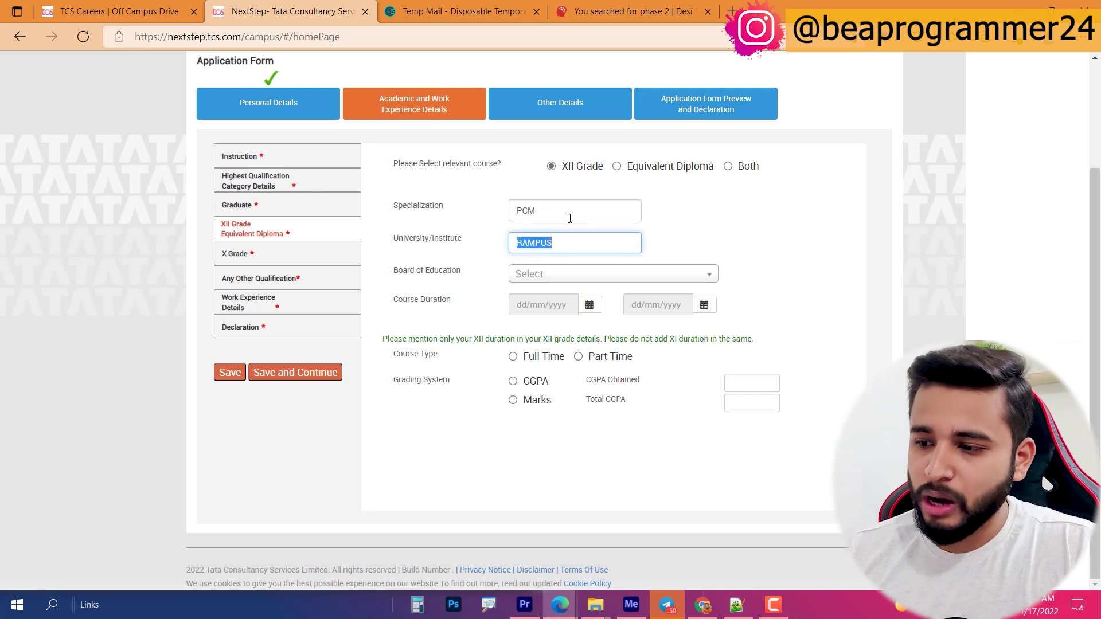
click(581, 277)
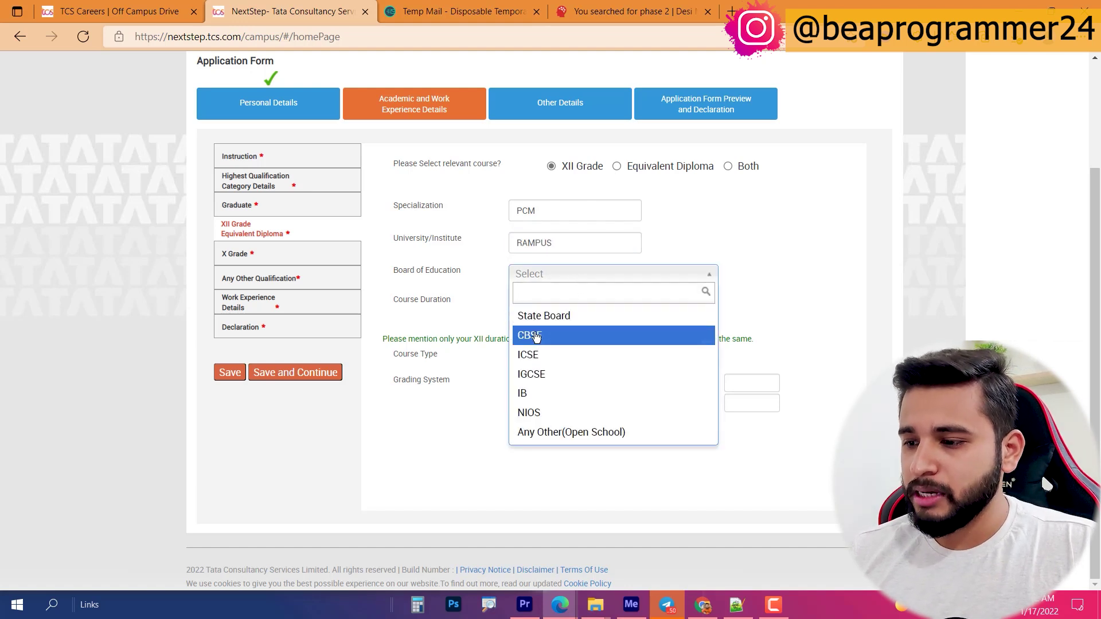
click(552, 335)
Step: Pick a course start date in the calendar, which lands on 19 March 2015 by mistake
click(596, 305)
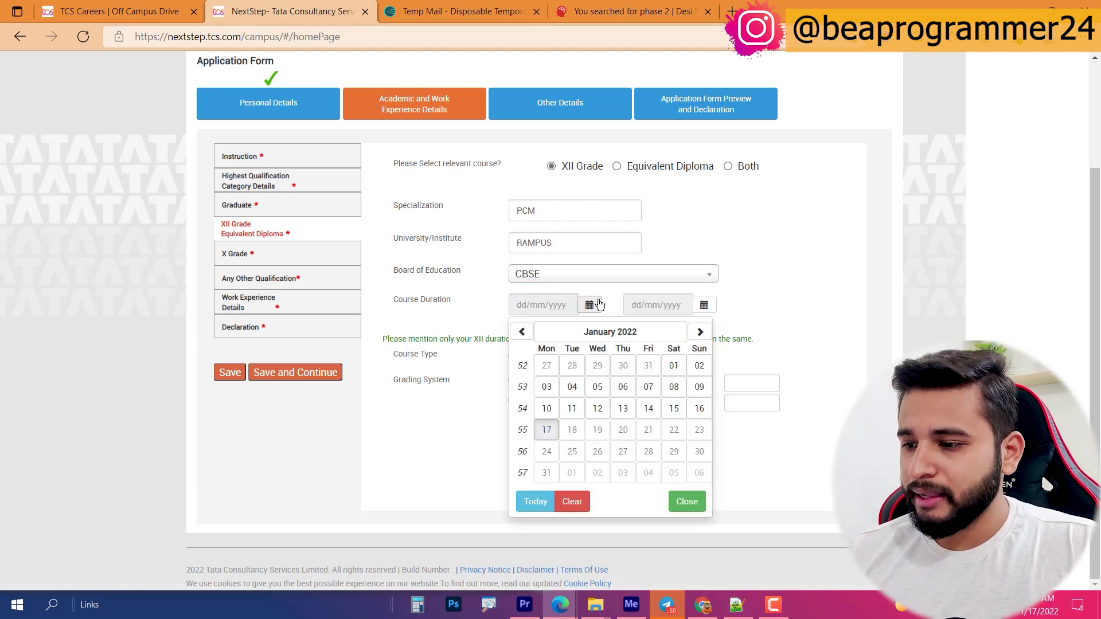
click(559, 335)
click(522, 331)
click(561, 334)
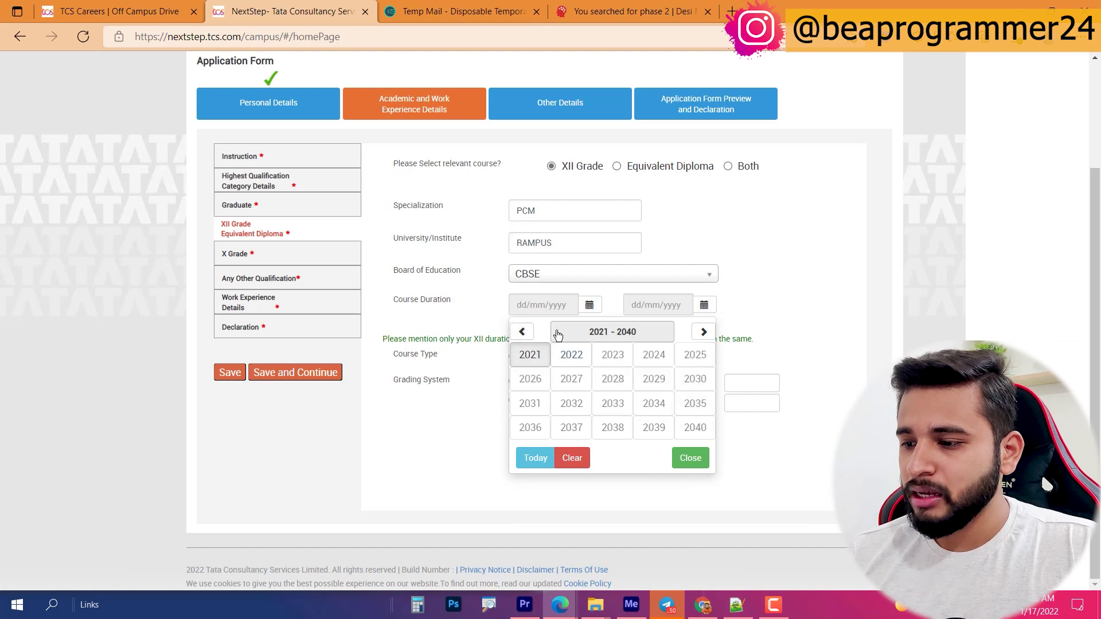
click(522, 331)
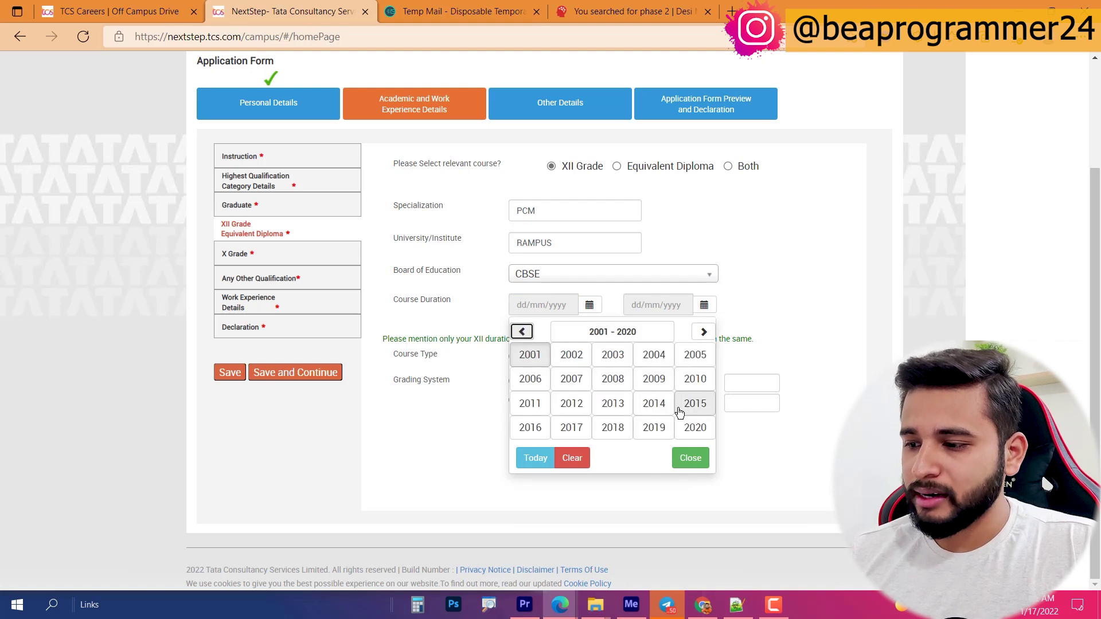
click(654, 403)
click(597, 378)
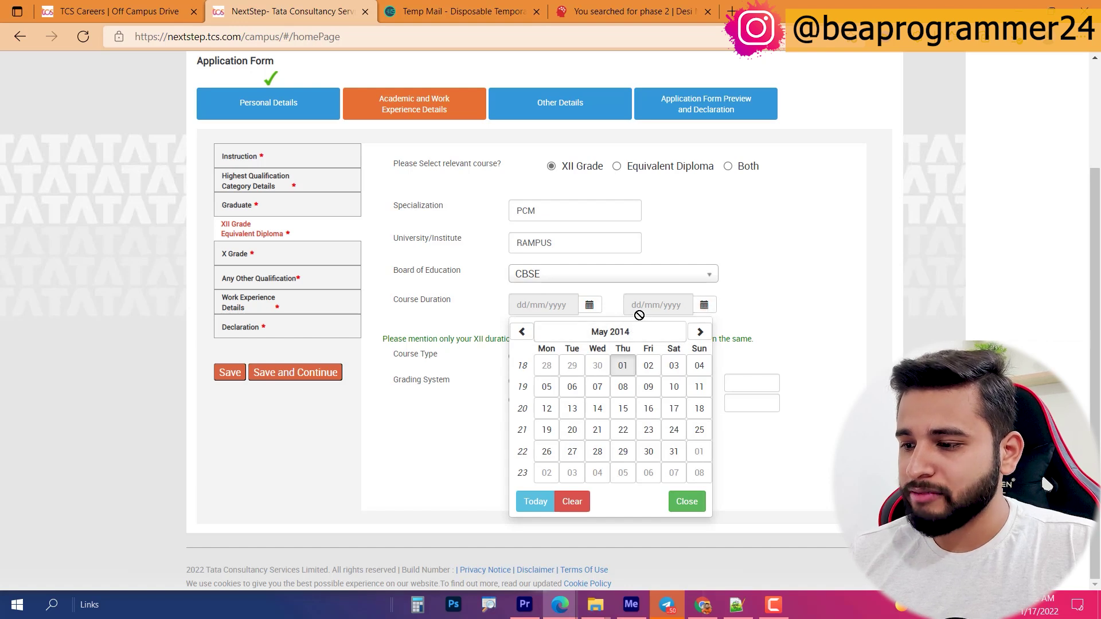
click(603, 333)
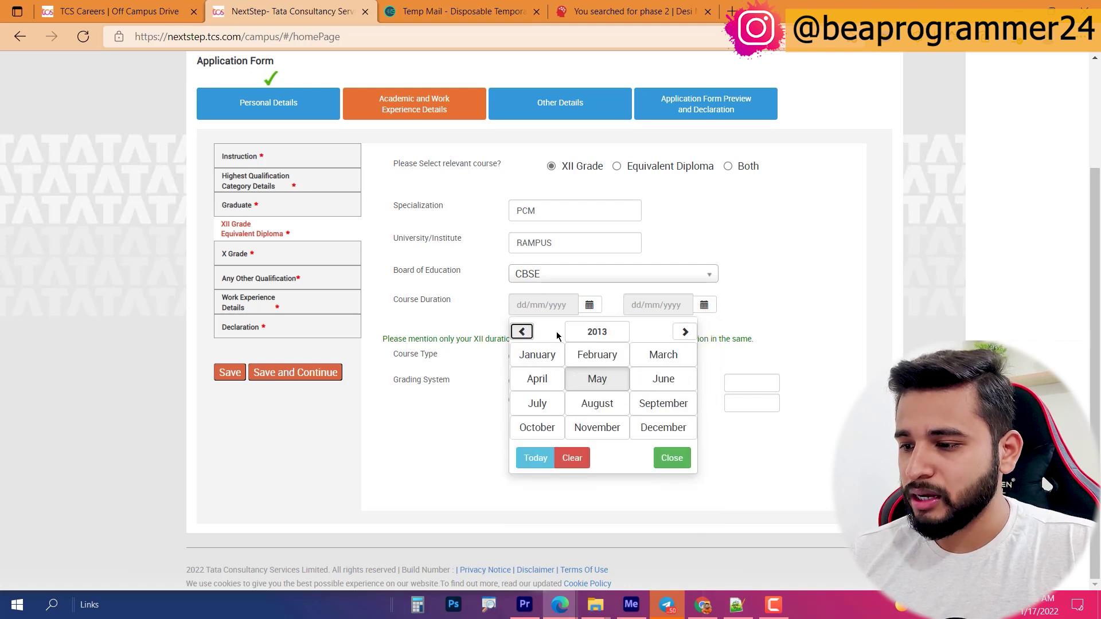
click(685, 332)
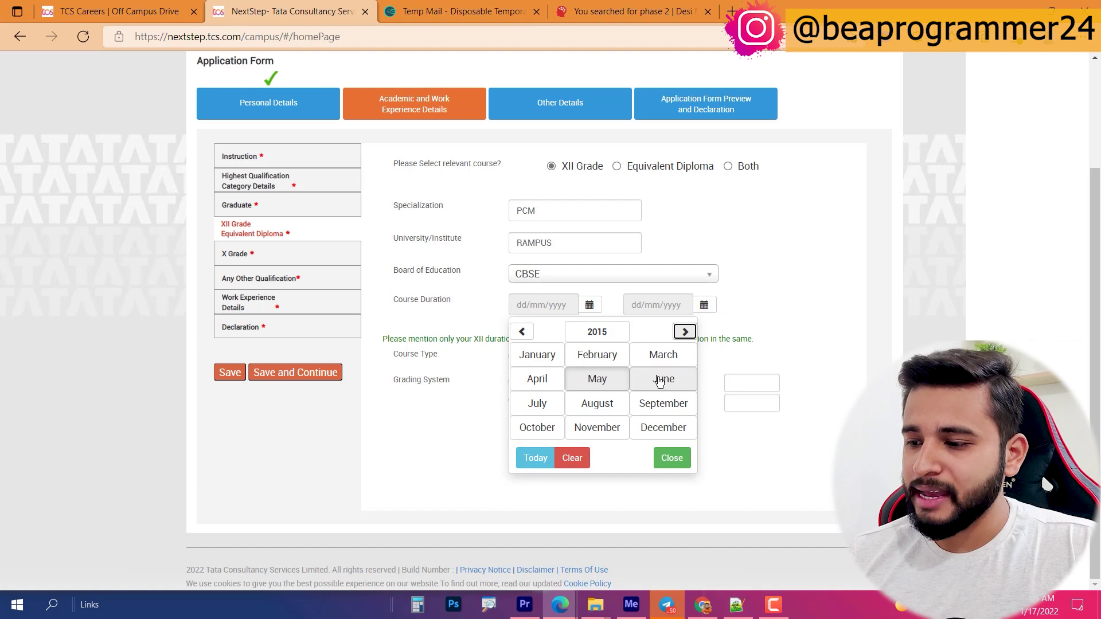
click(663, 355)
click(622, 430)
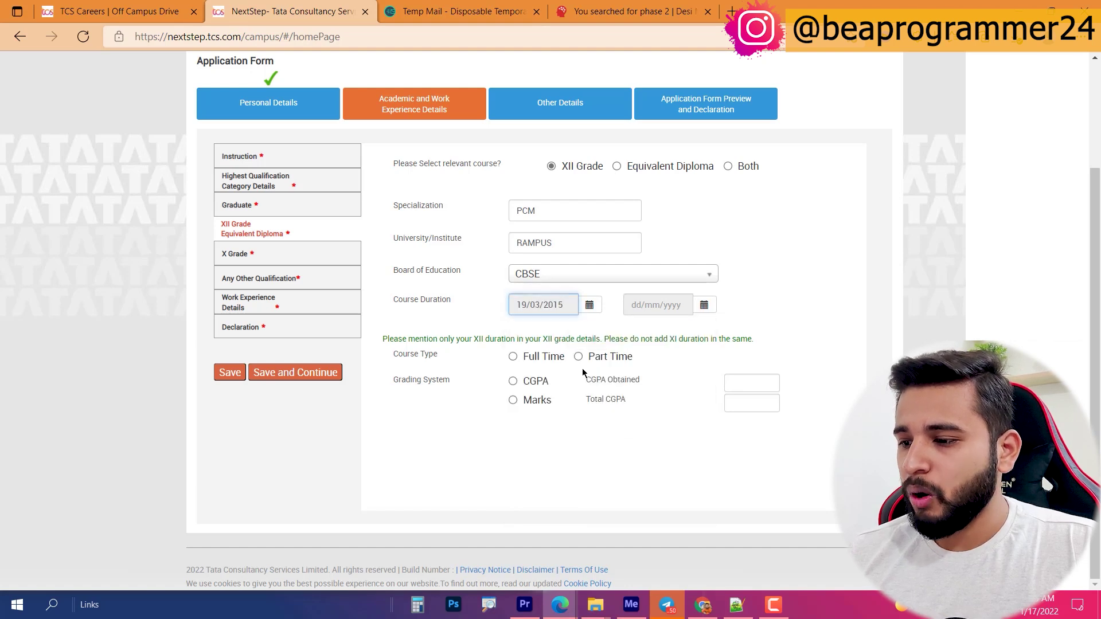
Step: Correct the XII Grade course start date to 07/05/2014
click(589, 305)
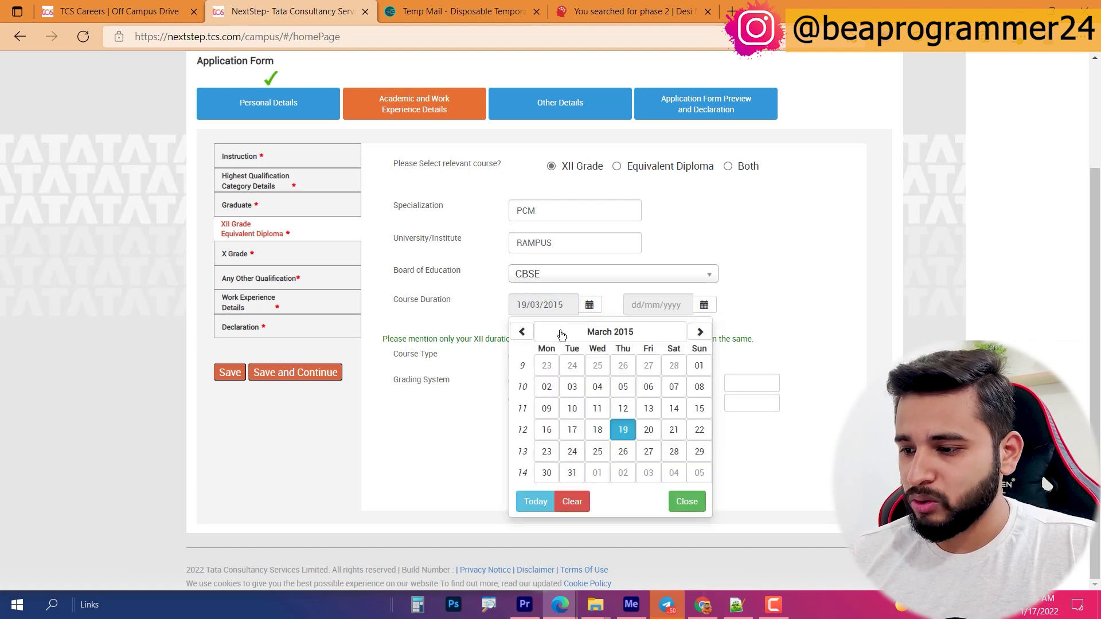
click(584, 331)
click(522, 333)
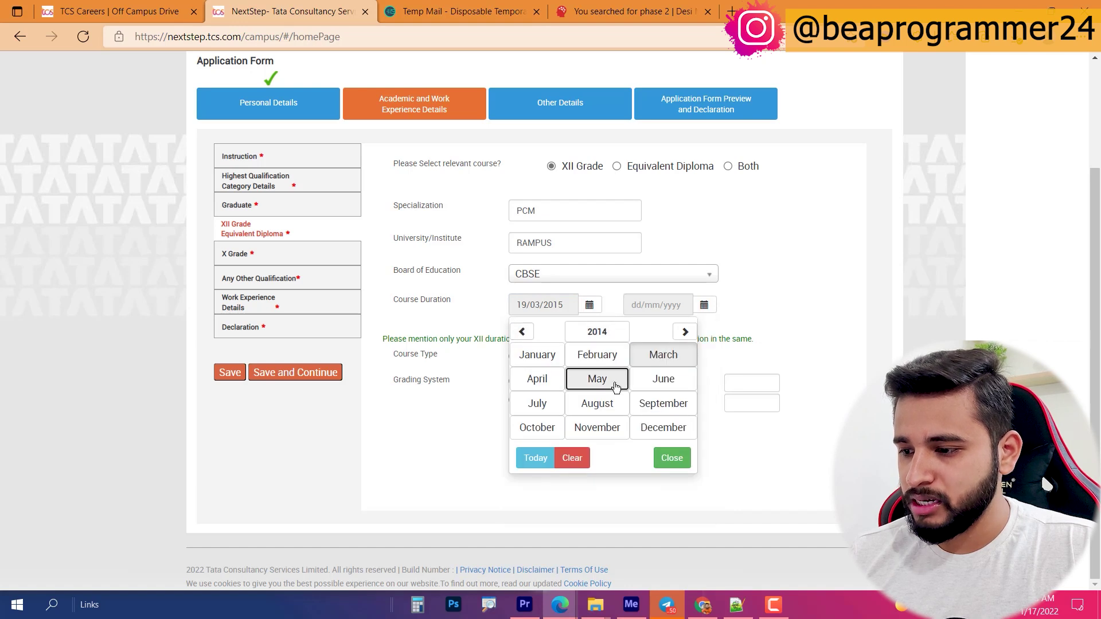
click(597, 378)
click(592, 386)
Step: Set the XII Grade course end date to 10/06/2015
click(704, 306)
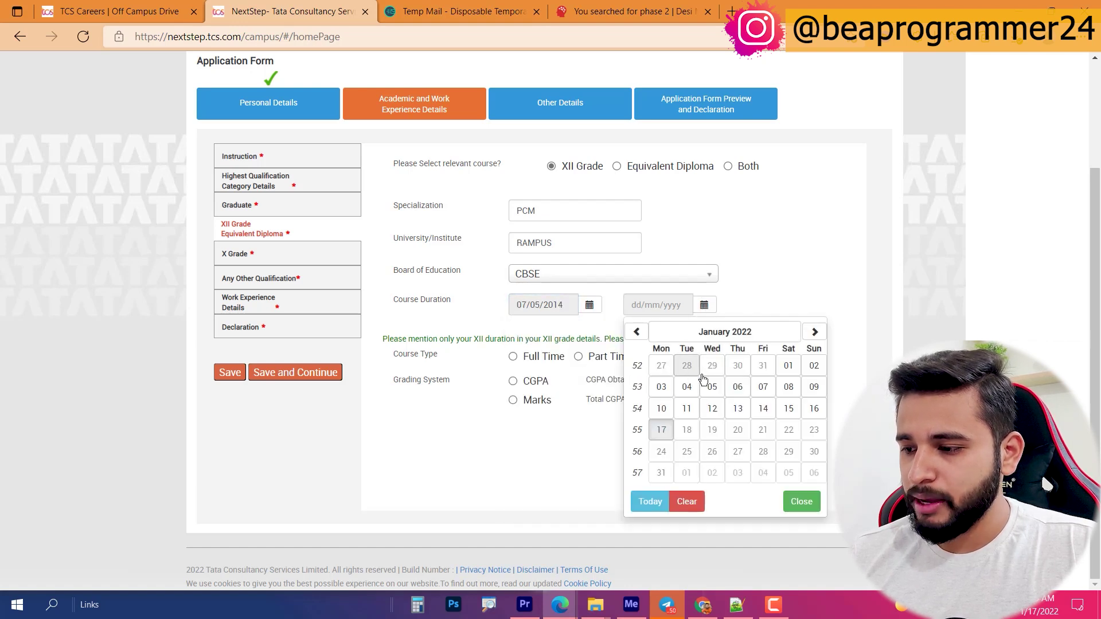
click(634, 332)
click(635, 332)
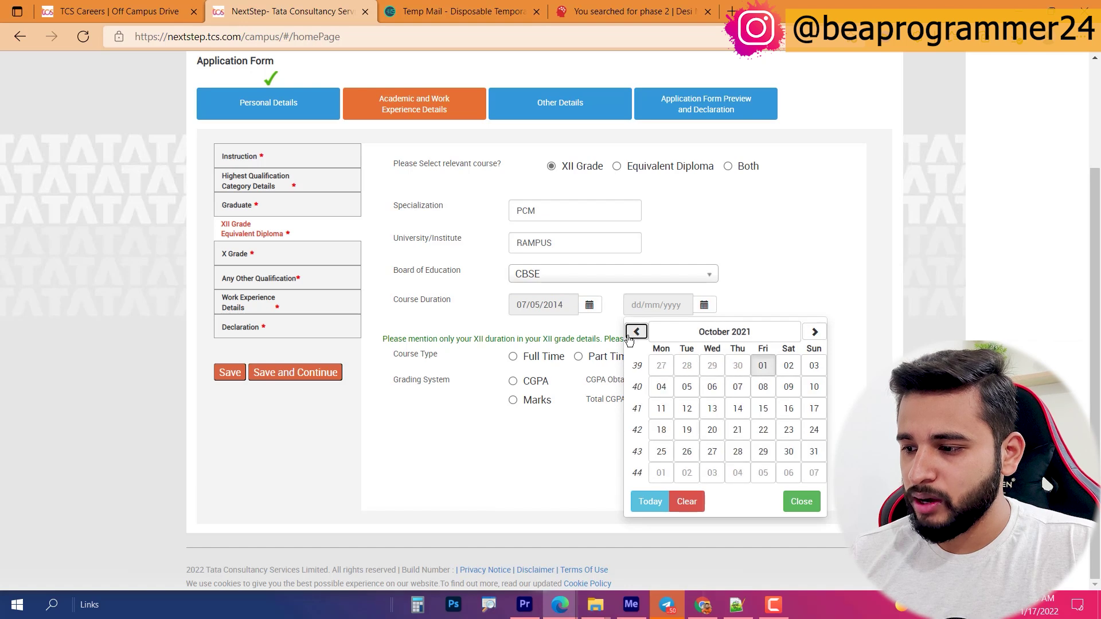
click(635, 333)
click(635, 333)
click(725, 331)
click(635, 333)
click(635, 333)
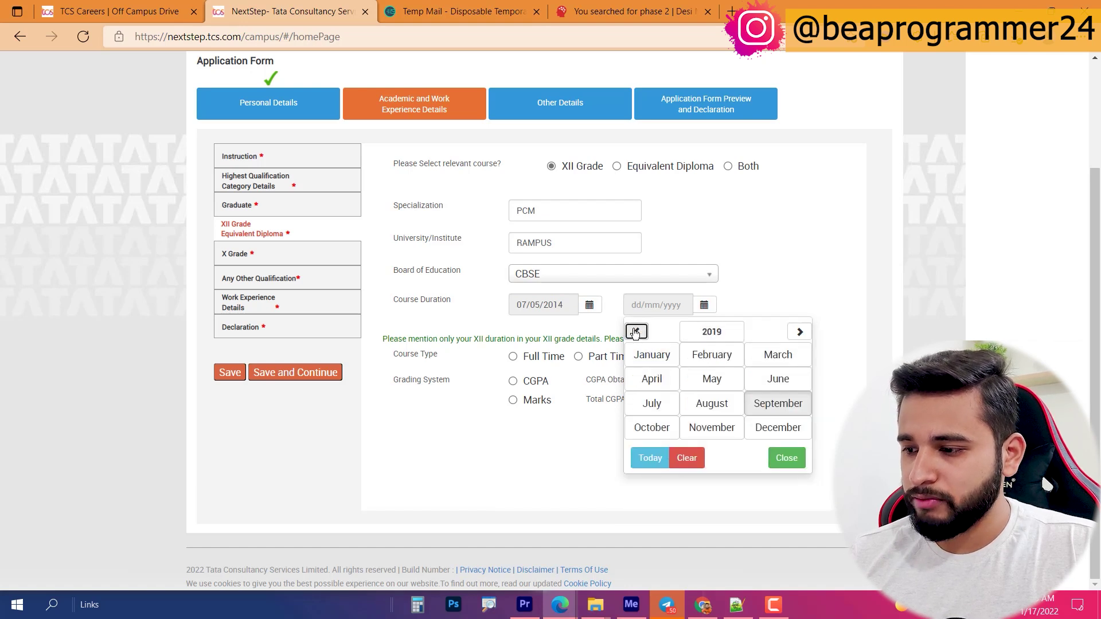
click(773, 382)
click(711, 387)
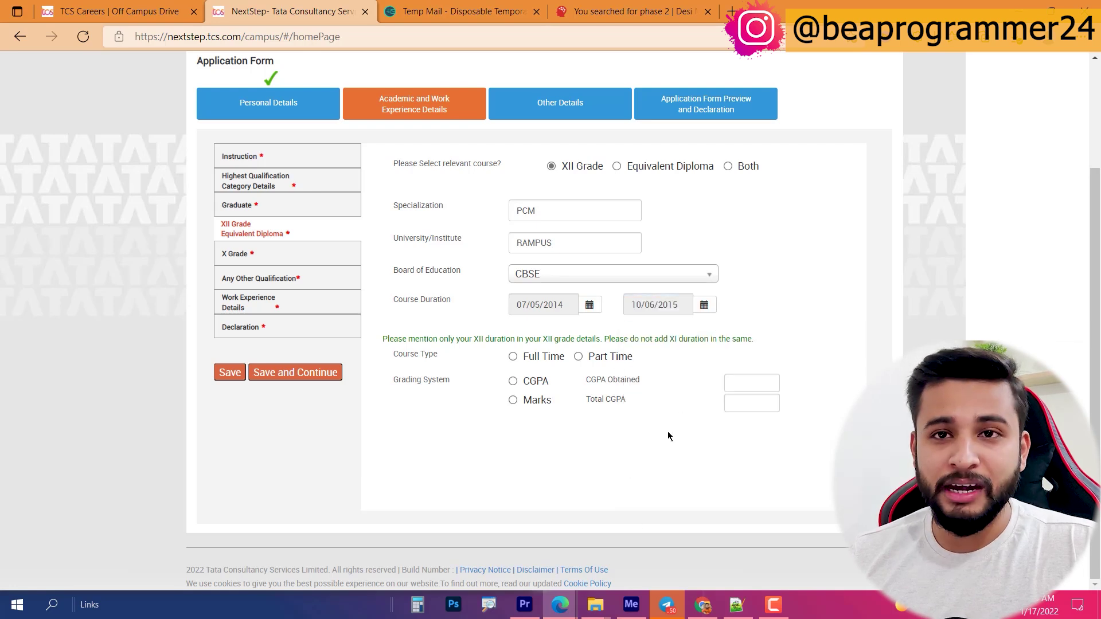
Step: Mark XII Grade as Full Time with 455 of 600 marks, then save and continue
click(525, 357)
click(537, 380)
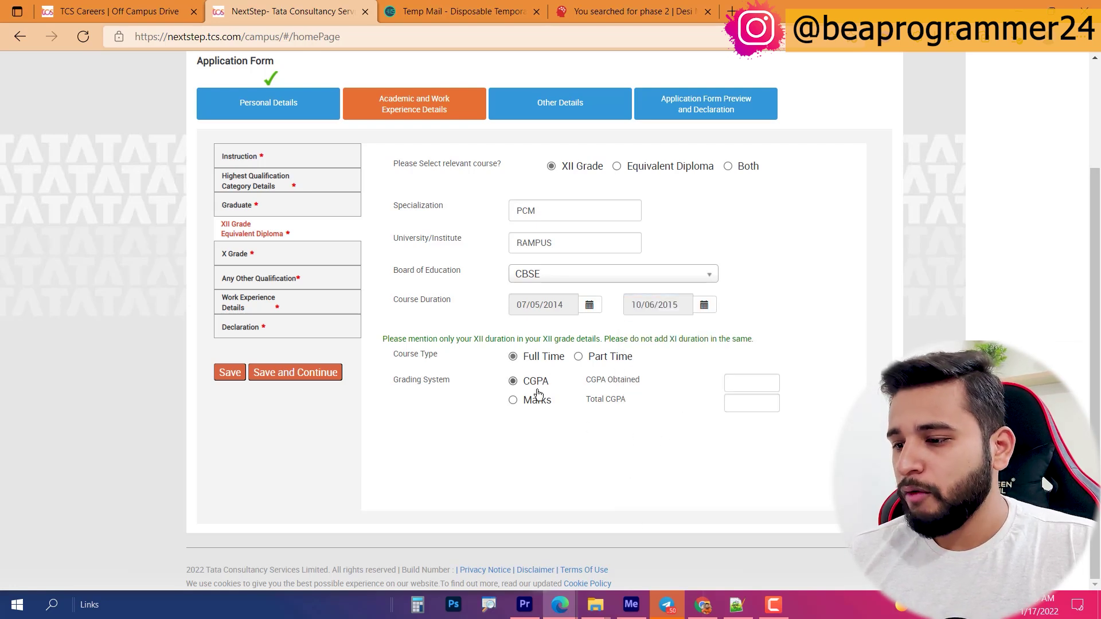
click(528, 406)
key(Tab)
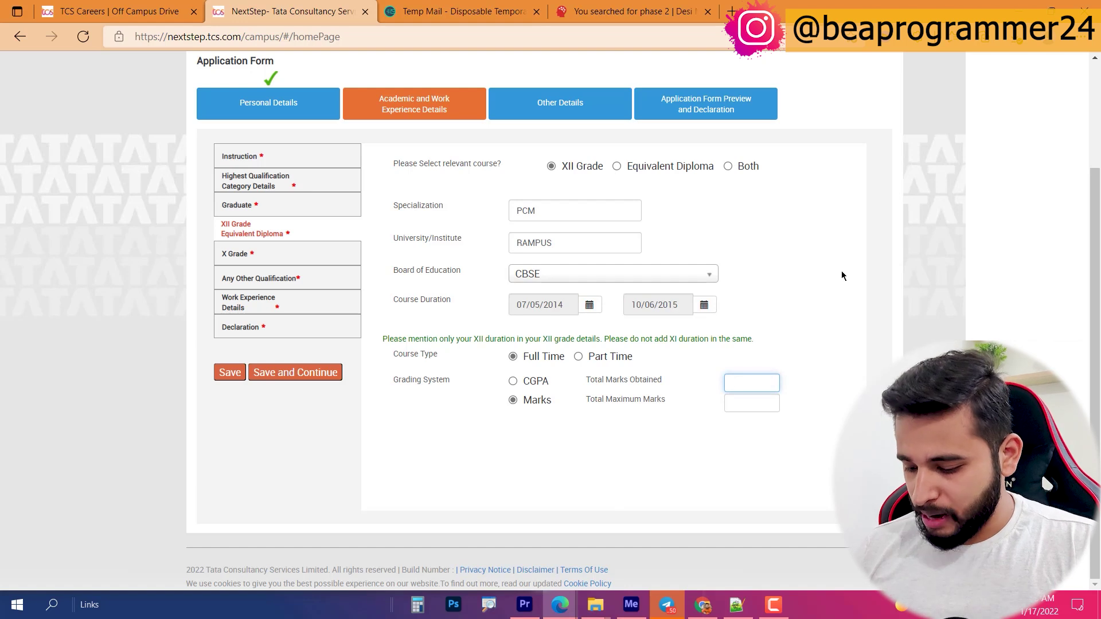
text(455)
key(Tab)
text(600)
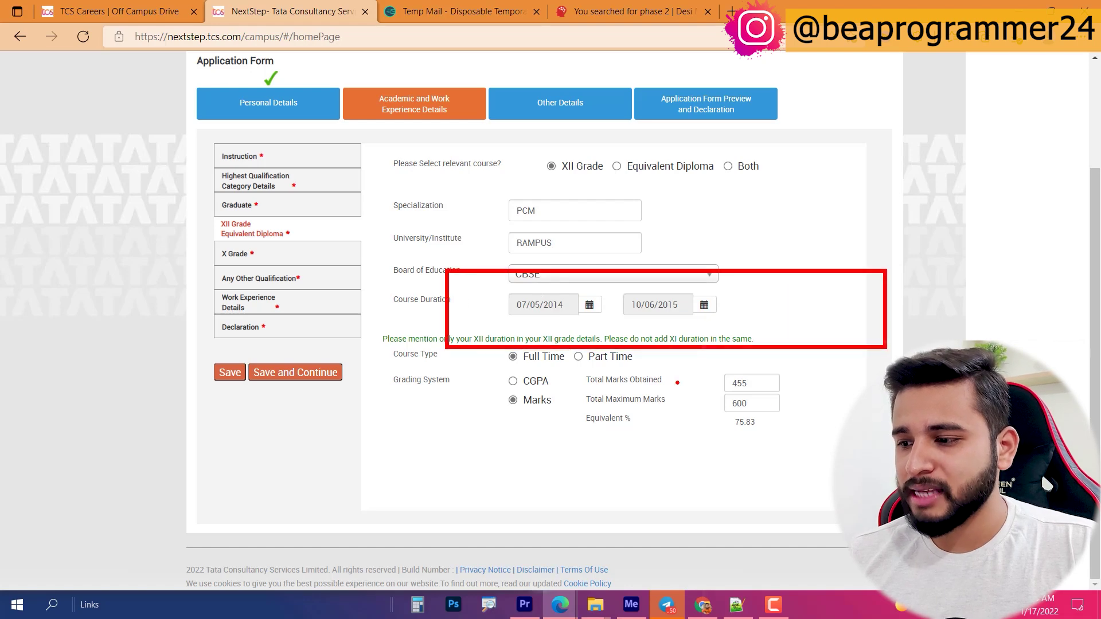
click(298, 376)
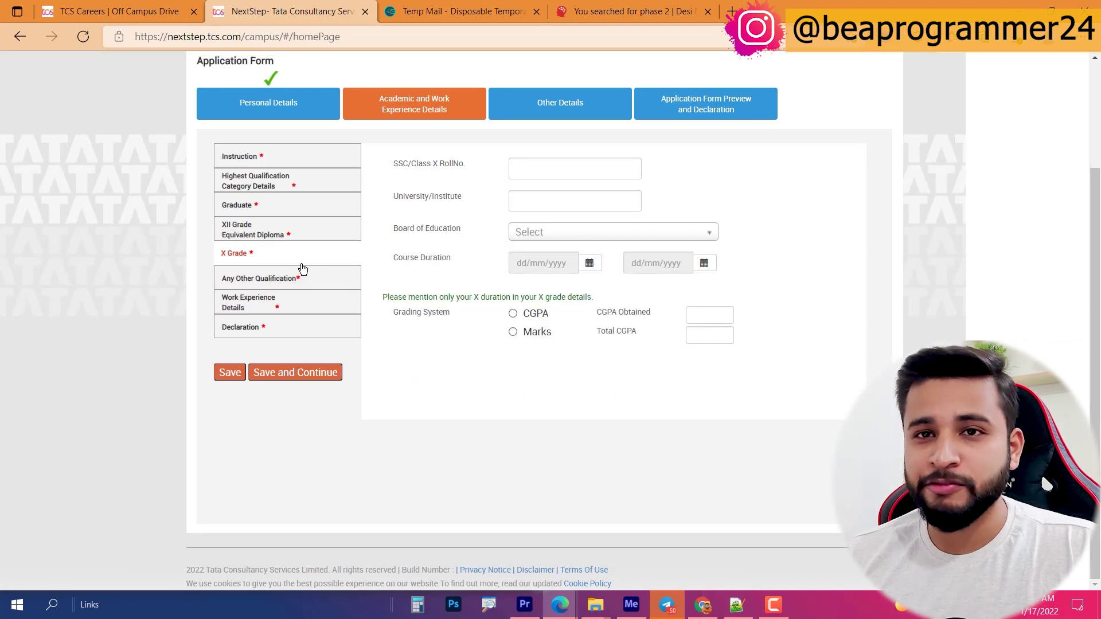
Step: Enter the Class X roll number and institute LFS, and choose ICSE as the board
click(562, 168)
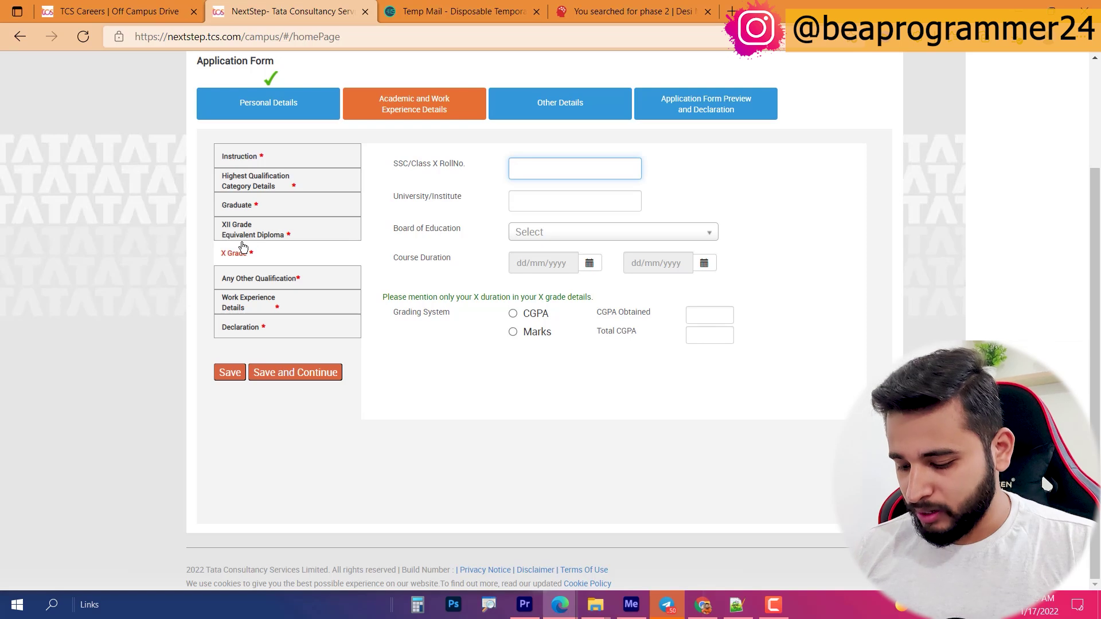
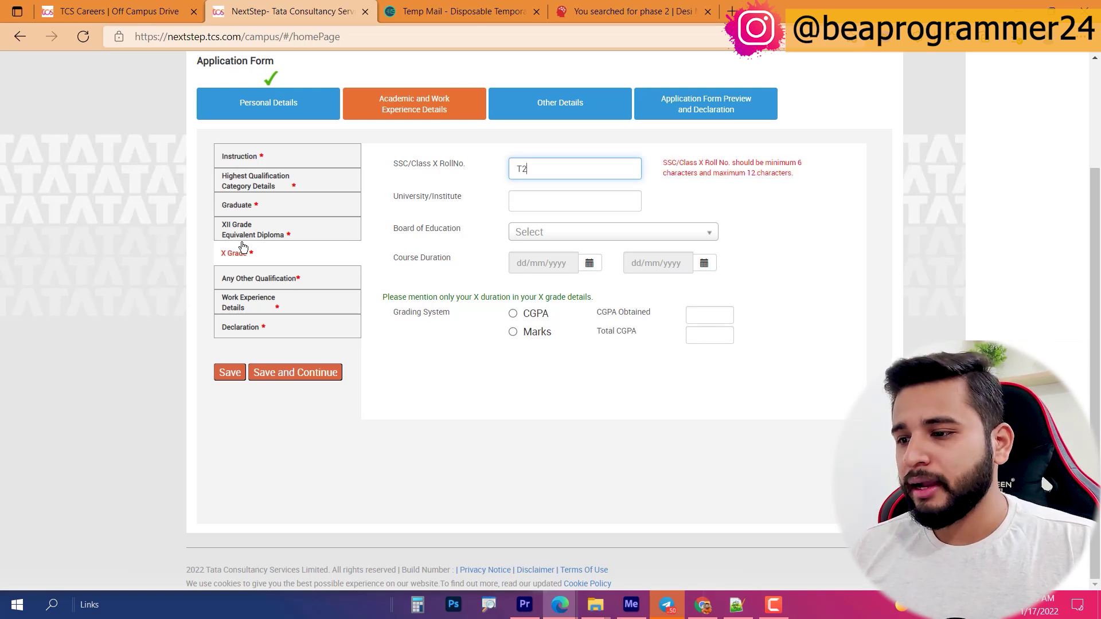
click(539, 196)
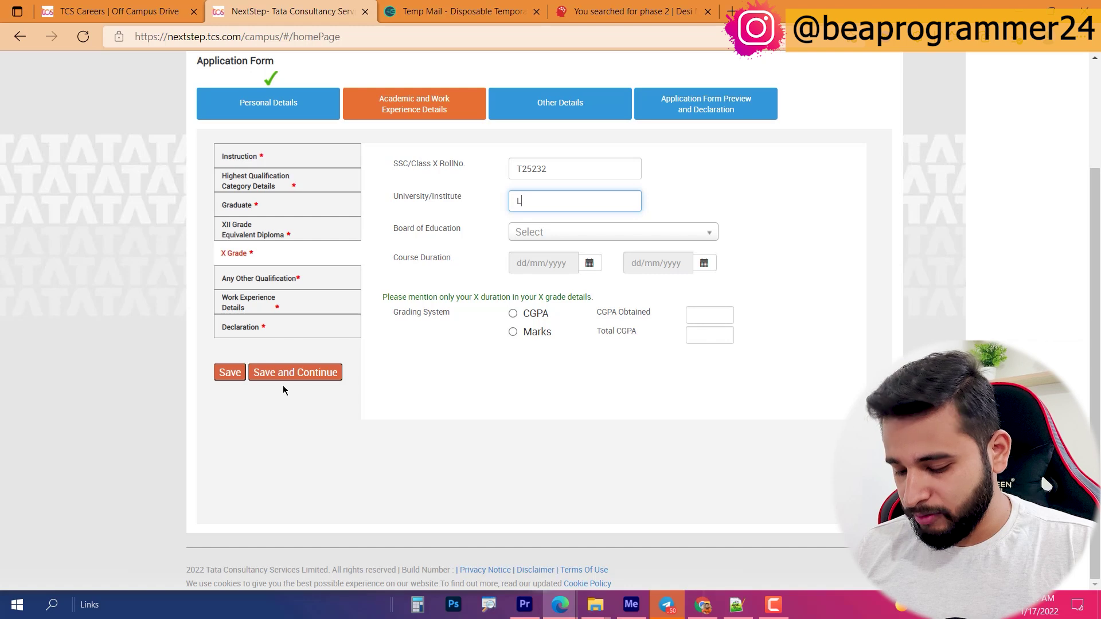
click(536, 234)
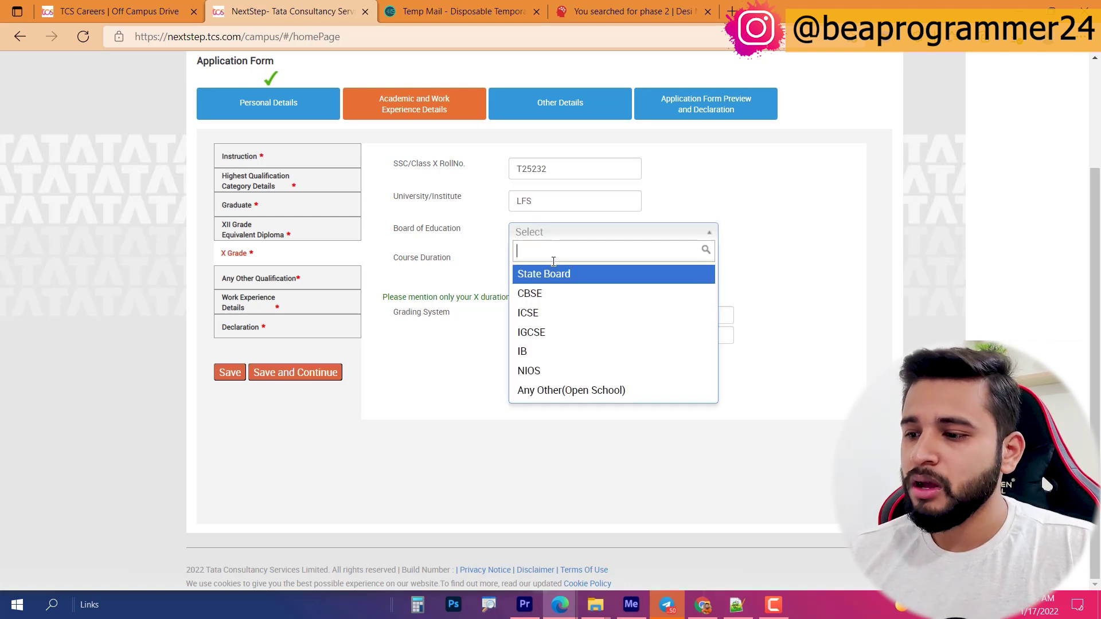
click(554, 313)
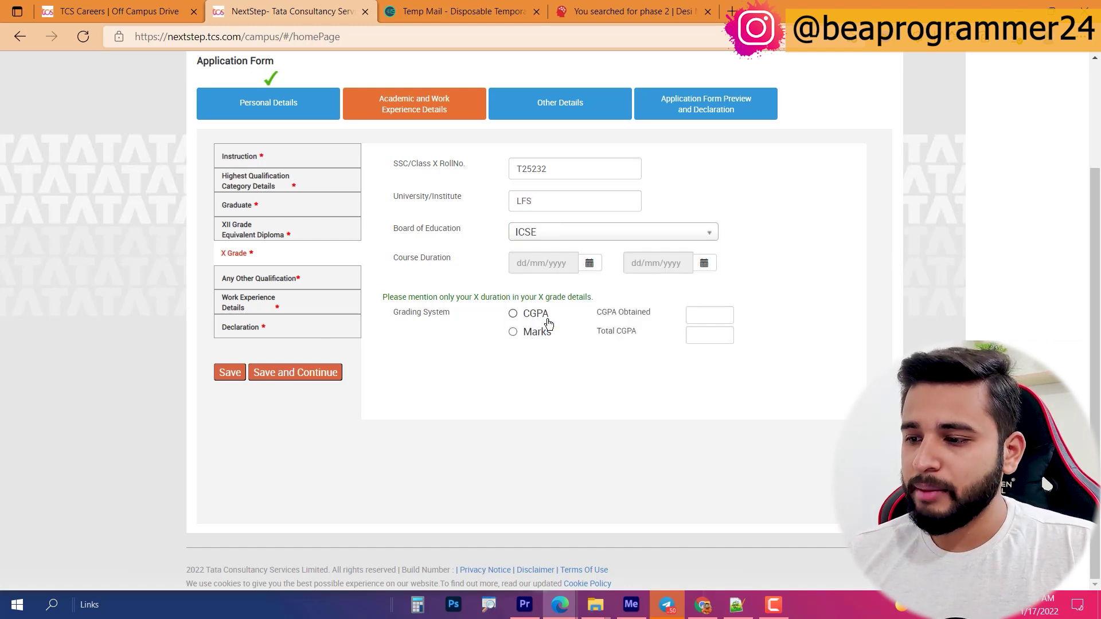
Step: Set the Class X course start date to 08/06/2012
click(591, 264)
click(522, 290)
click(522, 289)
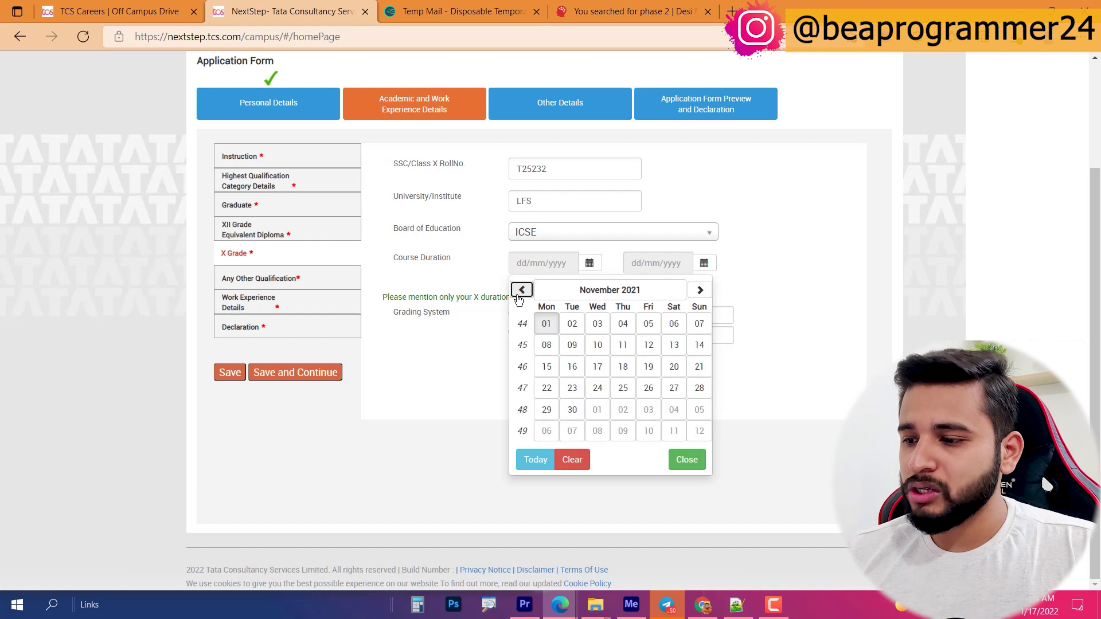
click(546, 289)
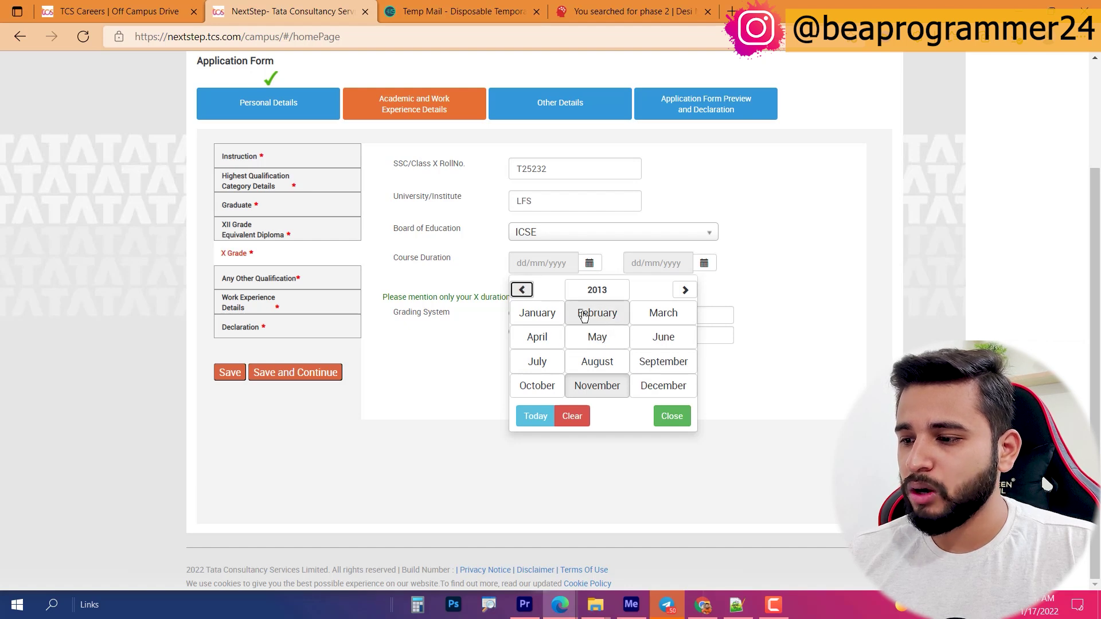
click(522, 290)
click(663, 337)
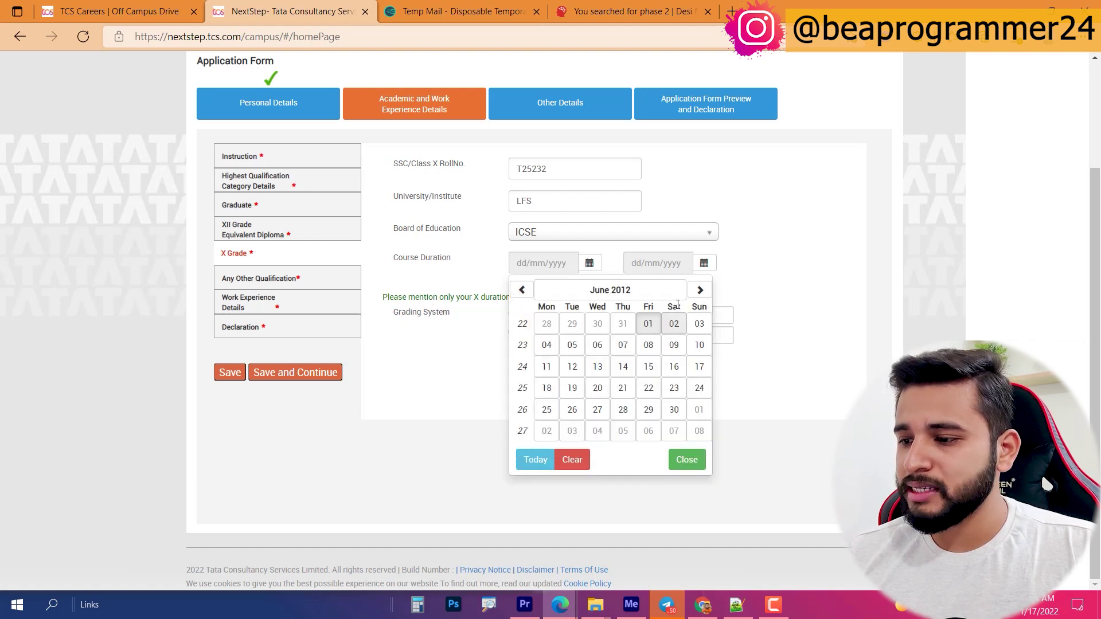
click(648, 345)
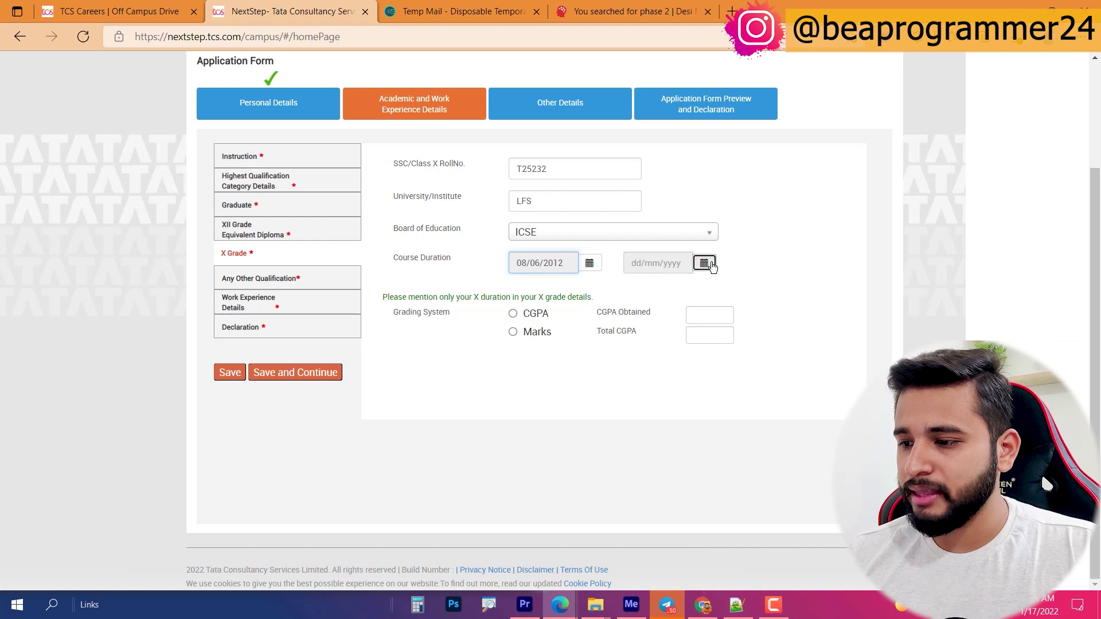
Step: Set the Class X course end date to 05/06/2013
click(704, 263)
click(728, 291)
click(636, 290)
click(637, 290)
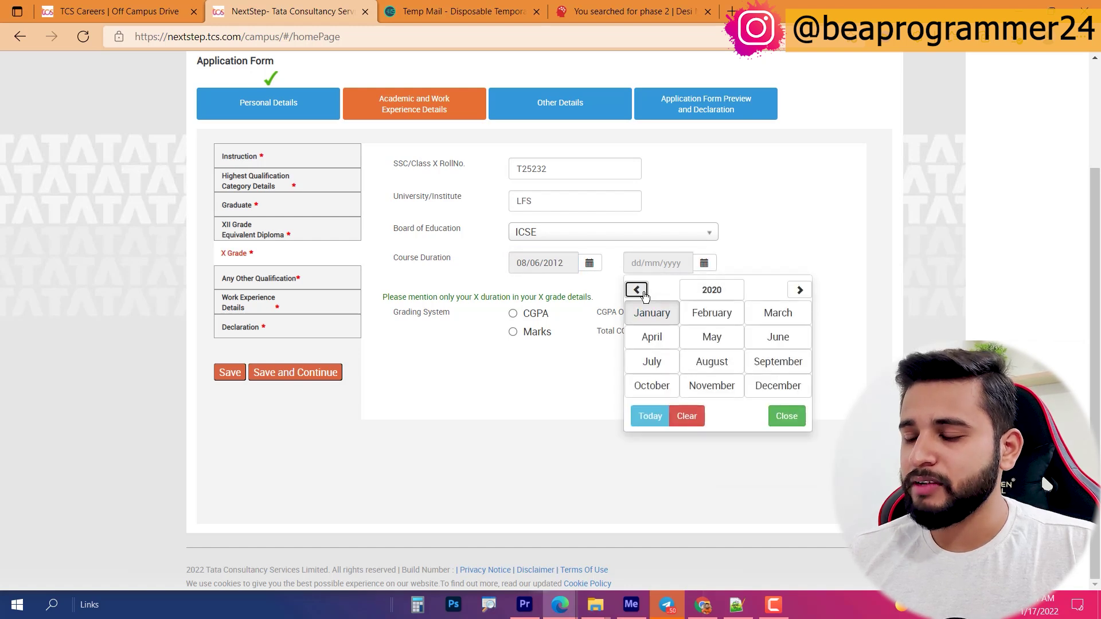
click(643, 294)
click(643, 294)
click(644, 295)
click(643, 295)
click(643, 293)
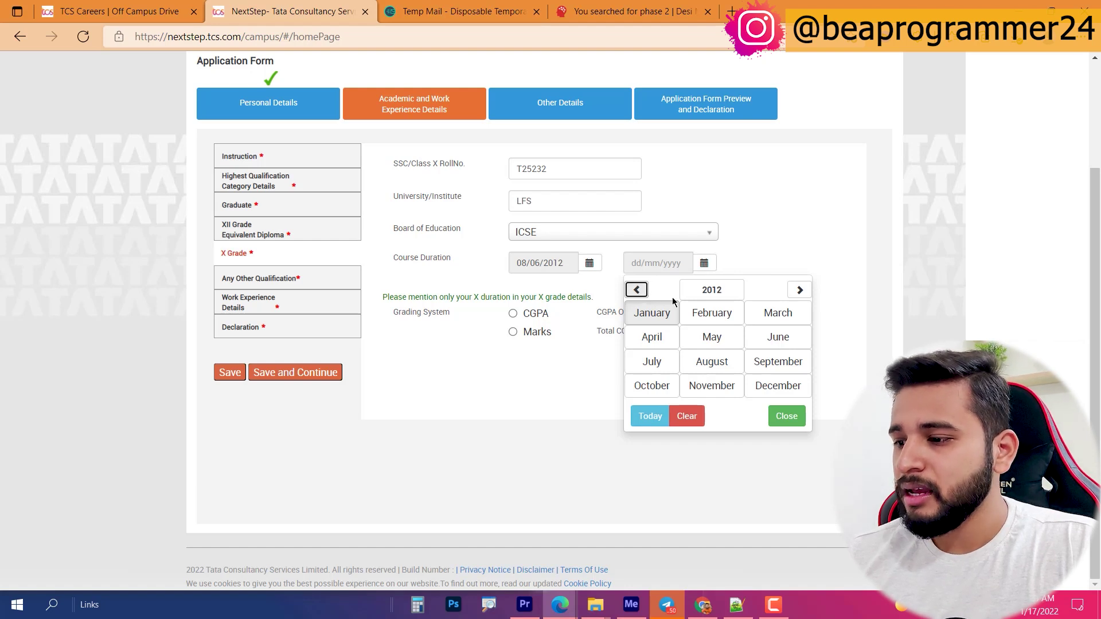
click(800, 289)
click(778, 337)
click(725, 343)
Step: Grade Class X by marks and record 355 out of 500 (71%)
click(535, 332)
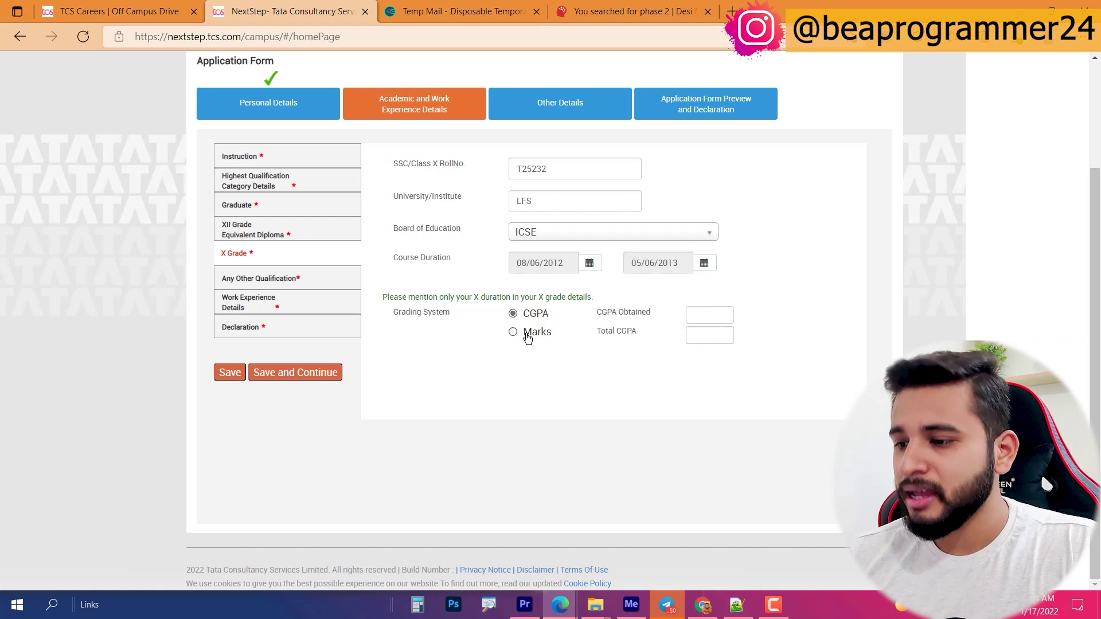
click(727, 316)
text(400)
key(Tab)
text(500)
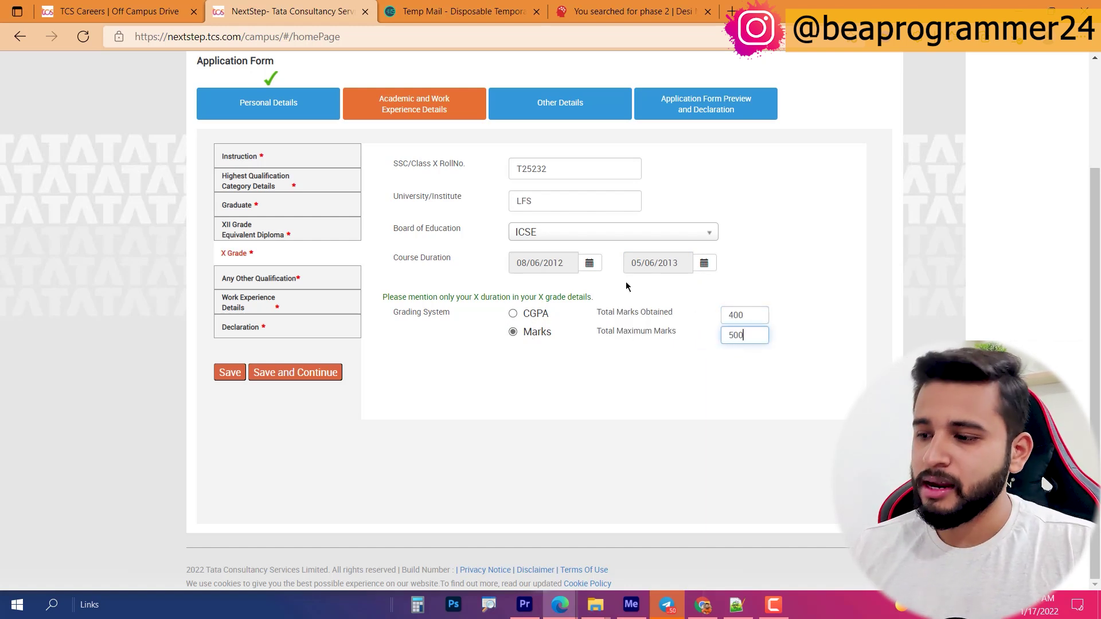
click(752, 347)
double_click(749, 321)
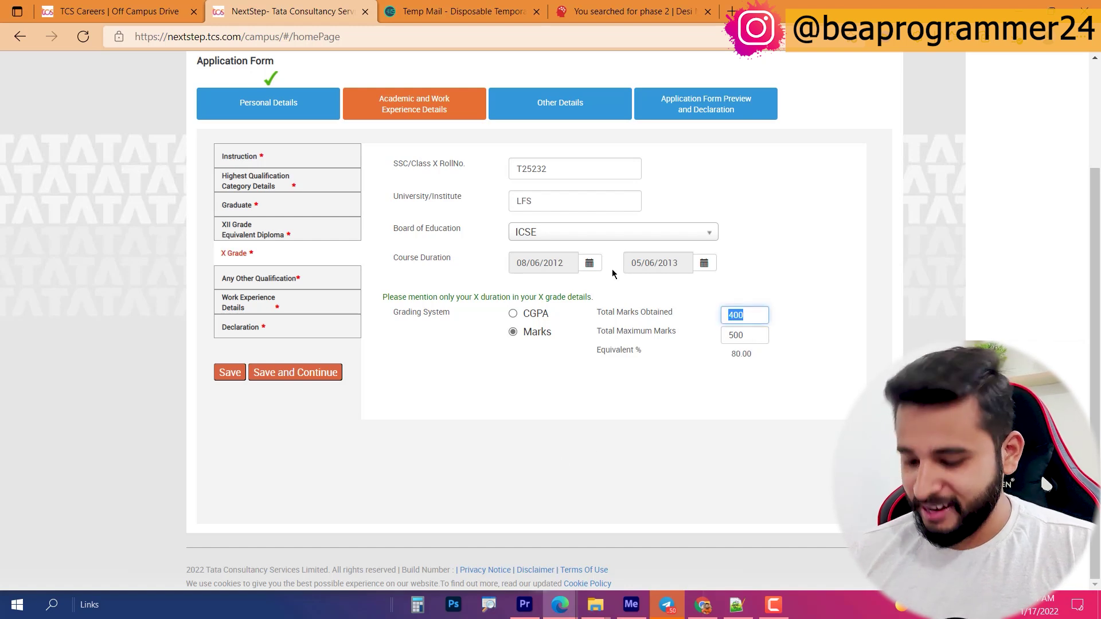
text(355)
click(578, 436)
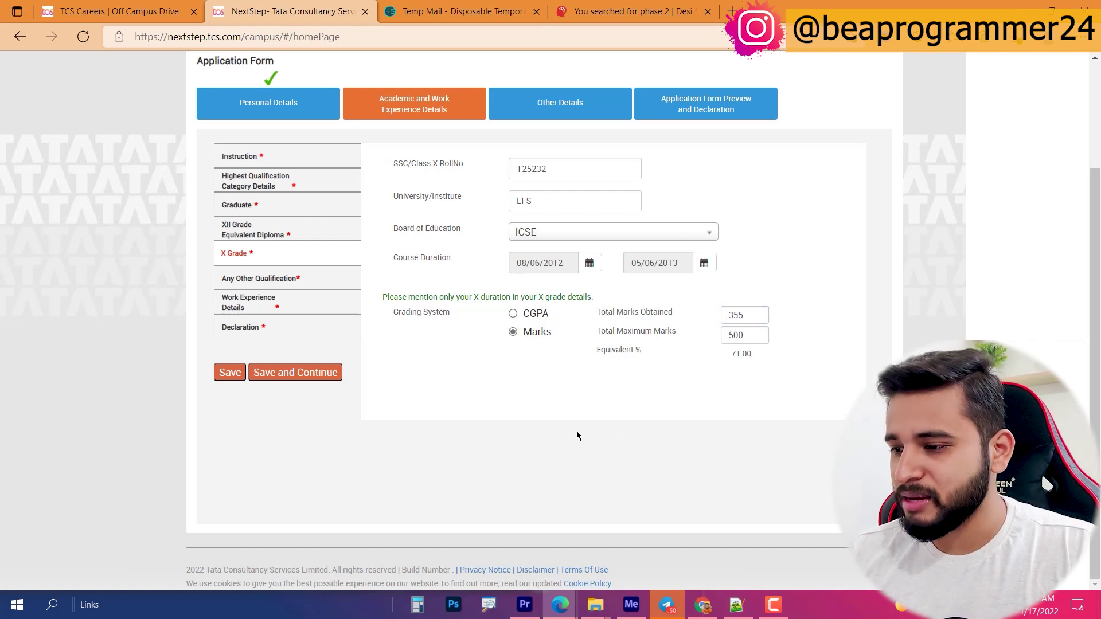
key(ctrl+a)
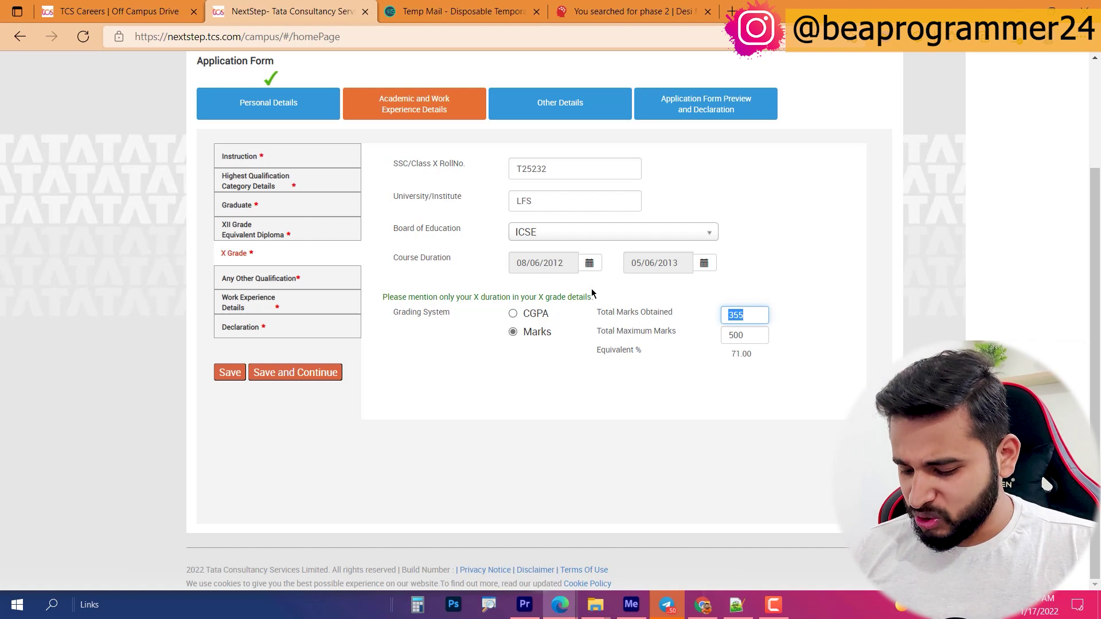
click(593, 366)
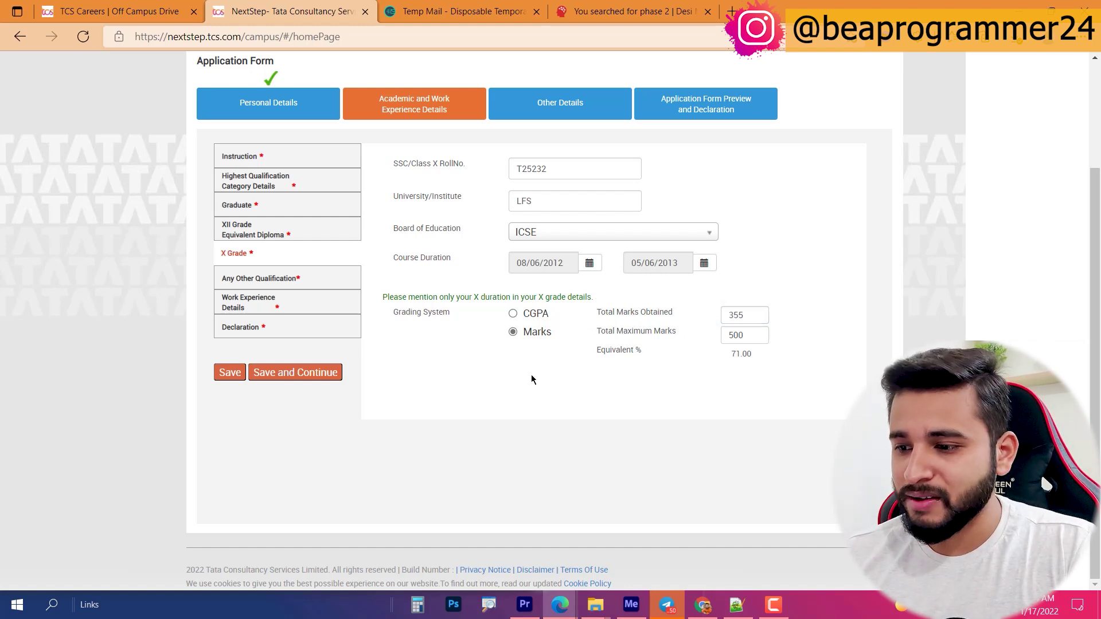
Step: Save X Grade, keep No for other courses and answer No to work experience
click(296, 374)
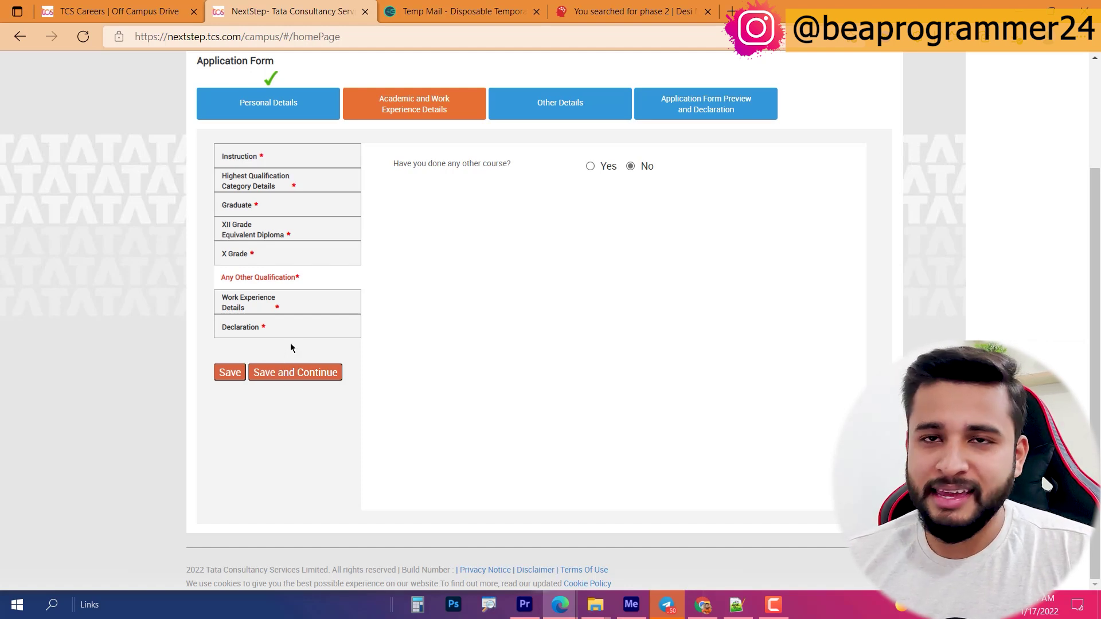
click(292, 377)
click(671, 185)
click(296, 373)
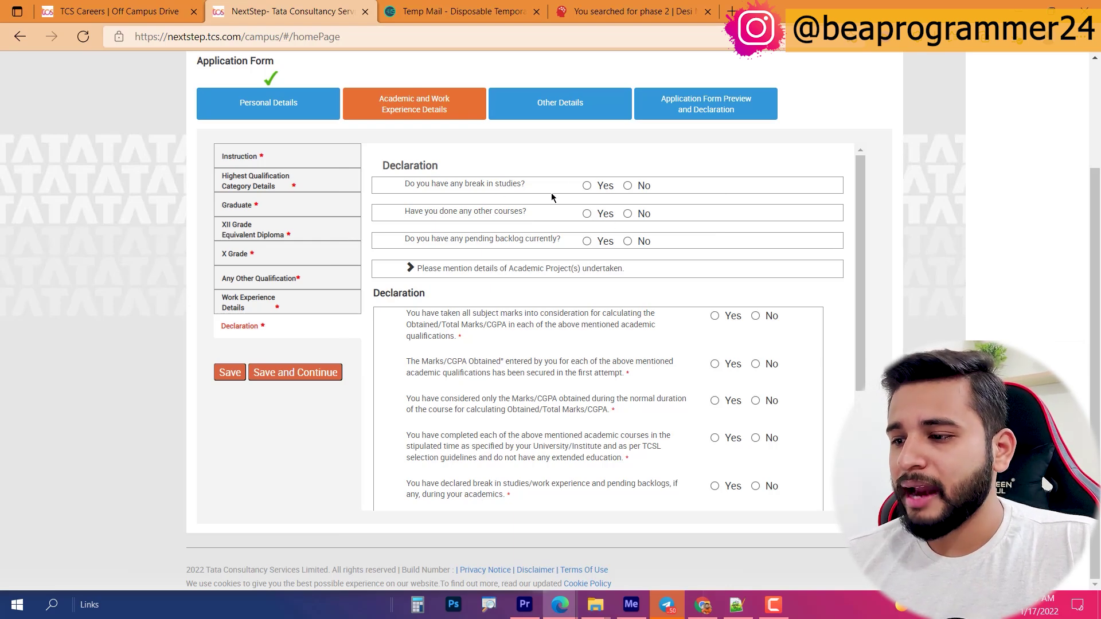
Step: Declare a study break with reason 'Due to preparation JEE' and answer No to other courses
click(588, 185)
click(613, 213)
text(Due to prepration JEE)
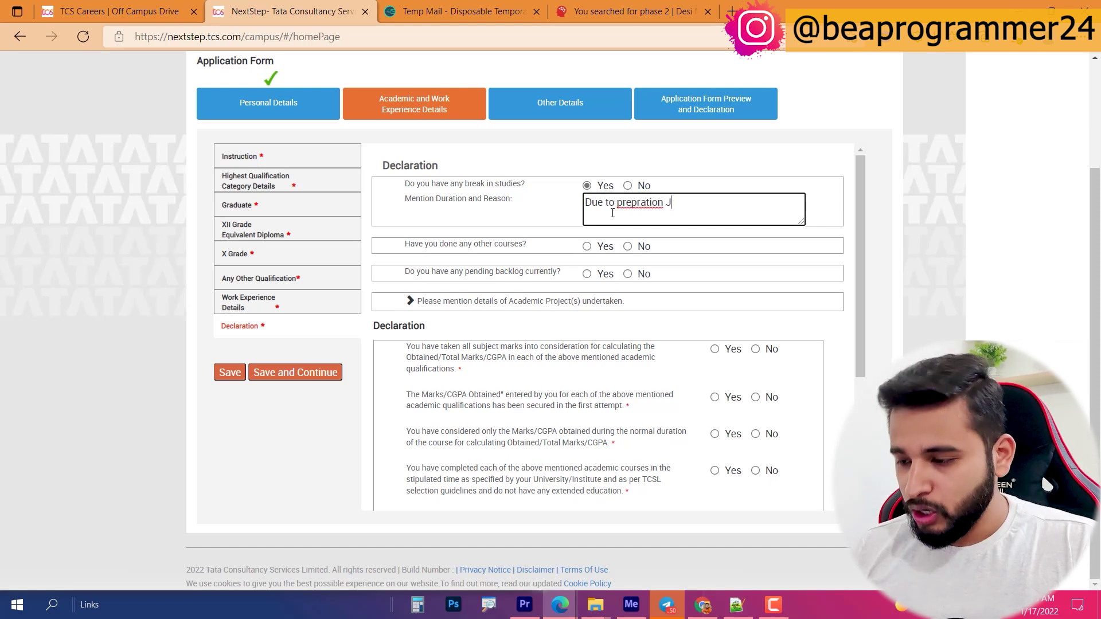
right_click(628, 209)
click(653, 220)
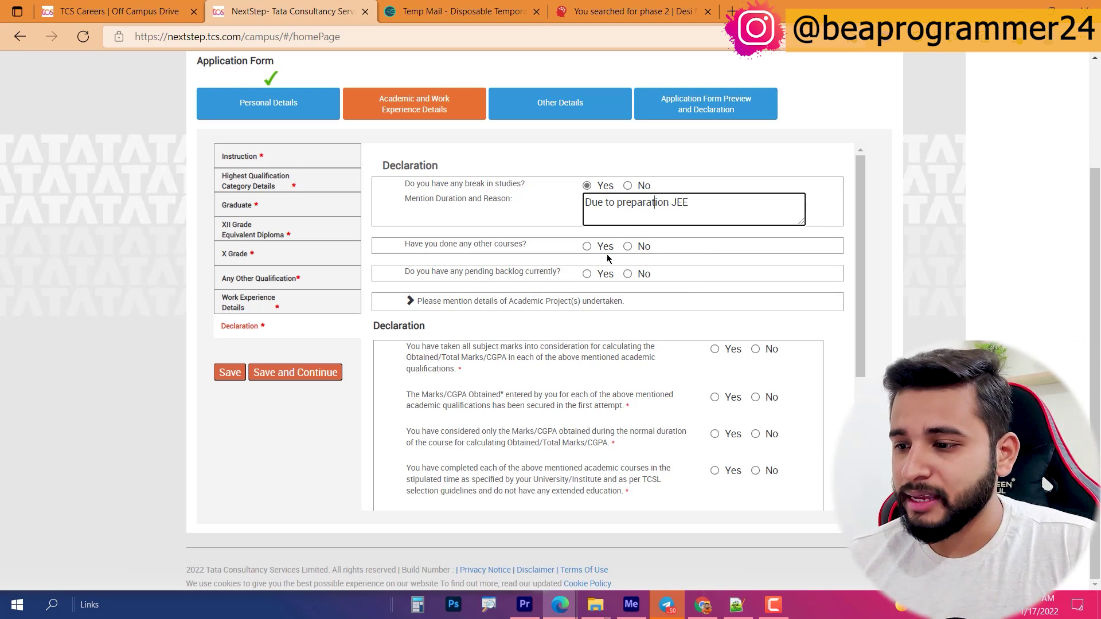
click(627, 247)
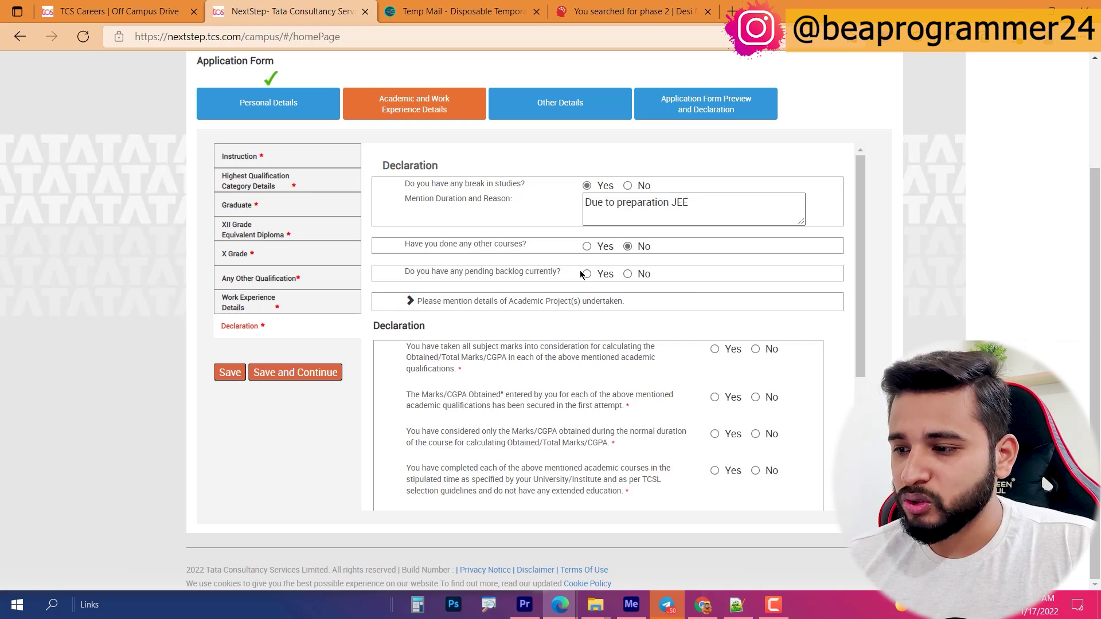
Step: Answer Yes to the first four declaration statements
scroll(488, 278, down, 3)
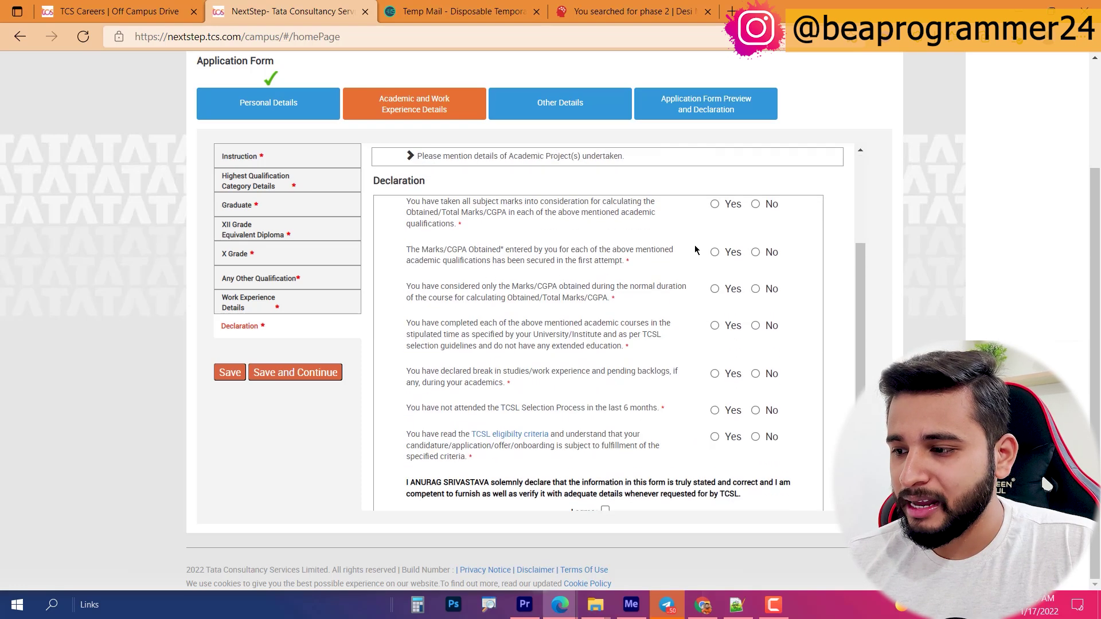
click(733, 208)
click(729, 253)
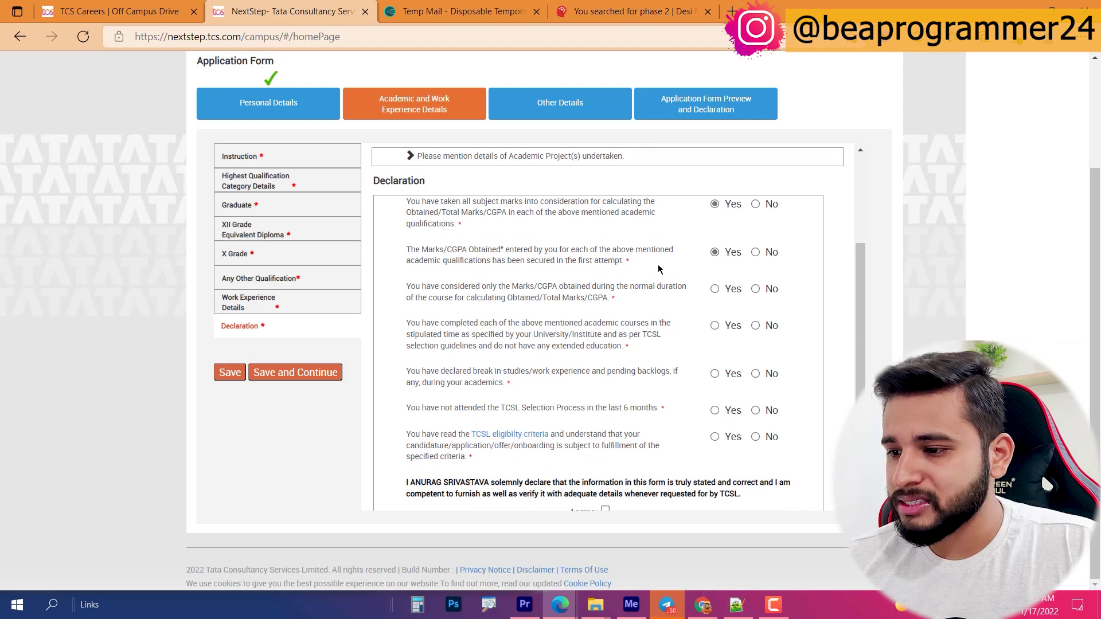
mouse_move(415, 201)
mouse_down()
mouse_move(516, 213)
mouse_move(406, 199)
mouse_up()
click(450, 230)
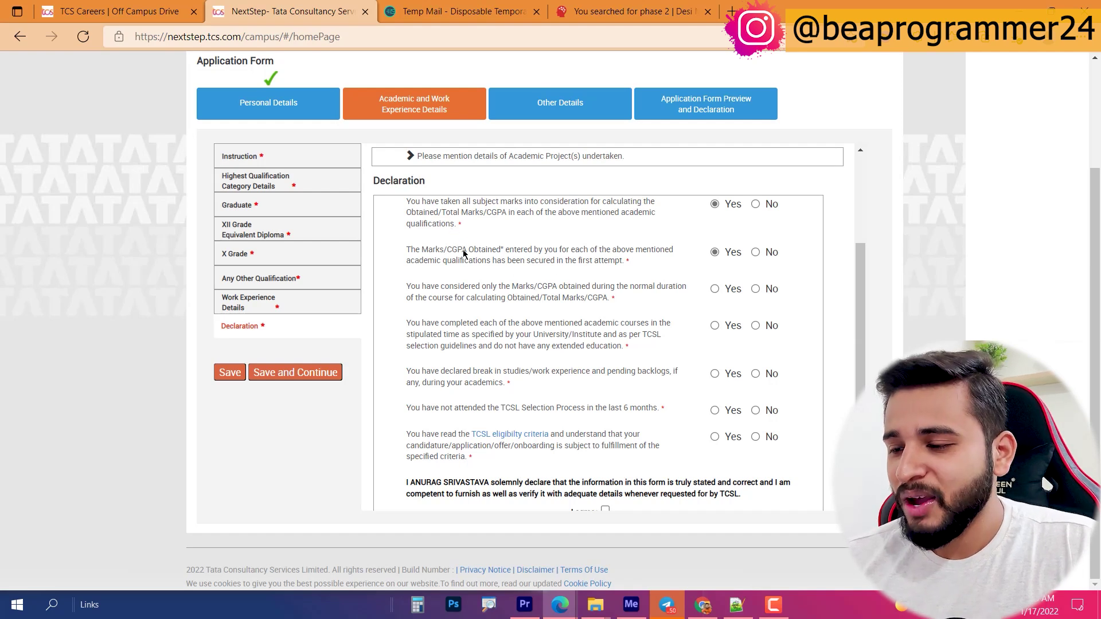
drag(422, 252, 550, 262)
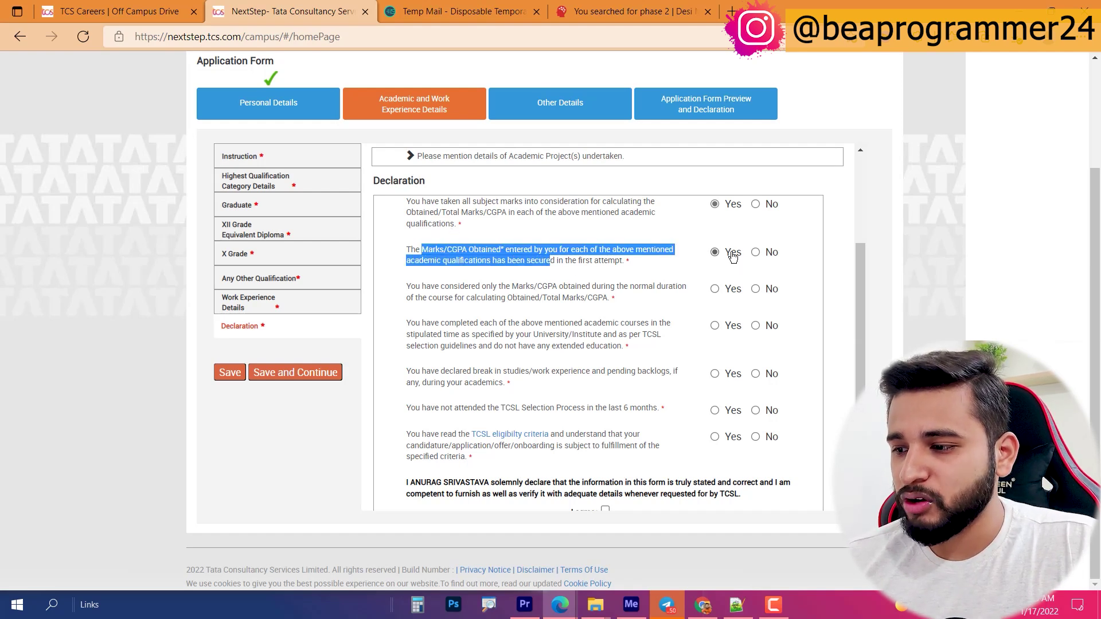
click(732, 256)
drag(415, 287, 645, 298)
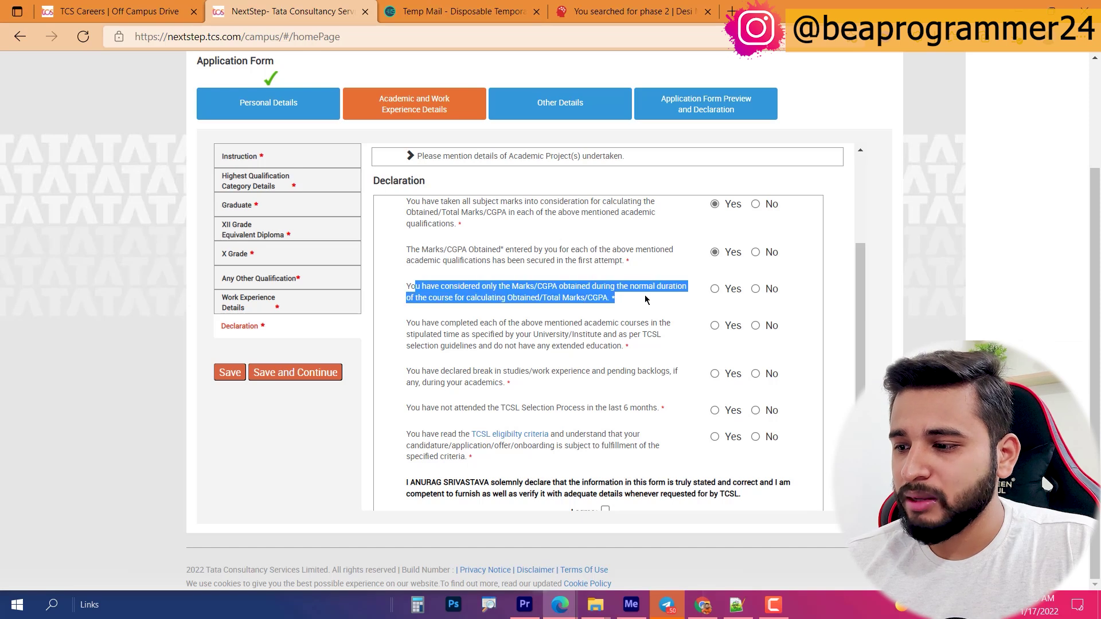
click(728, 289)
drag(410, 325, 618, 337)
click(715, 326)
Step: Answer Yes to break-in-studies and eligibility statements, and No to the recent TCSL Selection Process
click(670, 372)
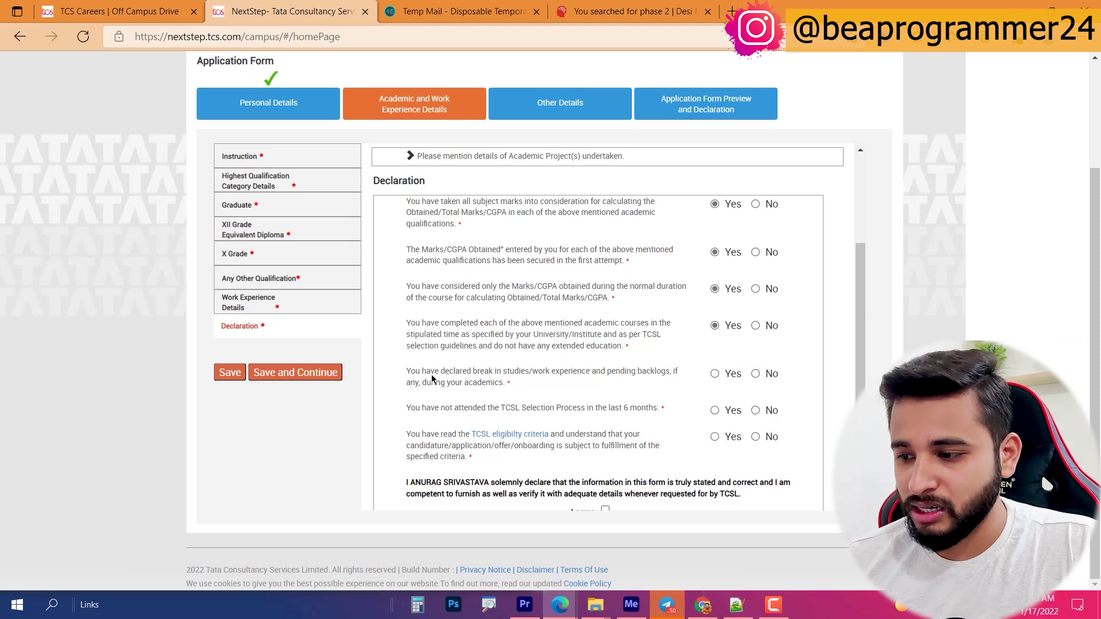
drag(408, 371, 472, 373)
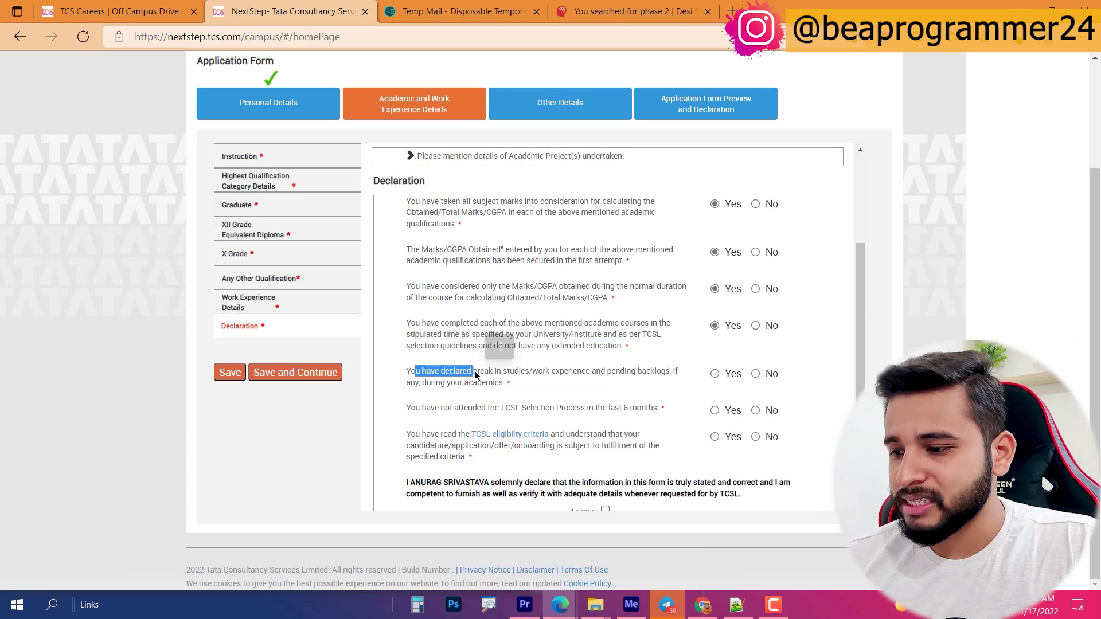
click(715, 374)
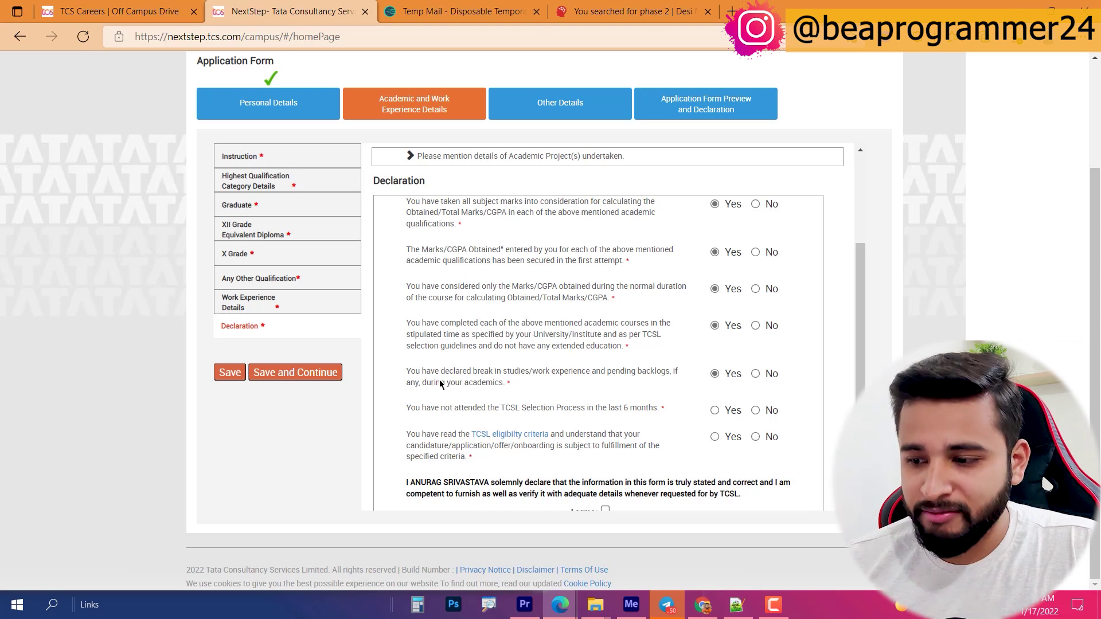
drag(463, 412, 548, 409)
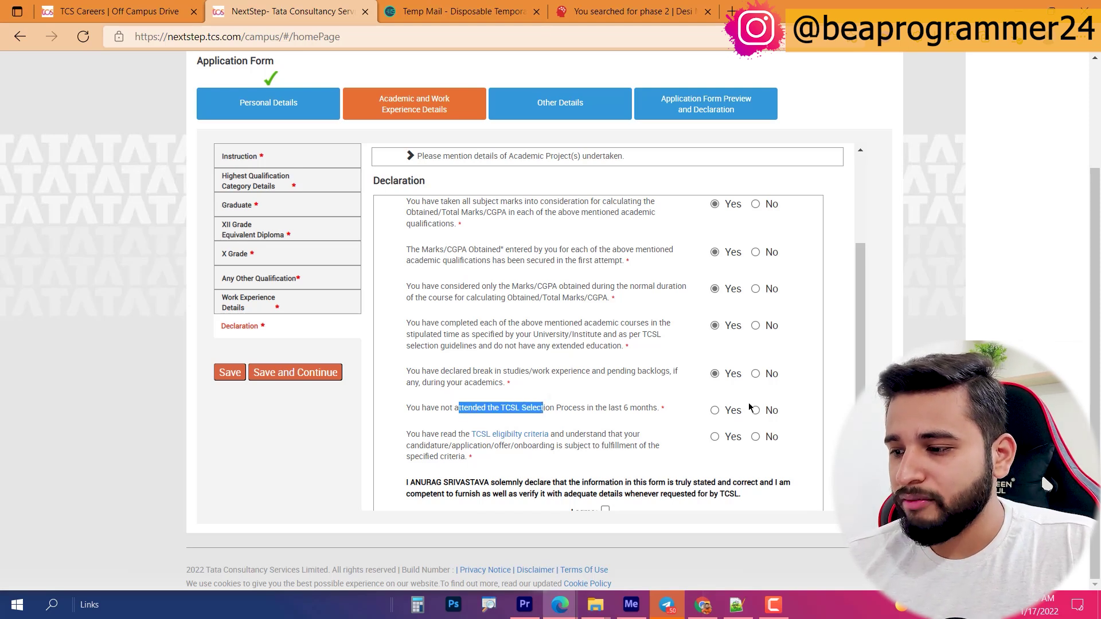
click(756, 410)
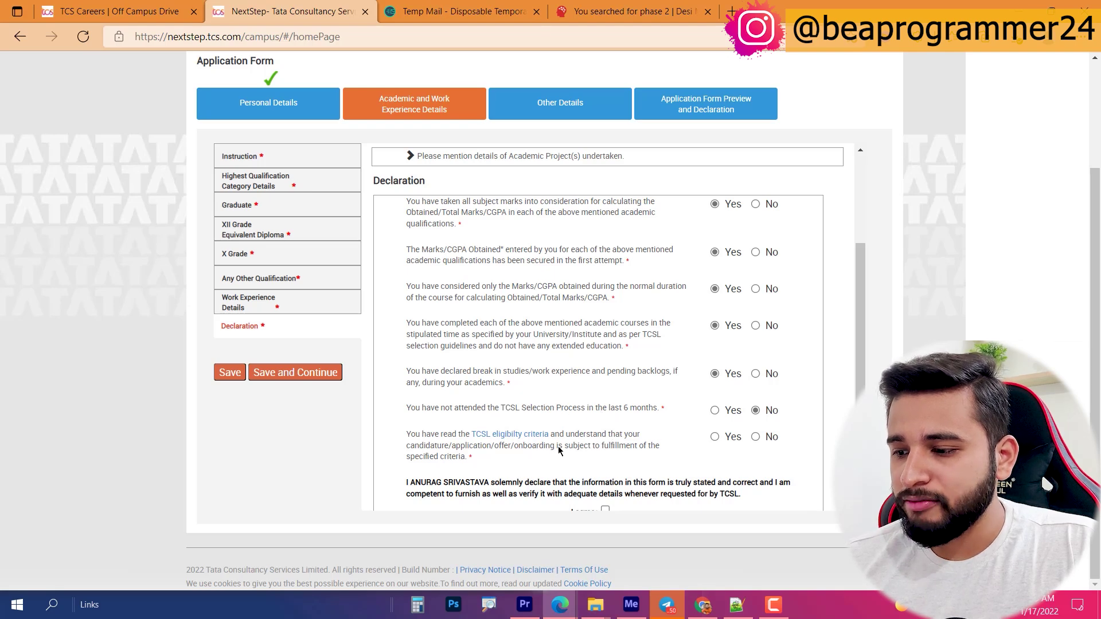
click(715, 437)
scroll(598, 413, down, 1)
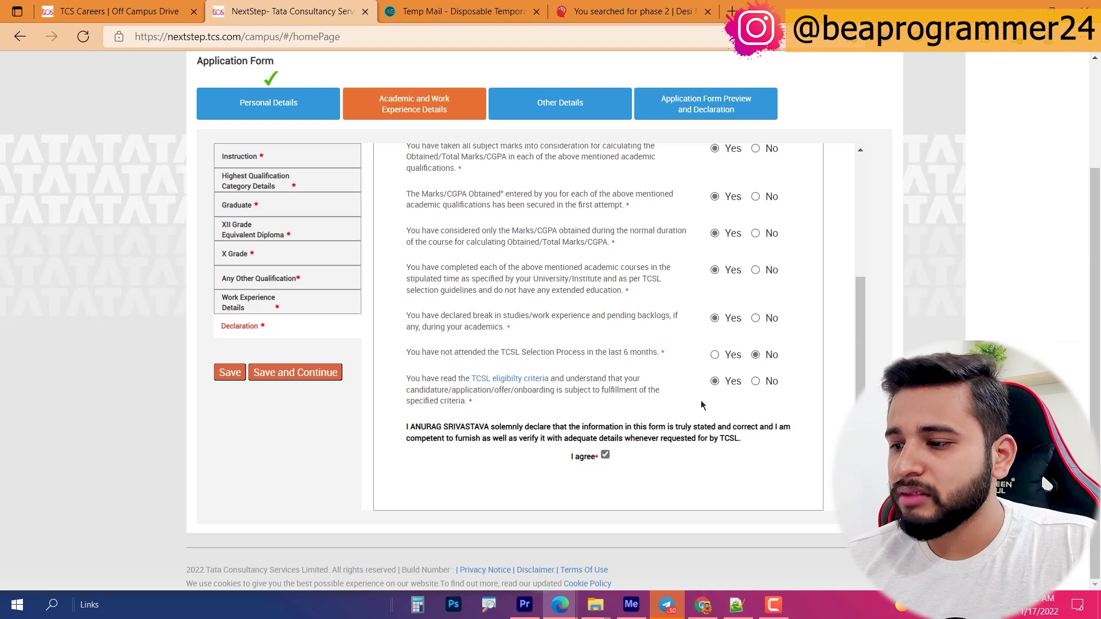
drag(416, 315, 599, 325)
click(528, 324)
drag(519, 330, 440, 327)
click(479, 320)
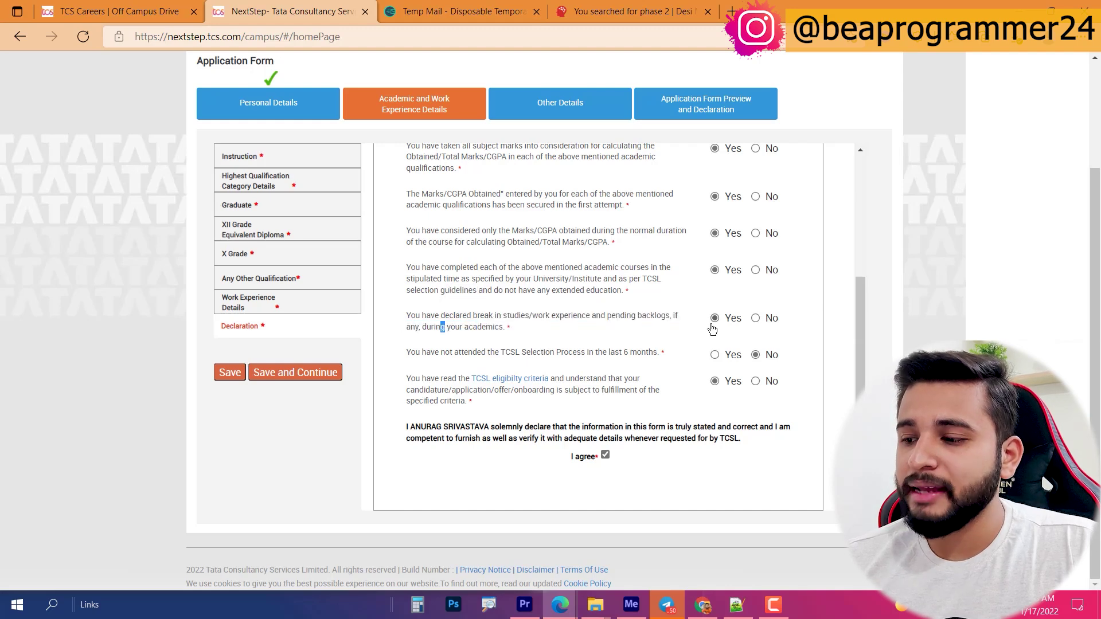
Step: Set nationality to India and add English as a language with speak, read and write
click(288, 373)
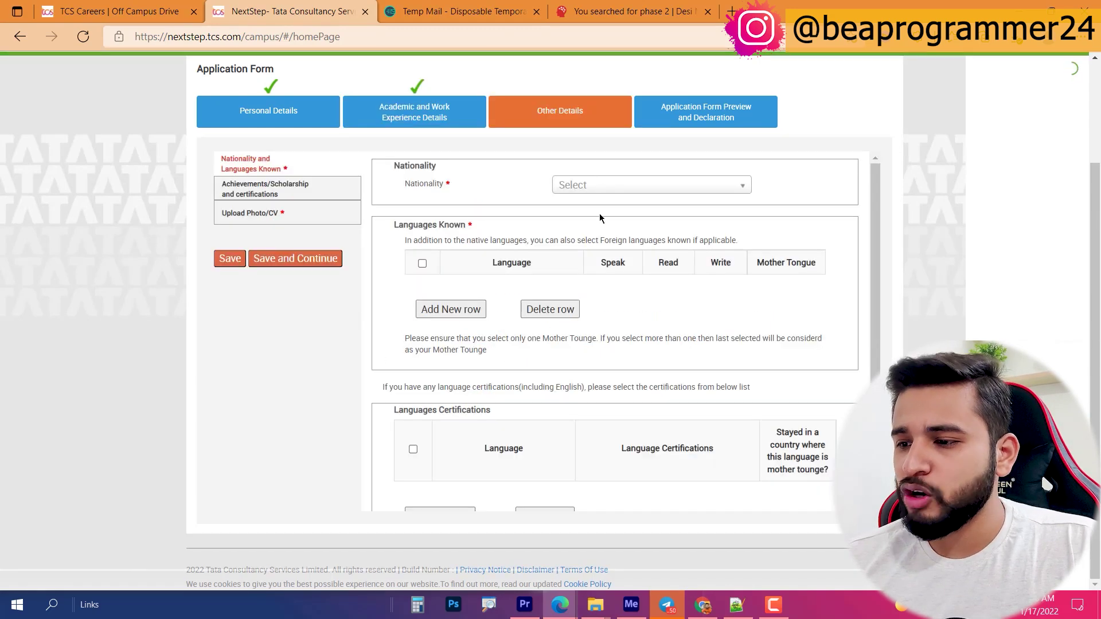
click(592, 187)
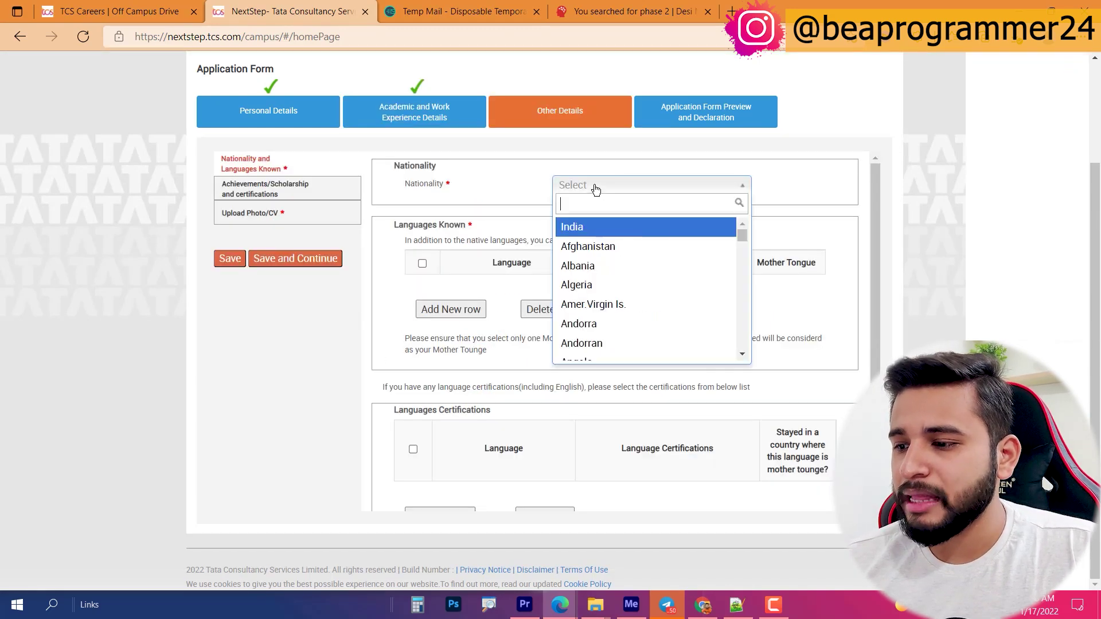
click(572, 227)
click(451, 309)
click(491, 290)
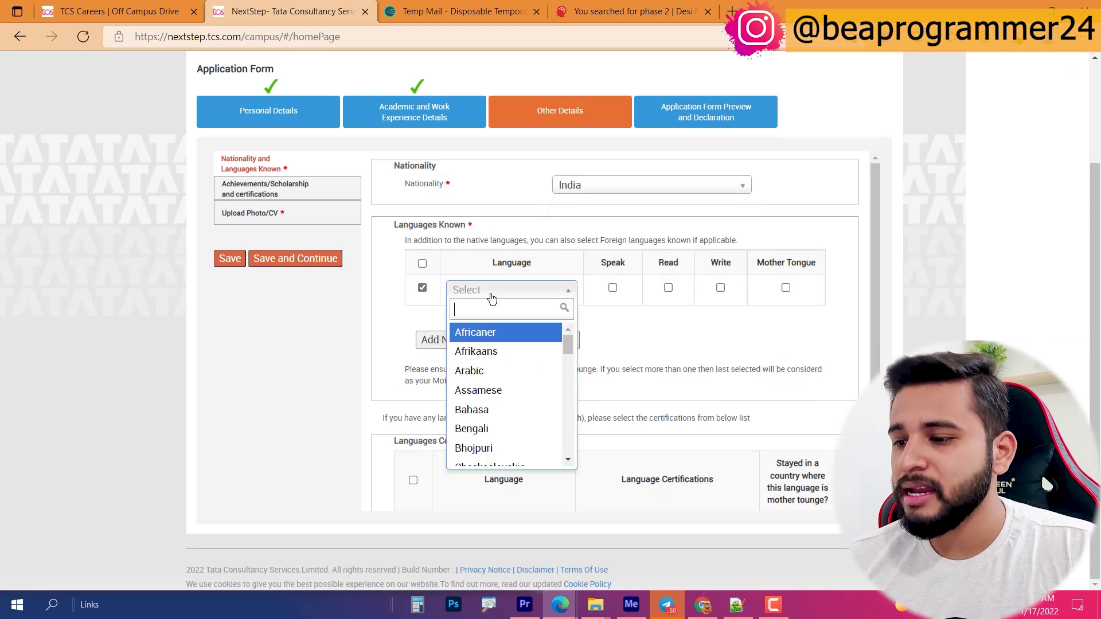
text(engli)
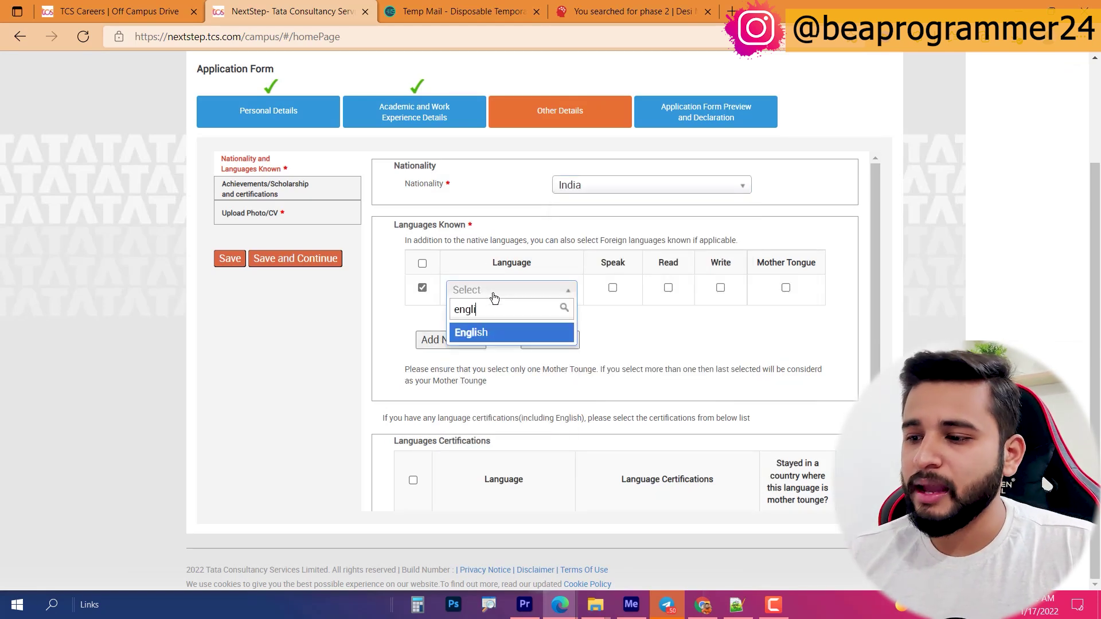
click(472, 335)
click(613, 287)
click(667, 287)
click(720, 287)
Step: Add Hindi as a second language with speak and read, then save the languages
click(481, 339)
click(476, 318)
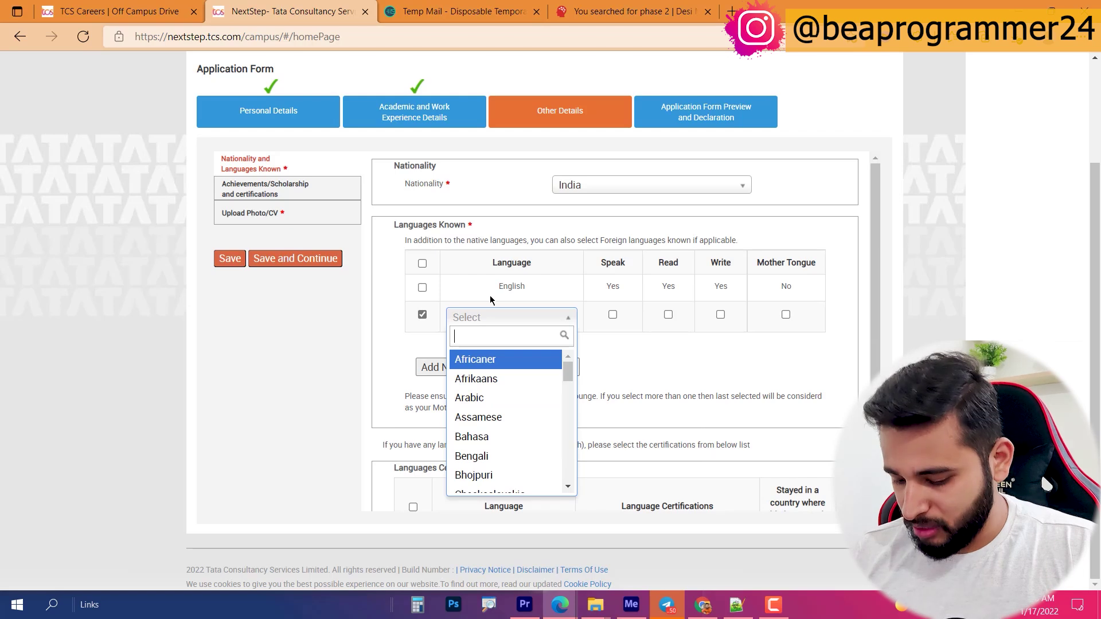
text(hind)
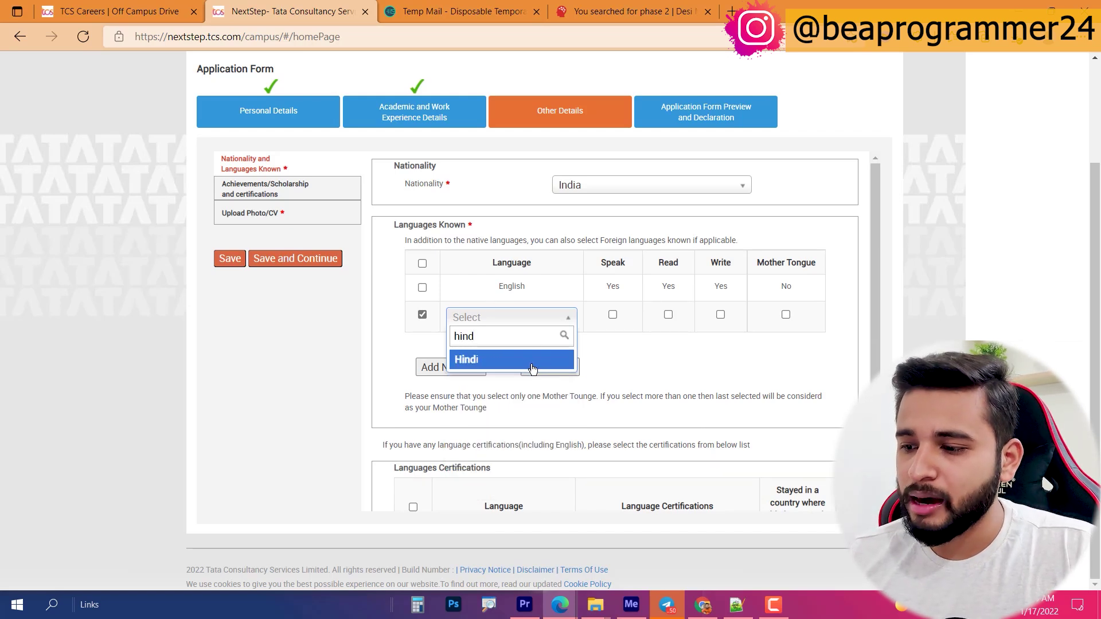
click(539, 362)
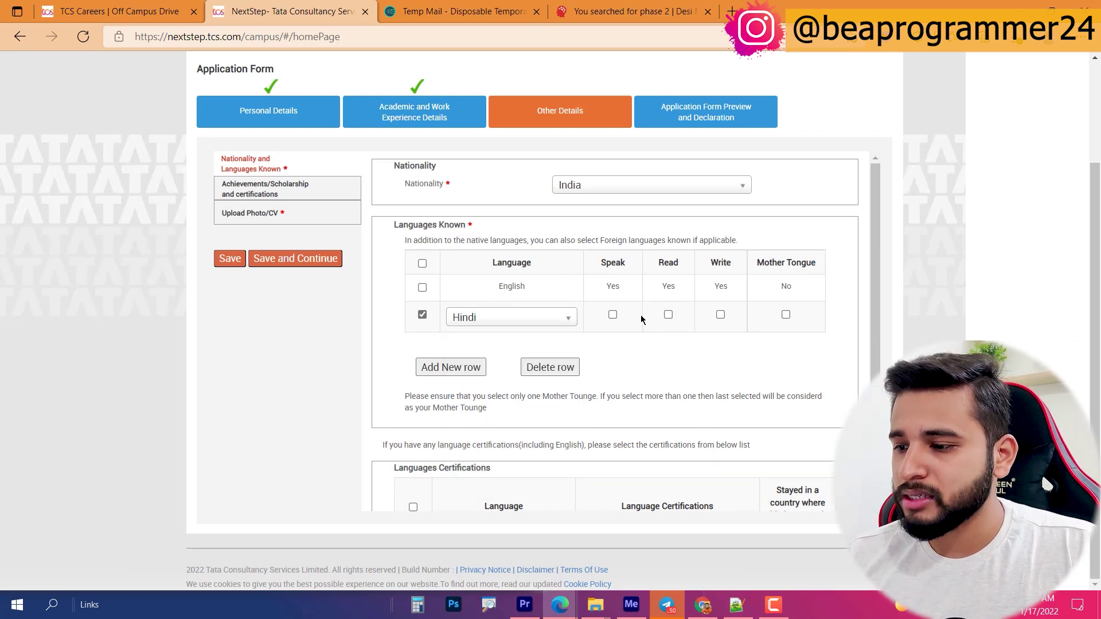
click(612, 315)
click(669, 314)
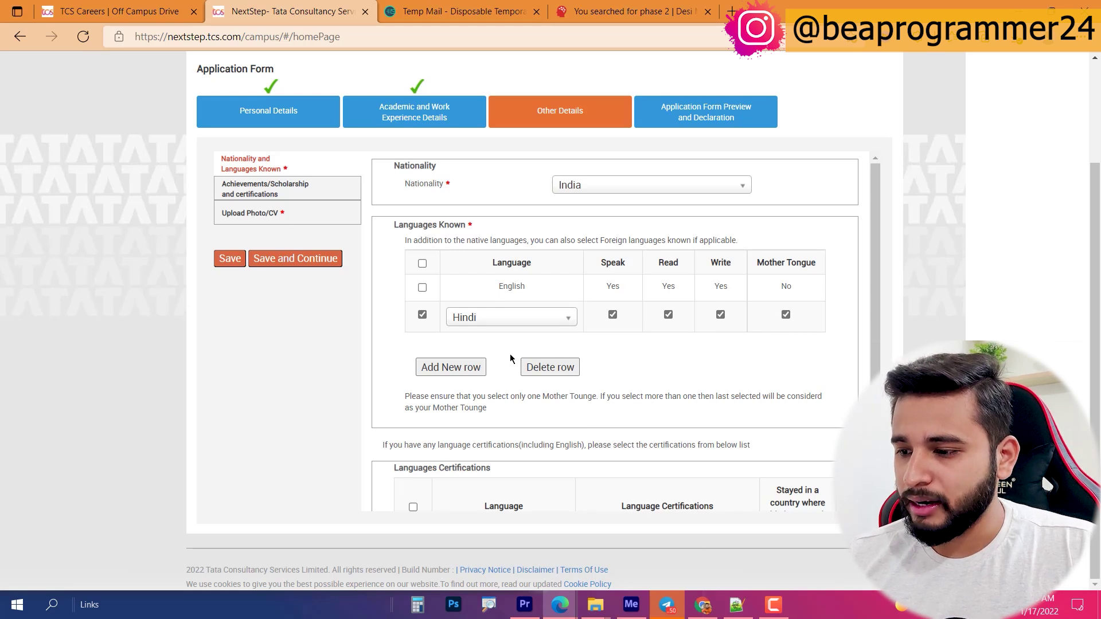
scroll(679, 381, down, 2)
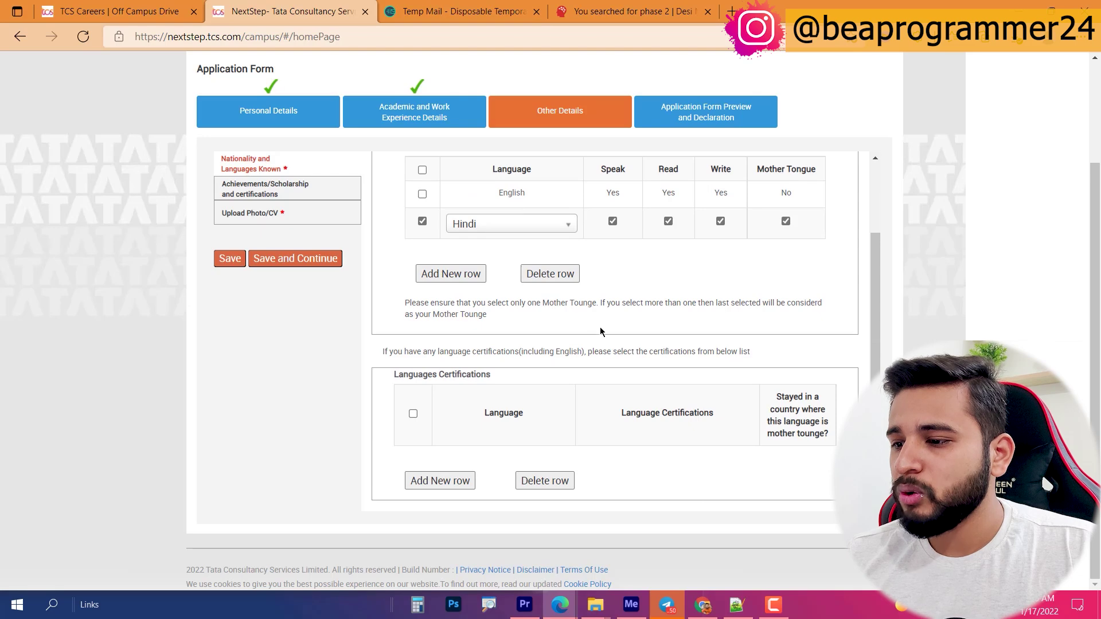
click(297, 258)
click(596, 199)
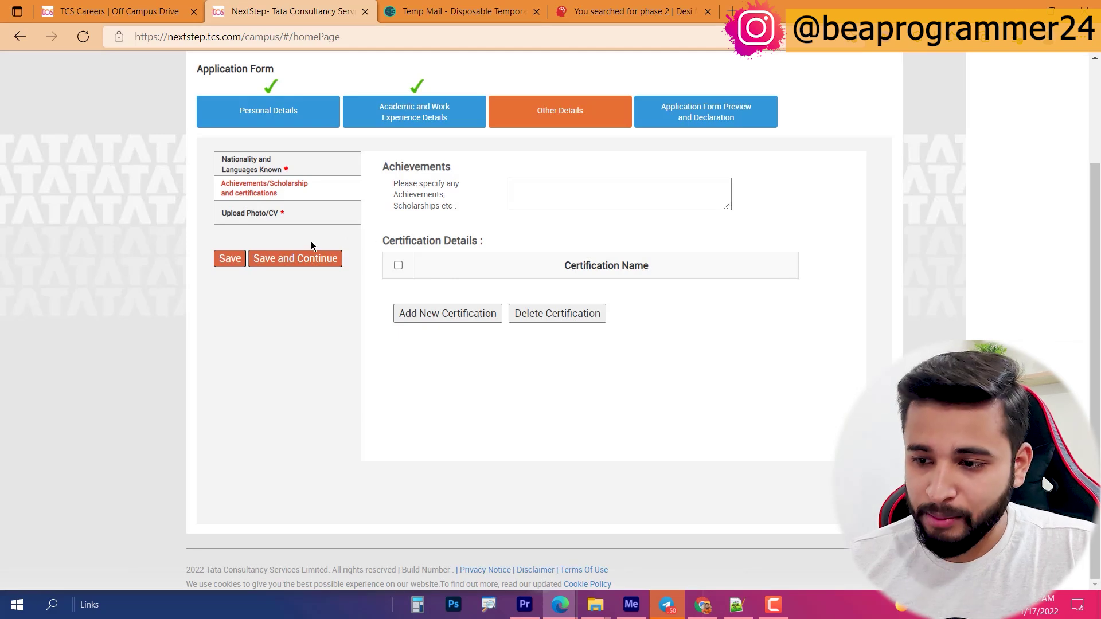
Step: Enter the first and last name to print on the smart card
click(302, 259)
click(570, 347)
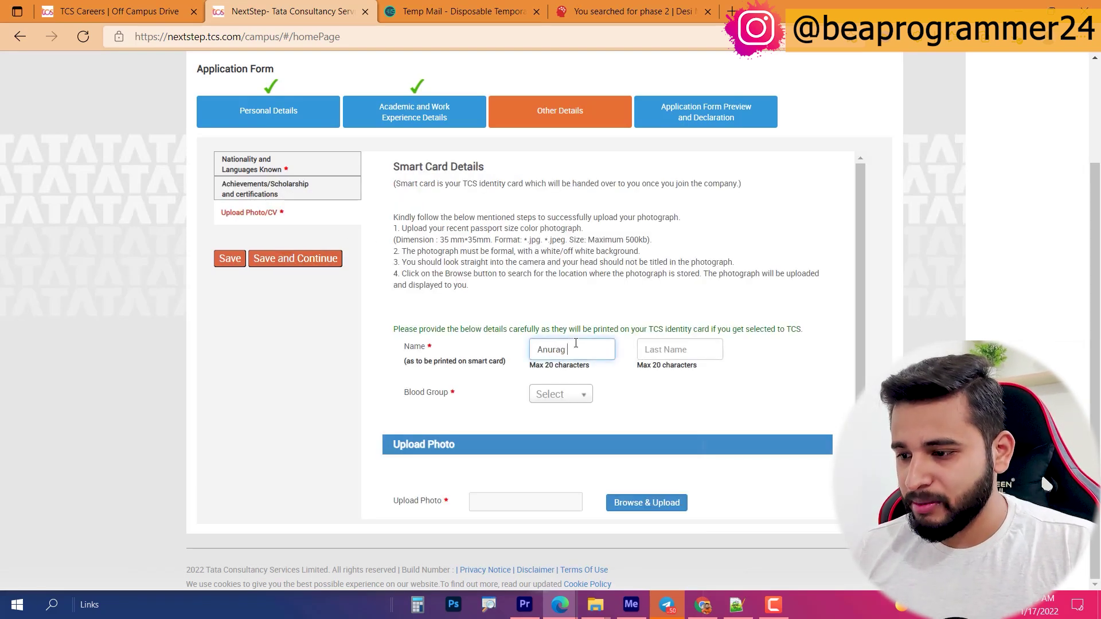
key(Tab)
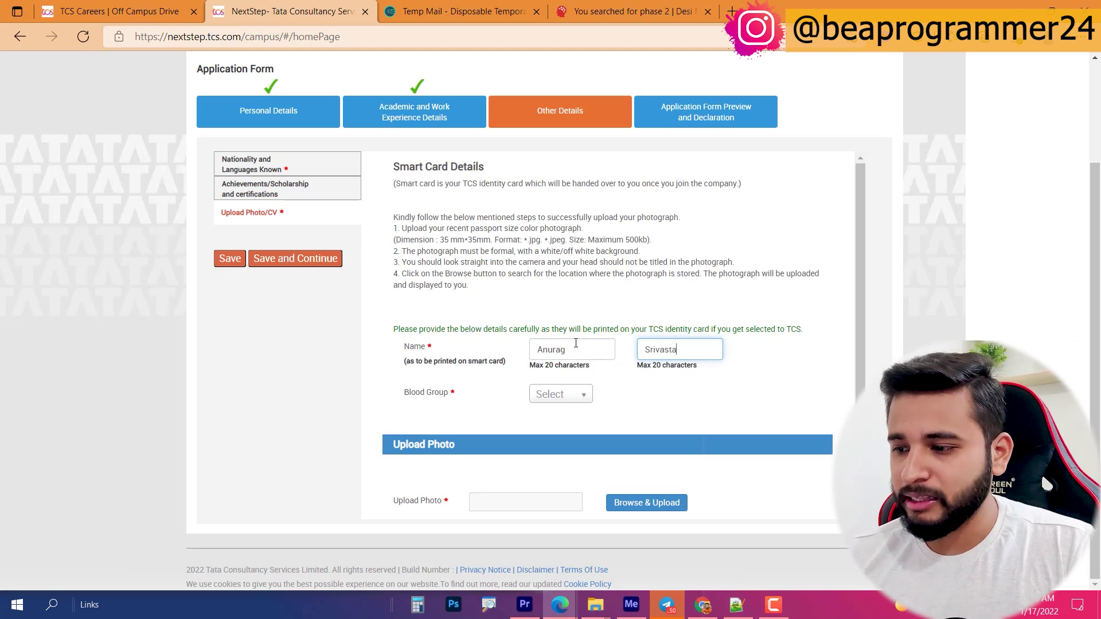
click(592, 352)
scroll(573, 351, down, 1)
Step: Set the blood group to O+ and begin the passport photo upload
click(565, 341)
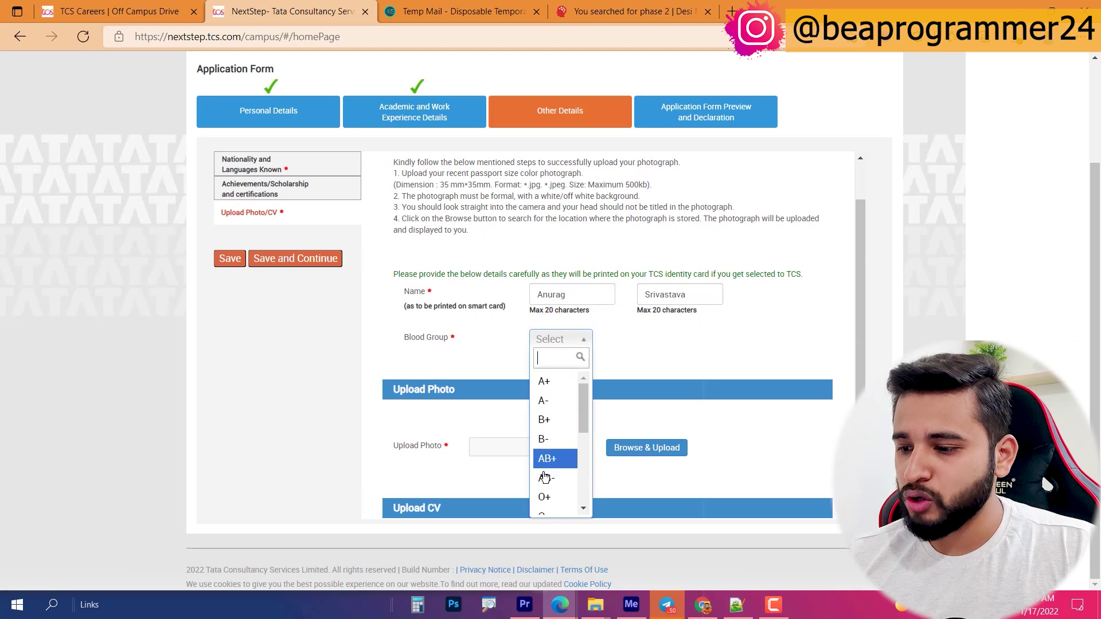
click(544, 497)
click(637, 447)
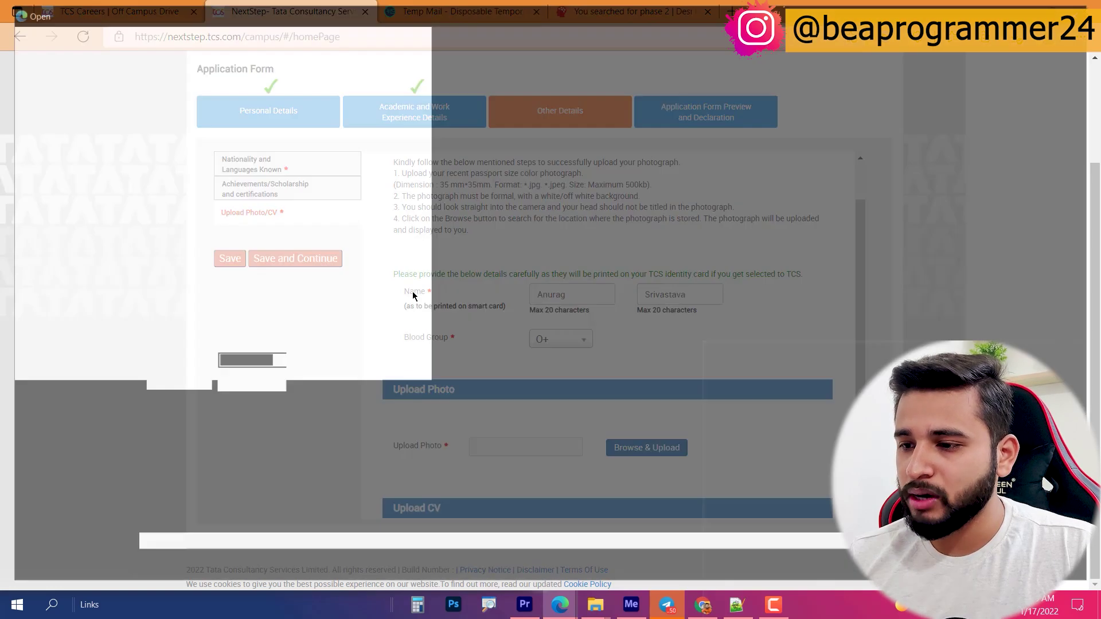
Step: Upload White Background.png as the photo and Resume.pdf as the CV, then save
click(101, 482)
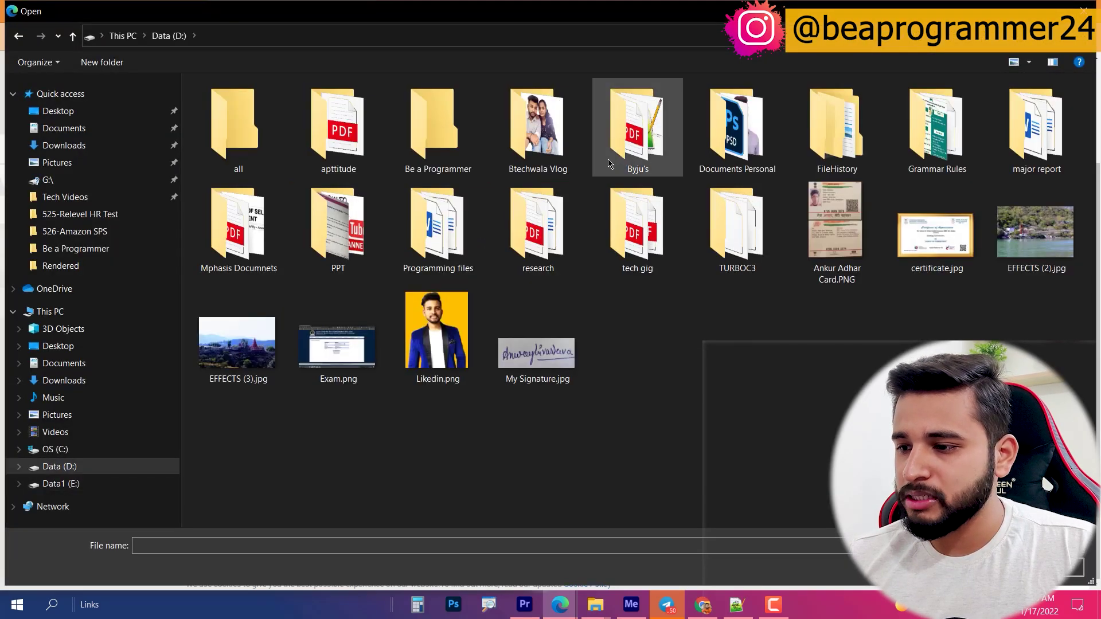
double_click(711, 126)
double_click(674, 188)
scroll(704, 401, down, 3)
click(658, 477)
double_click(991, 172)
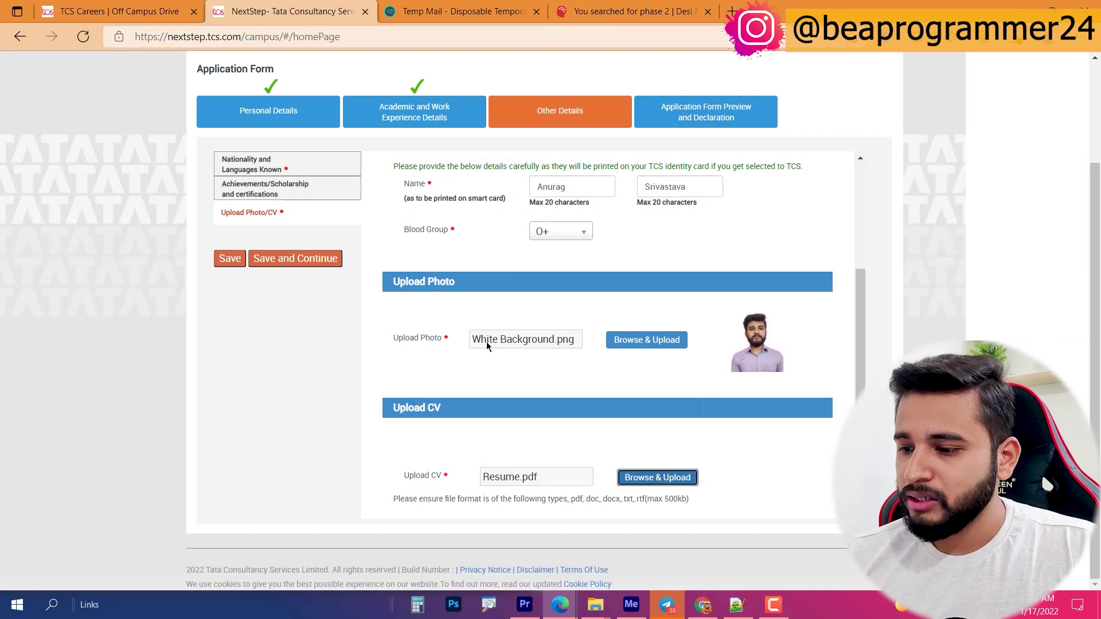
click(319, 259)
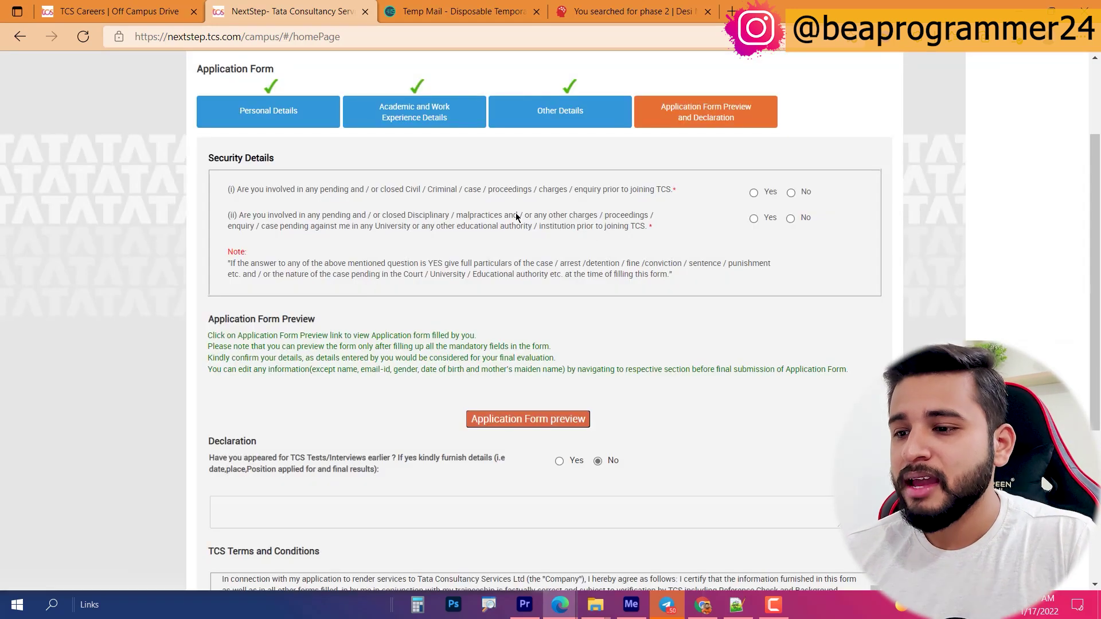
Step: Answer No to both security questions on the application form
click(791, 194)
double_click(304, 216)
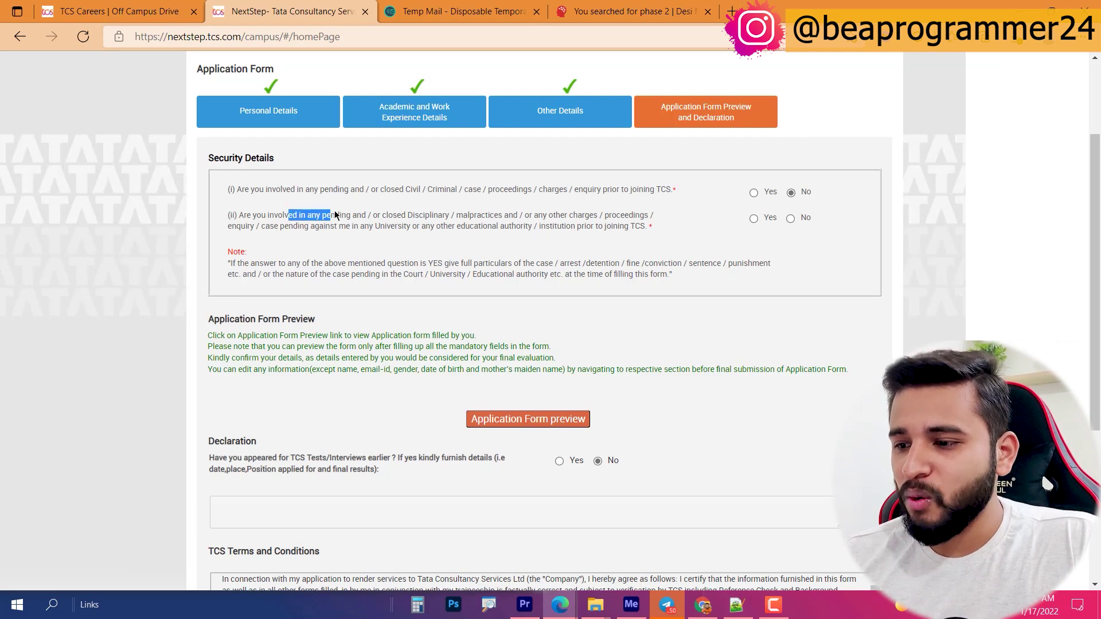
click(791, 219)
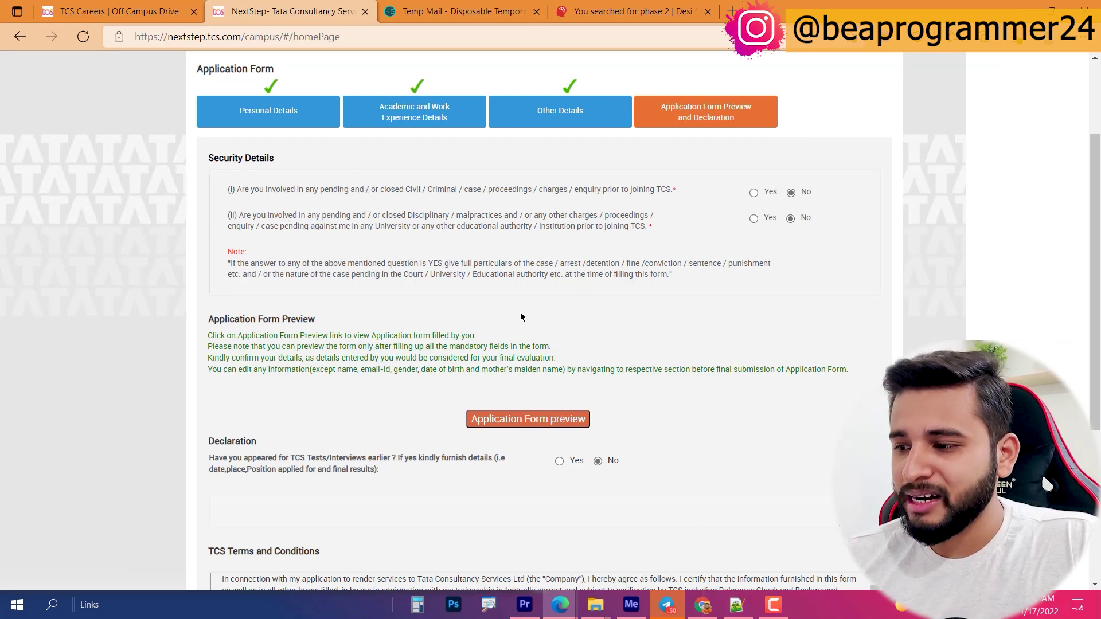
scroll(593, 311, down, 3)
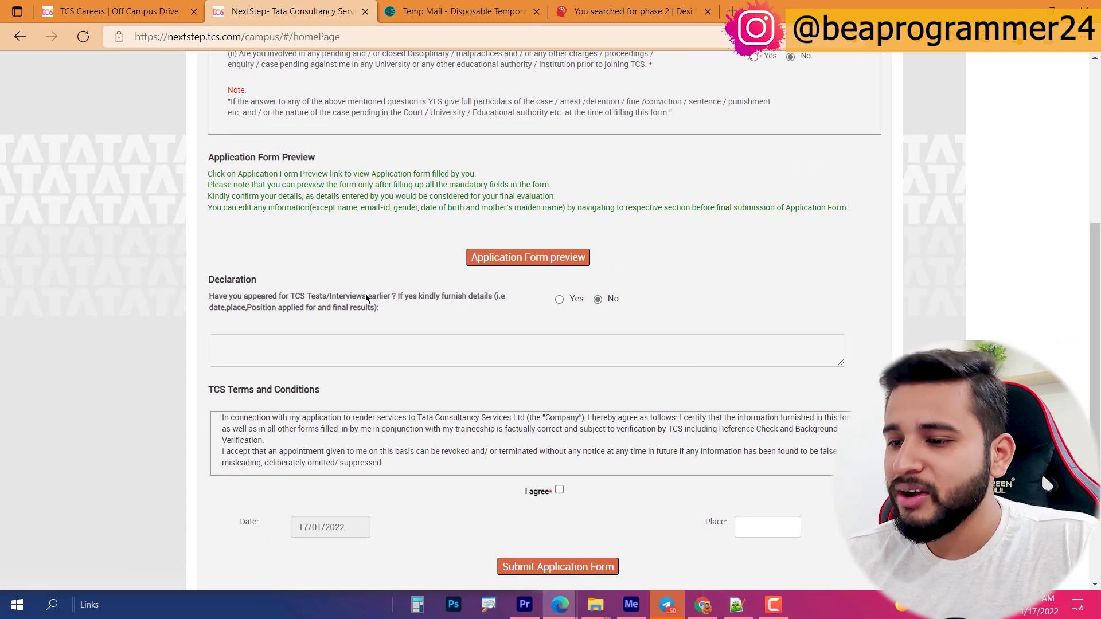
drag(209, 296, 469, 299)
click(621, 305)
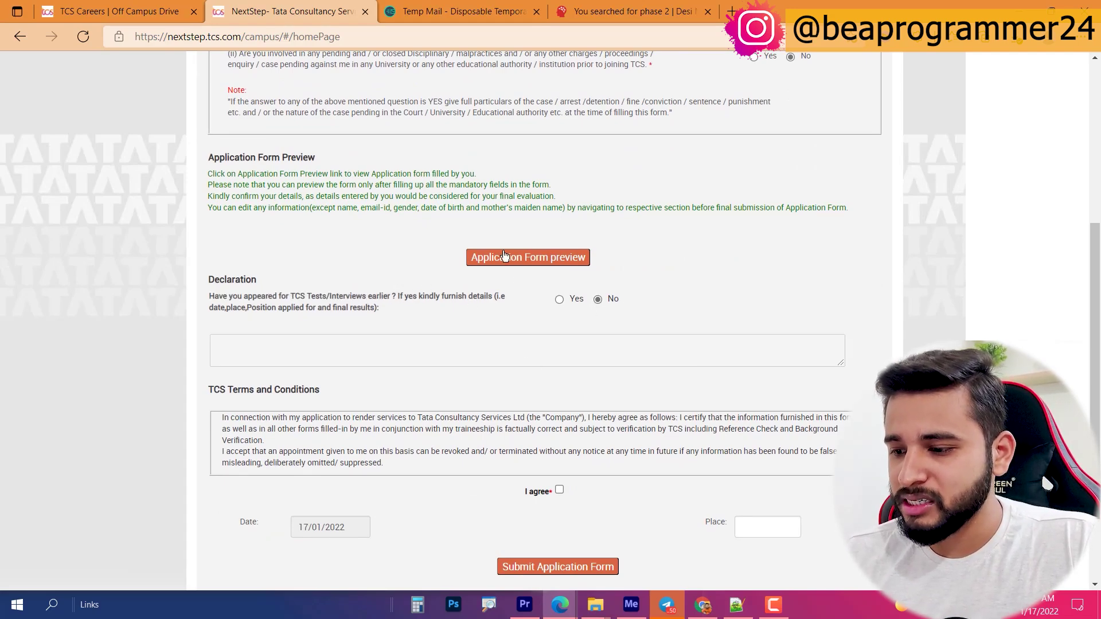
Step: Accept the terms, enter the city in Place, and submit the application form
scroll(539, 396, down, 2)
click(558, 385)
click(749, 423)
text(Gorakhpur)
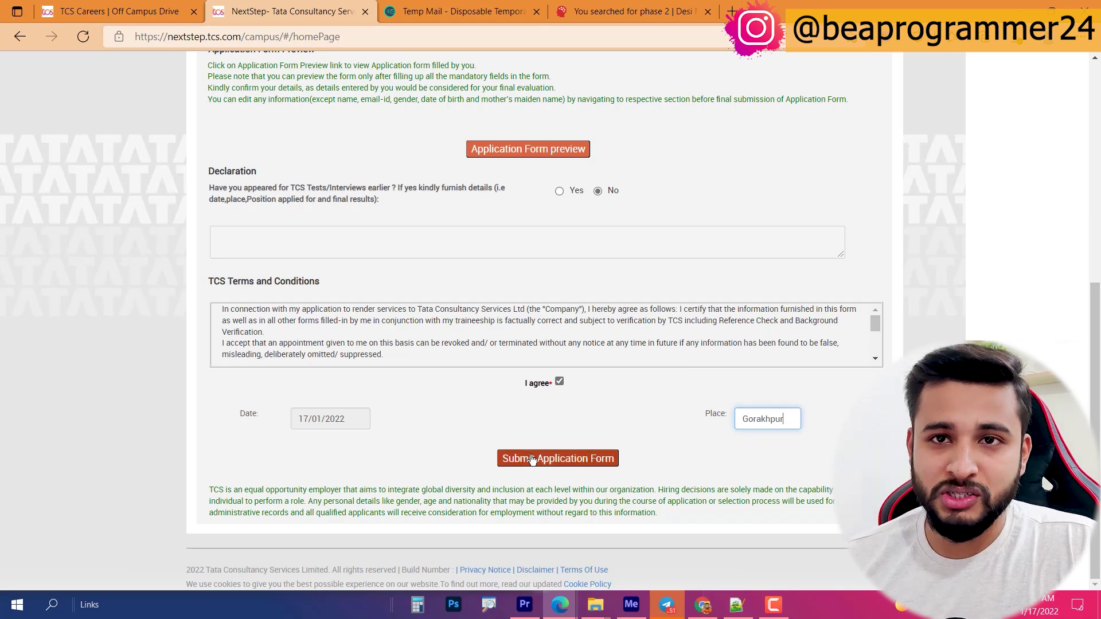
click(532, 460)
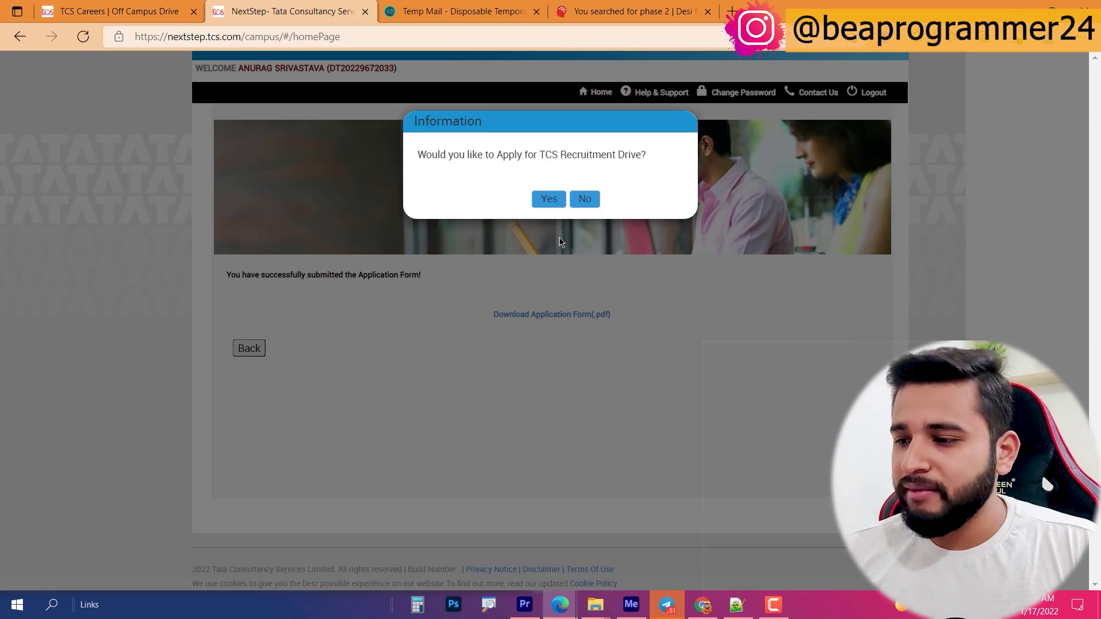
Step: Agree to join the recruitment drive, apply with Remote test mode, and check Track My Application
click(546, 201)
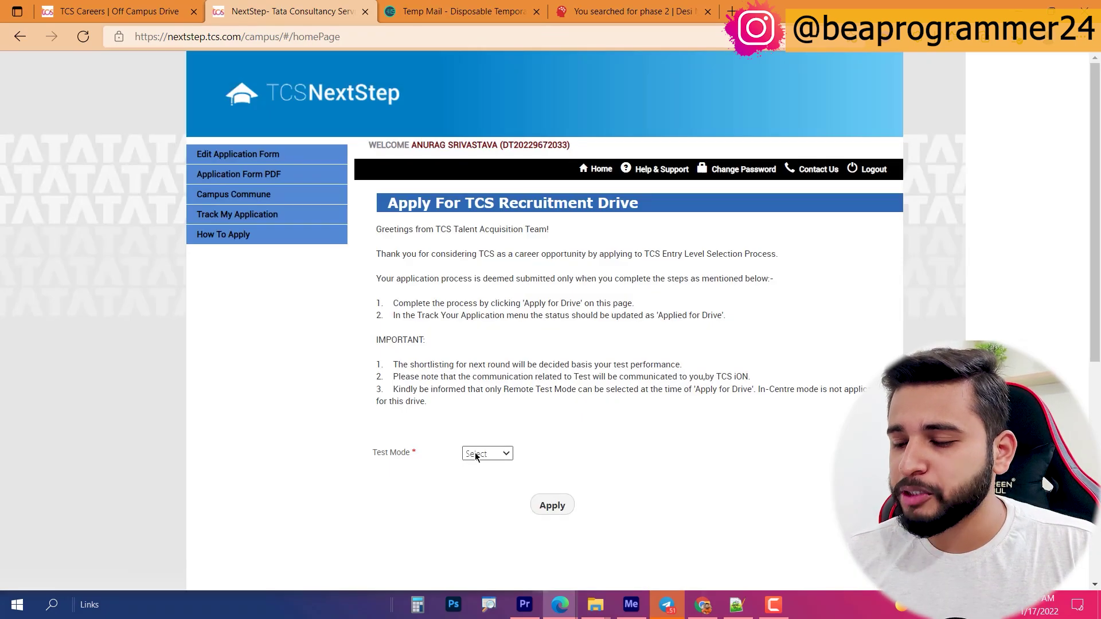
click(474, 459)
click(479, 472)
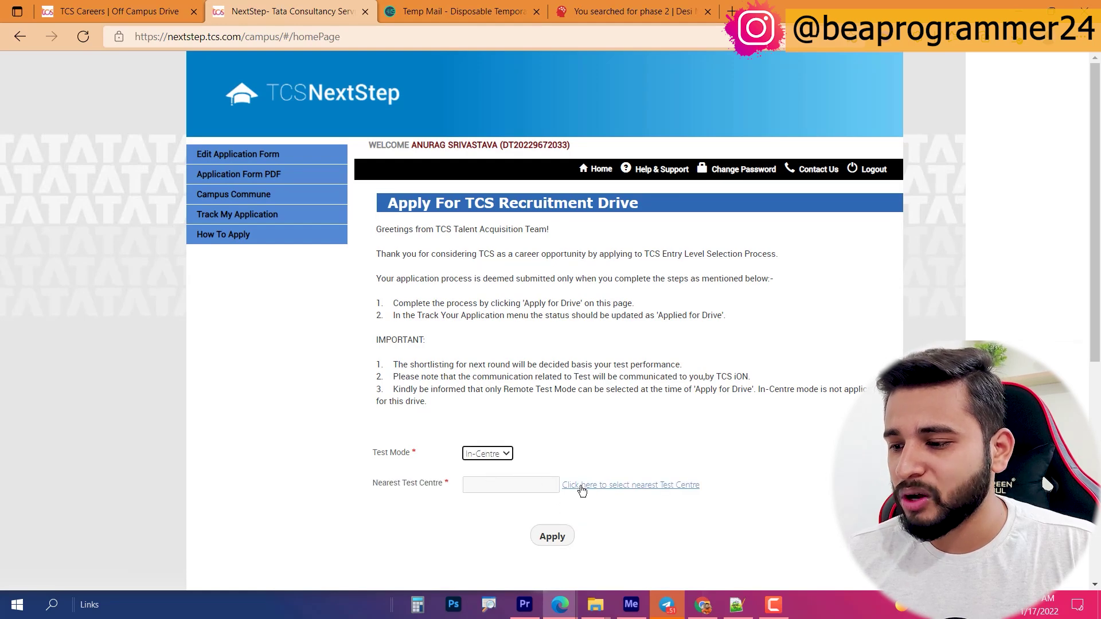
click(582, 486)
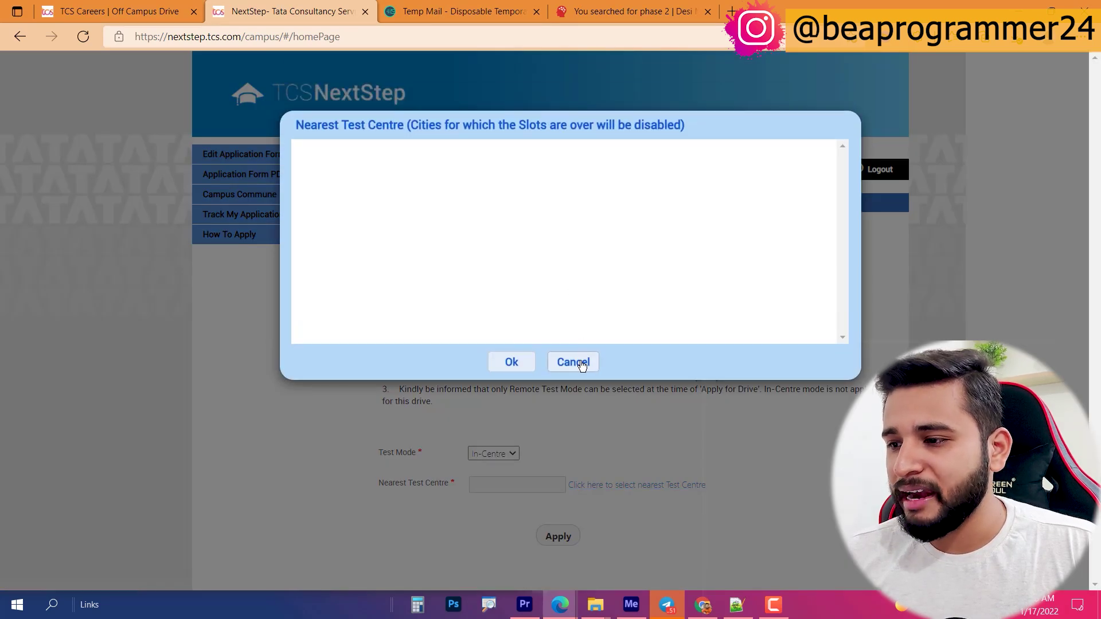
click(573, 362)
click(488, 454)
click(492, 485)
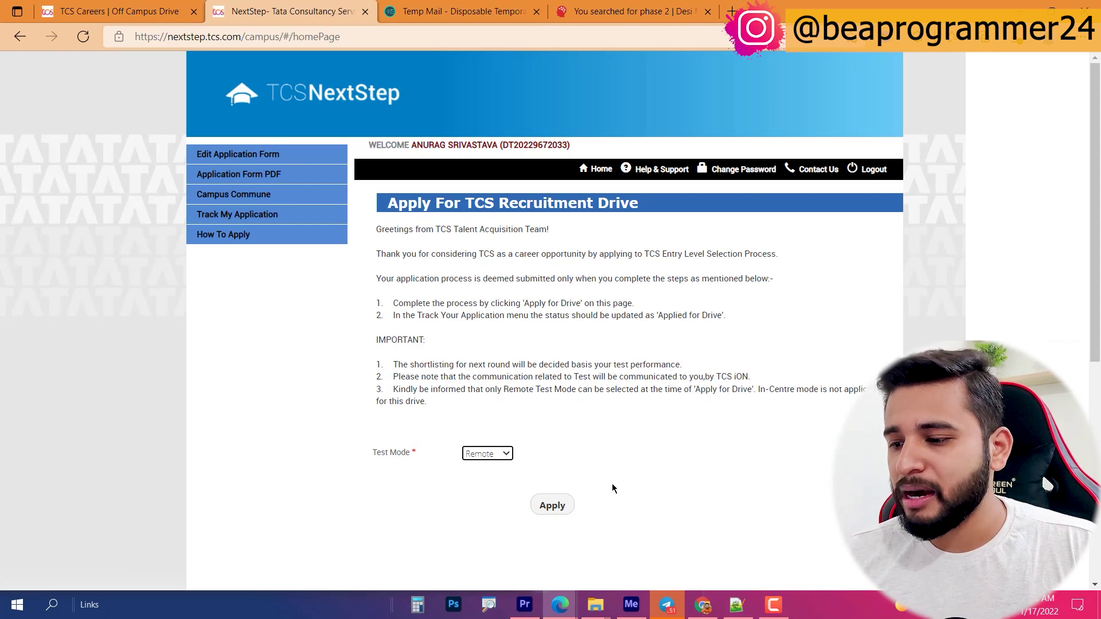
click(555, 508)
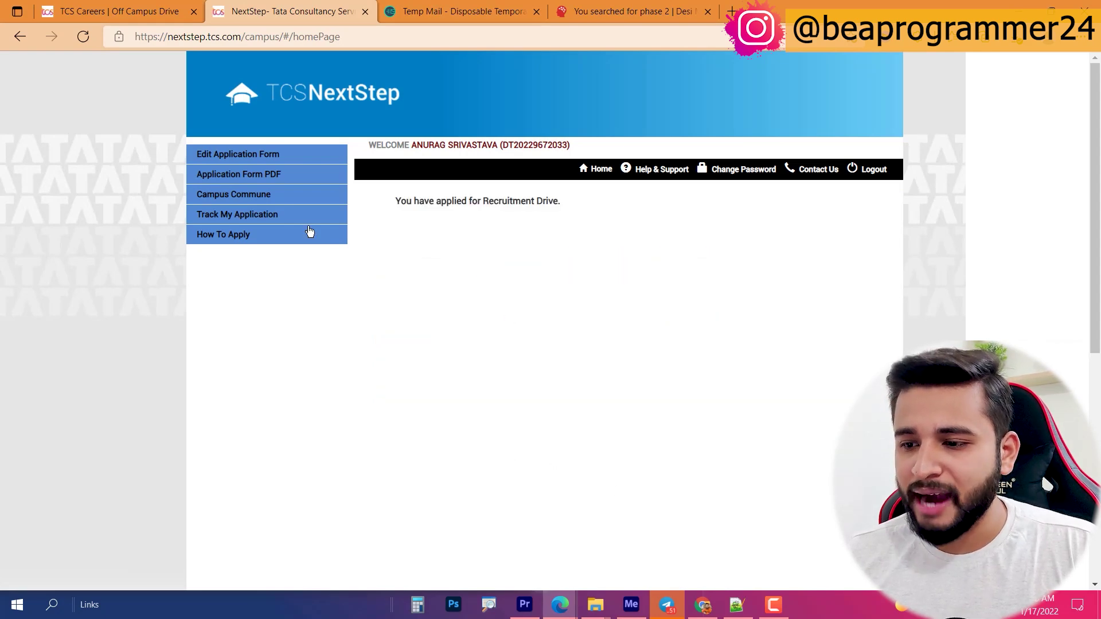
click(291, 216)
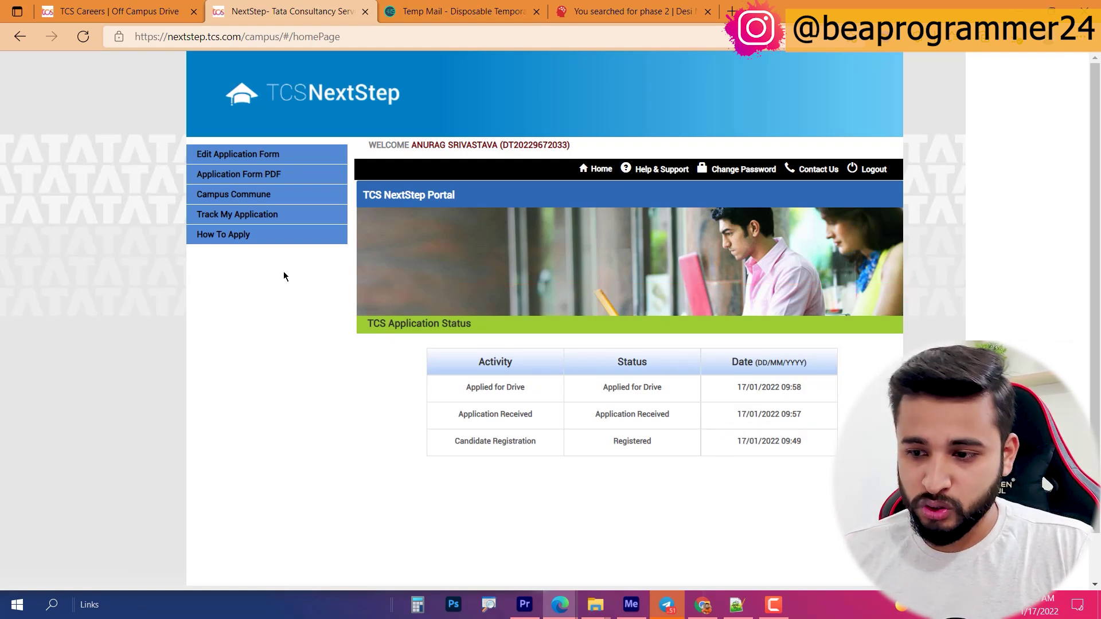
Step: View the Application Form PDF page, then go to the Desi Master 'phase 2' search results
click(247, 182)
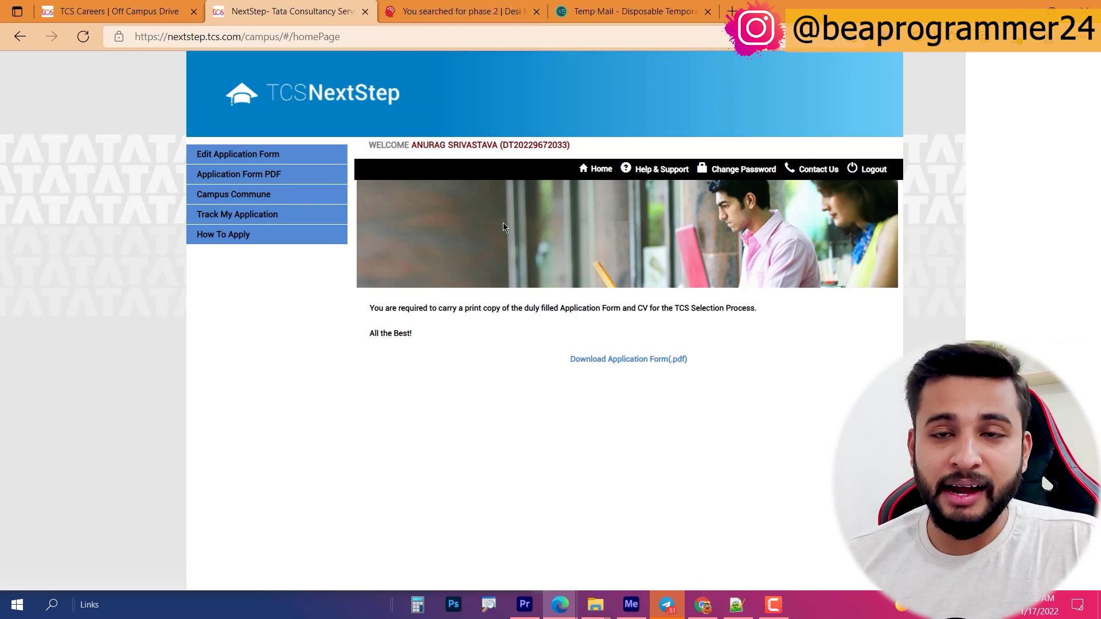
click(452, 10)
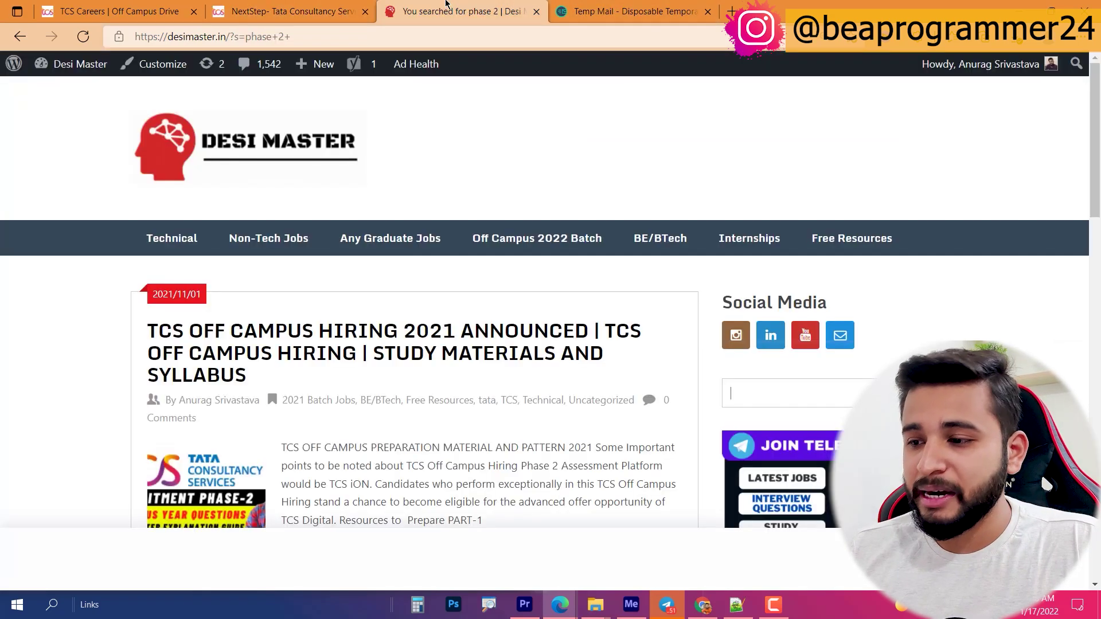
Step: Open the TCS Off Campus Hiring 2021 study materials and syllabus post
click(766, 395)
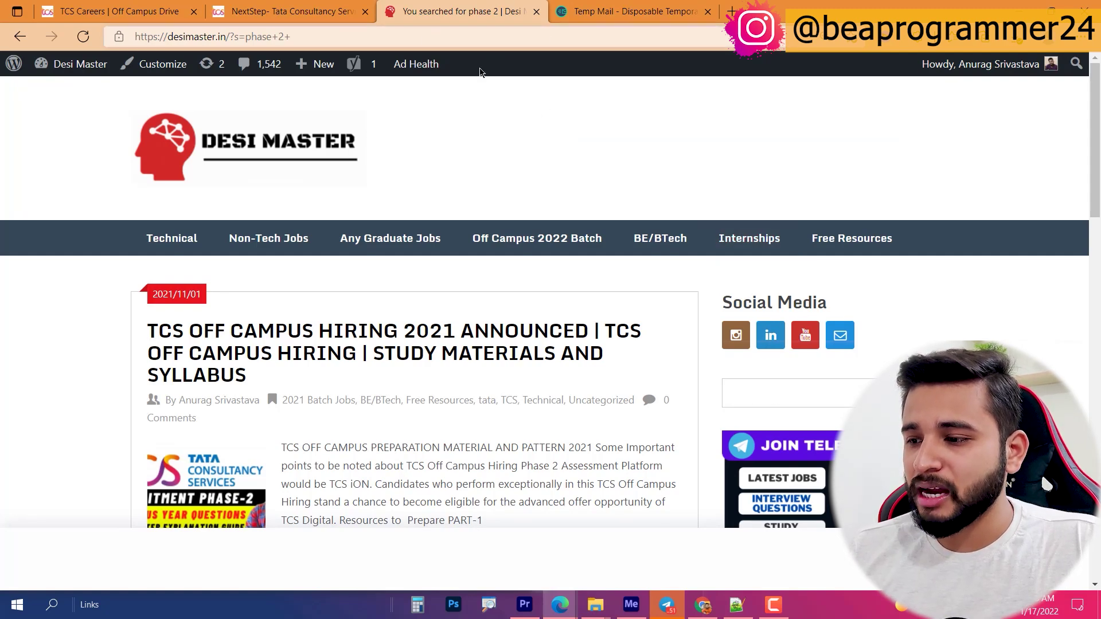
scroll(559, 240, down, 2)
scroll(559, 240, down, 1)
click(377, 178)
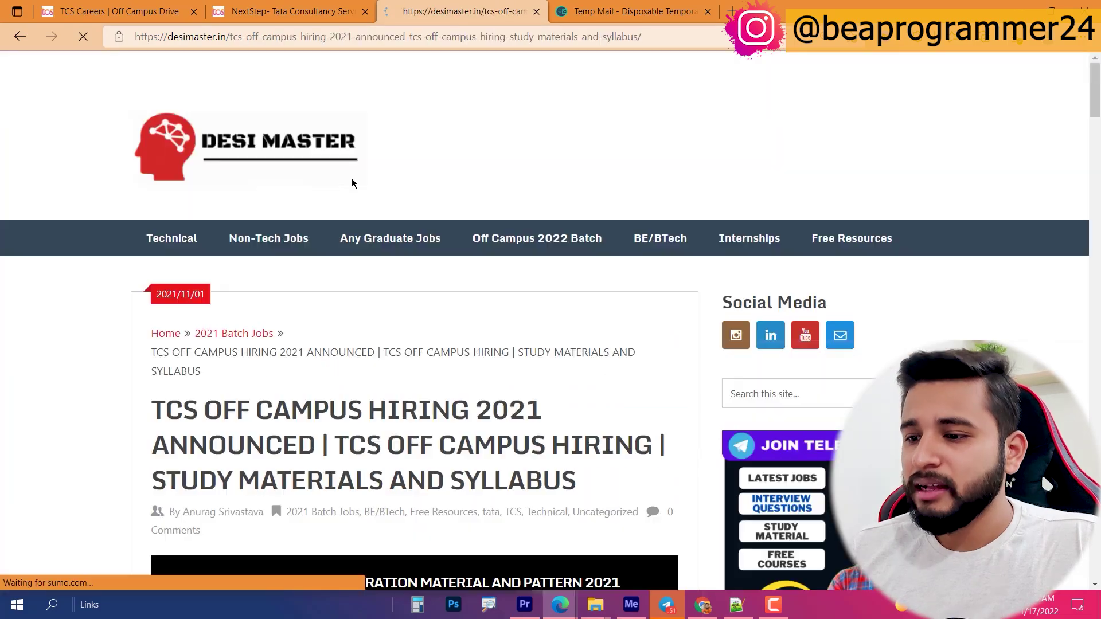
Step: Review the post's Important Topics to Prepare, Resources and Coding sections
scroll(361, 263, down, 20)
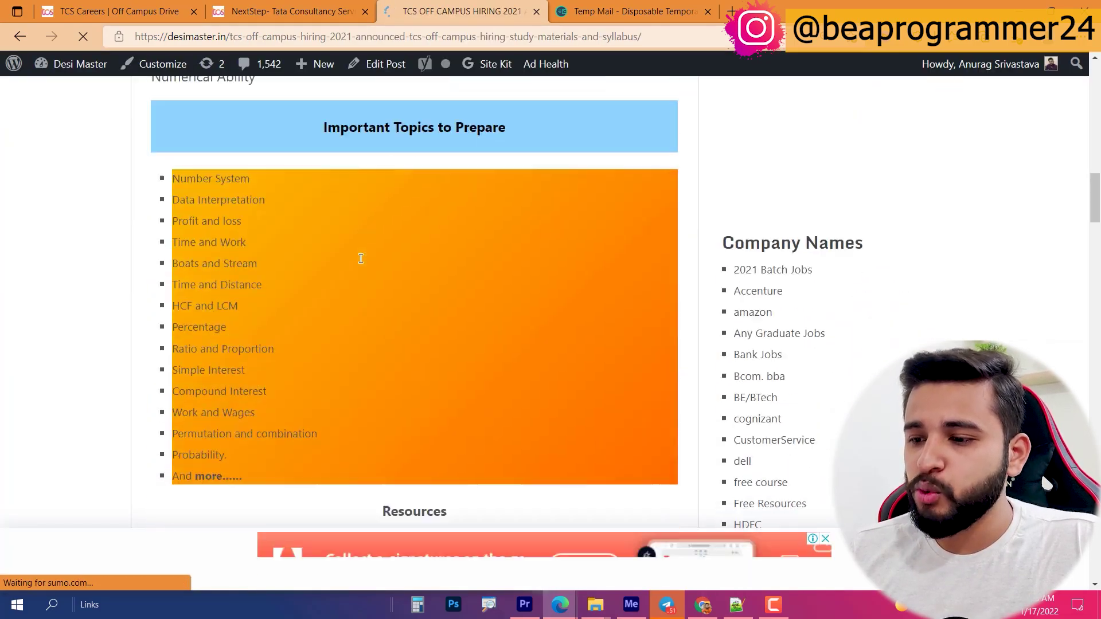
scroll(362, 238, down, 10)
scroll(362, 238, up, 20)
scroll(358, 241, down, 5)
scroll(357, 253, up, 2)
scroll(401, 290, down, 10)
scroll(400, 295, up, 20)
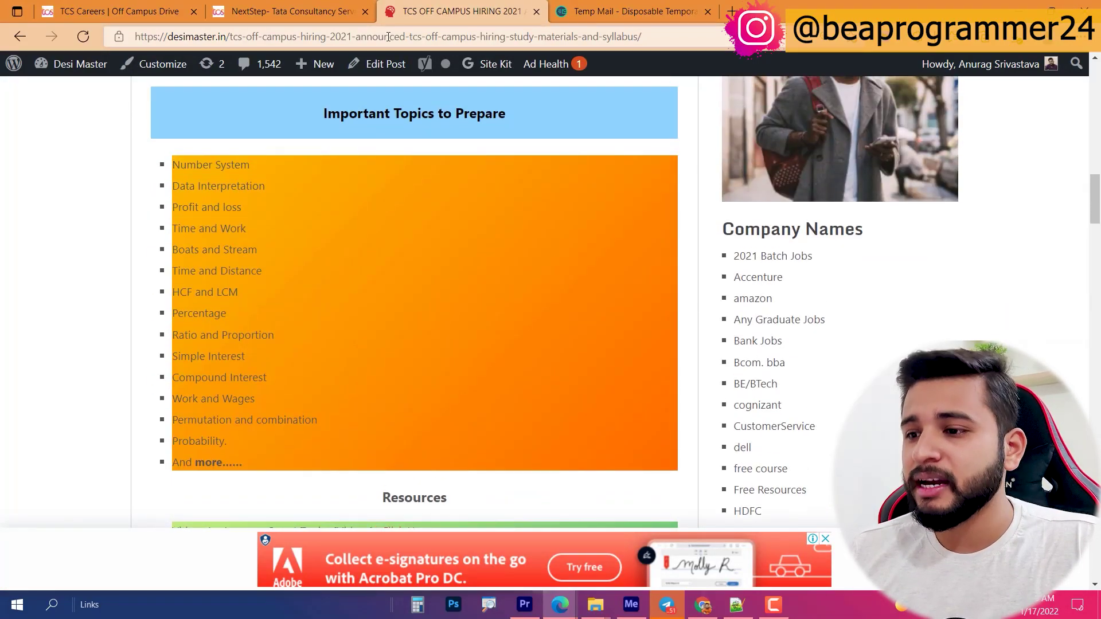
click(258, 36)
Step: Go to youtube.com and look for the placement preparation videos
text(youtube.com)
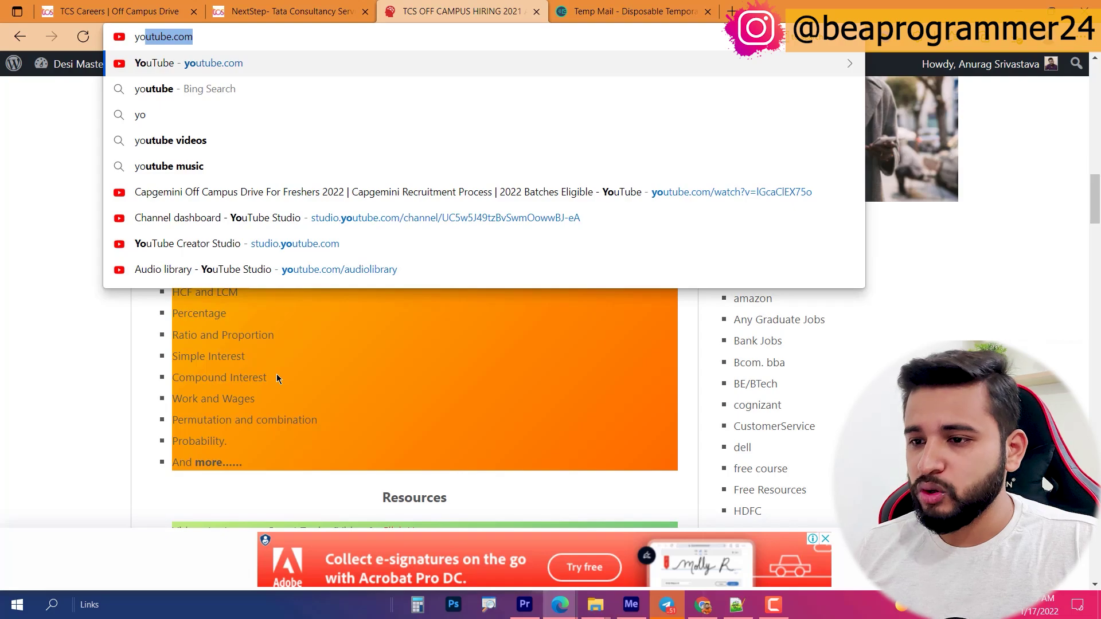
key(Return)
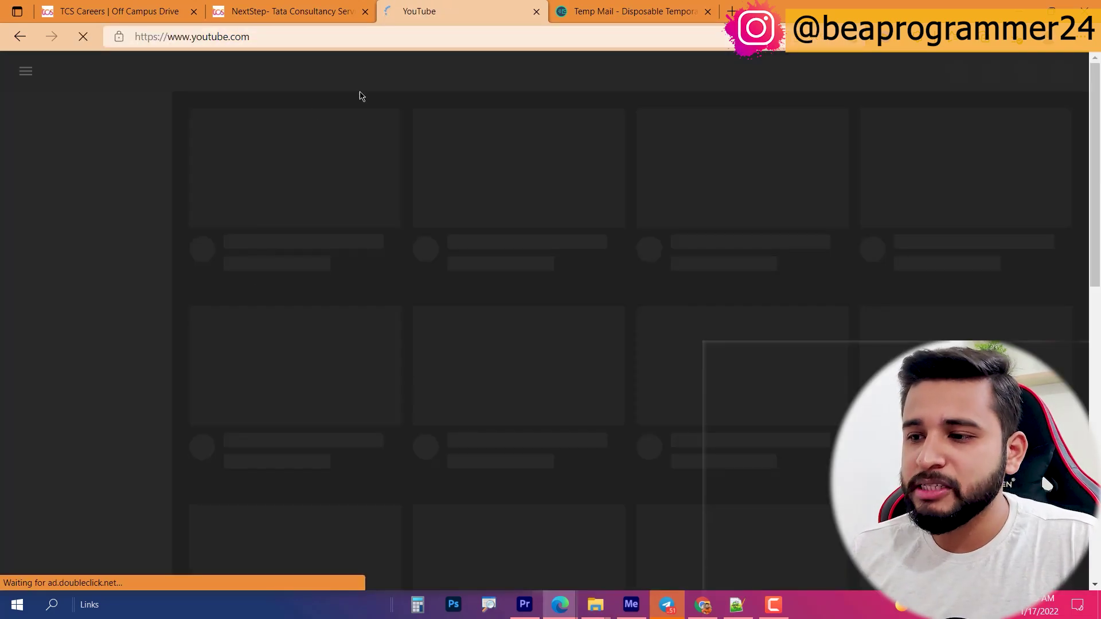
click(352, 66)
text(beaprogrammer)
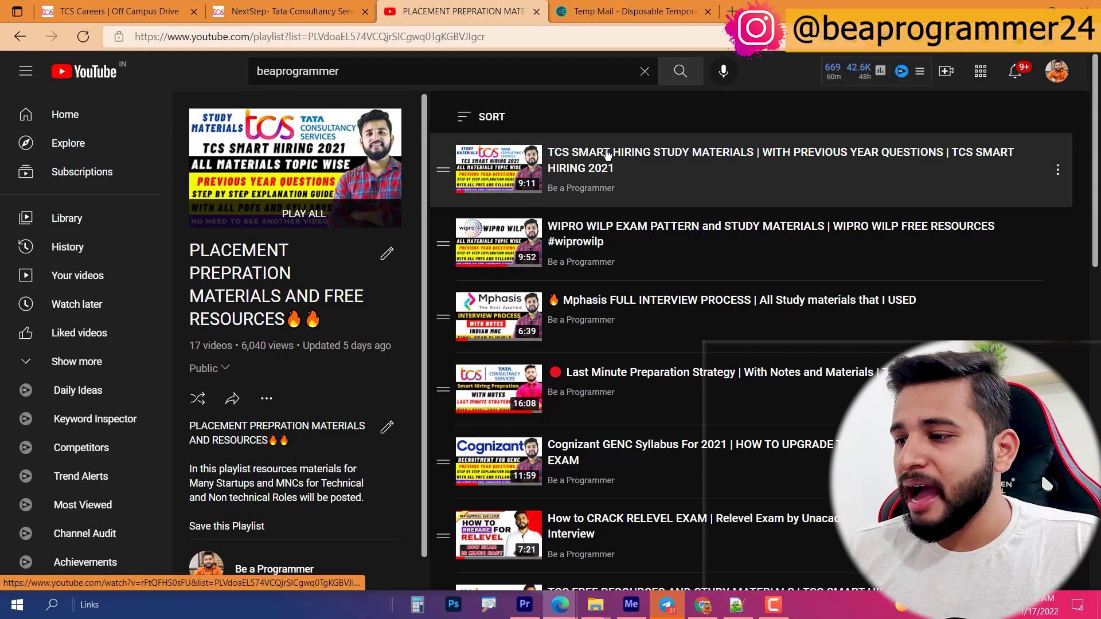
scroll(607, 378, down, 10)
scroll(606, 383, down, 2)
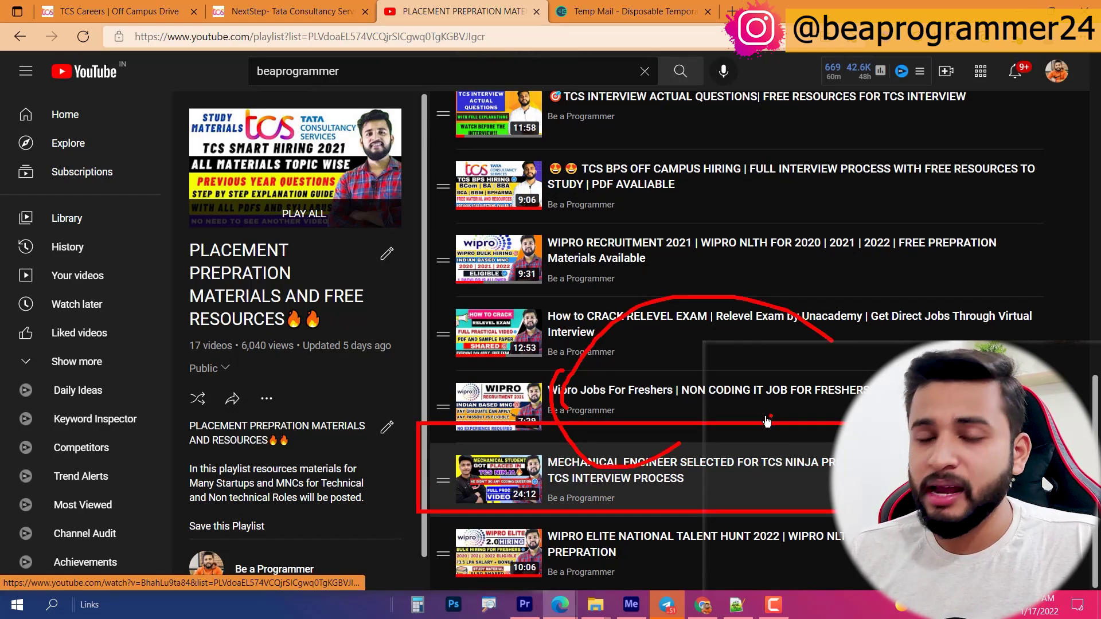
key(Escape)
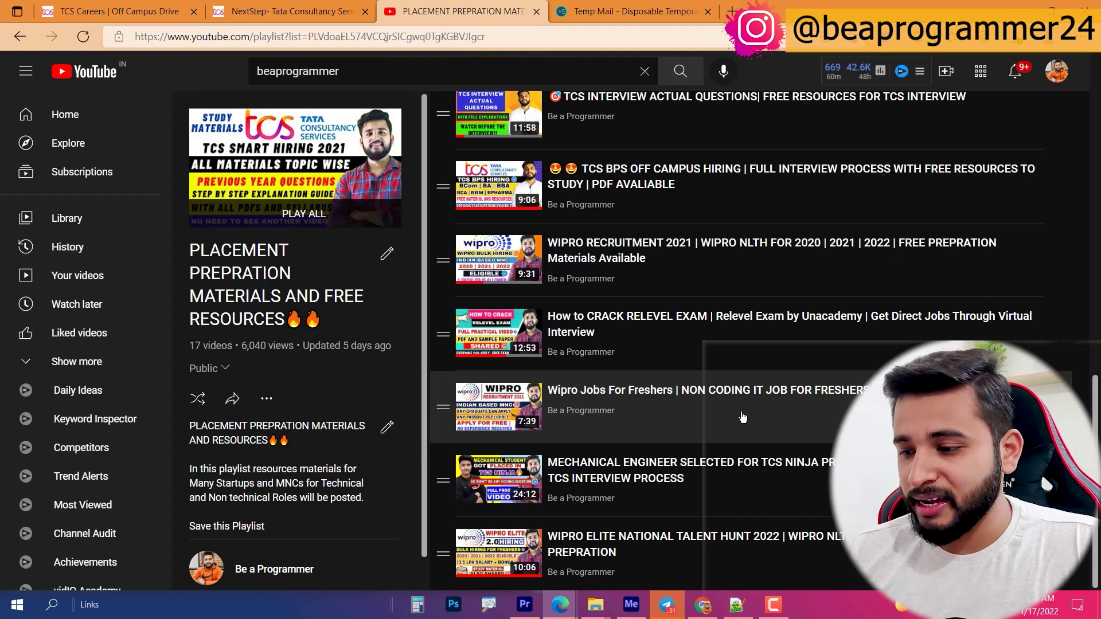
scroll(596, 411, up, 6)
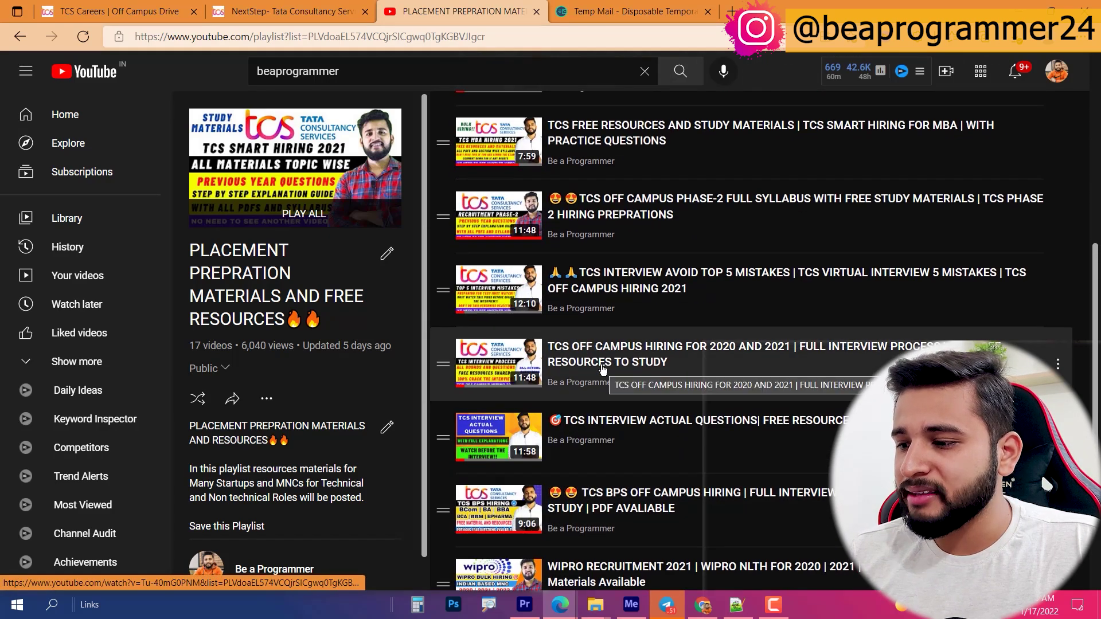
Step: Watch the TCS OFF CAMPUS HIRING FOR 2020 AND 2021 video, skipping the ad, to the technical questions
click(591, 361)
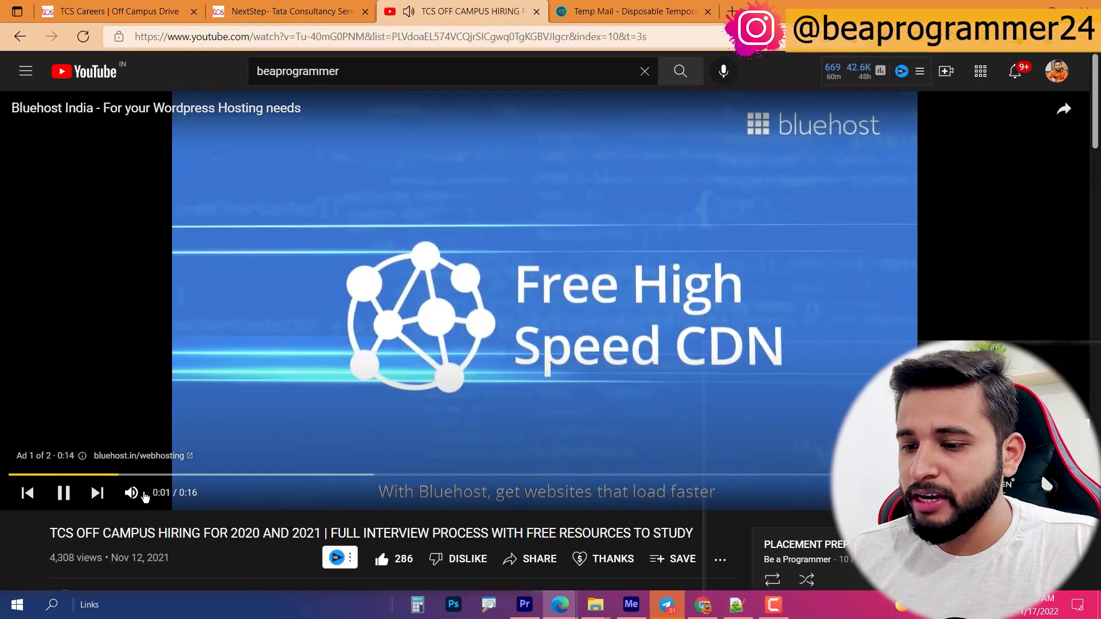
click(131, 492)
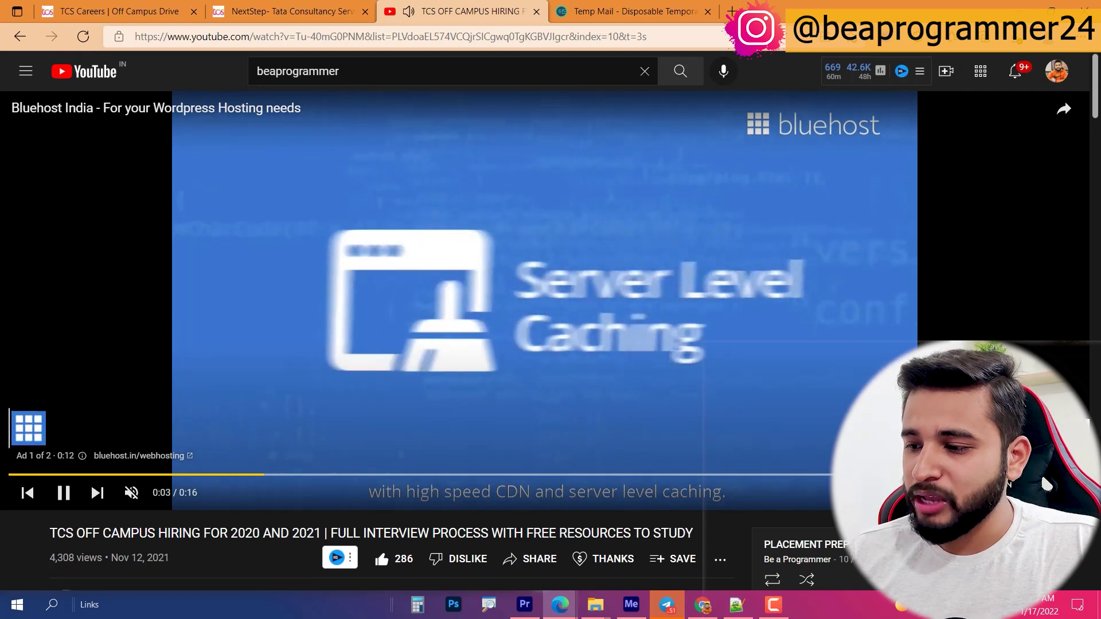
click(1053, 430)
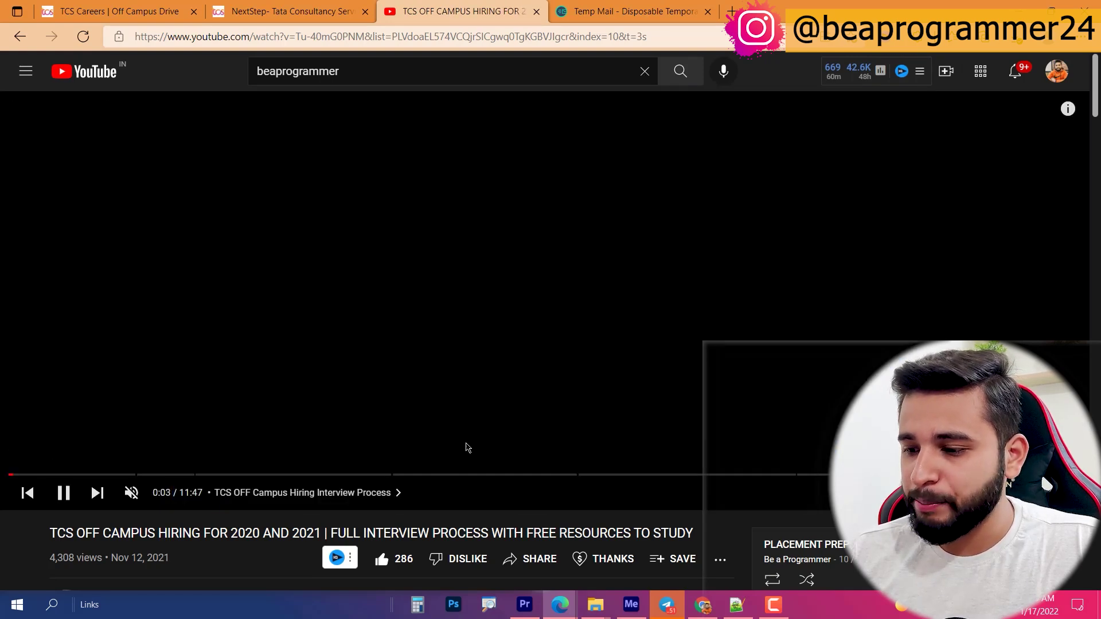
click(457, 475)
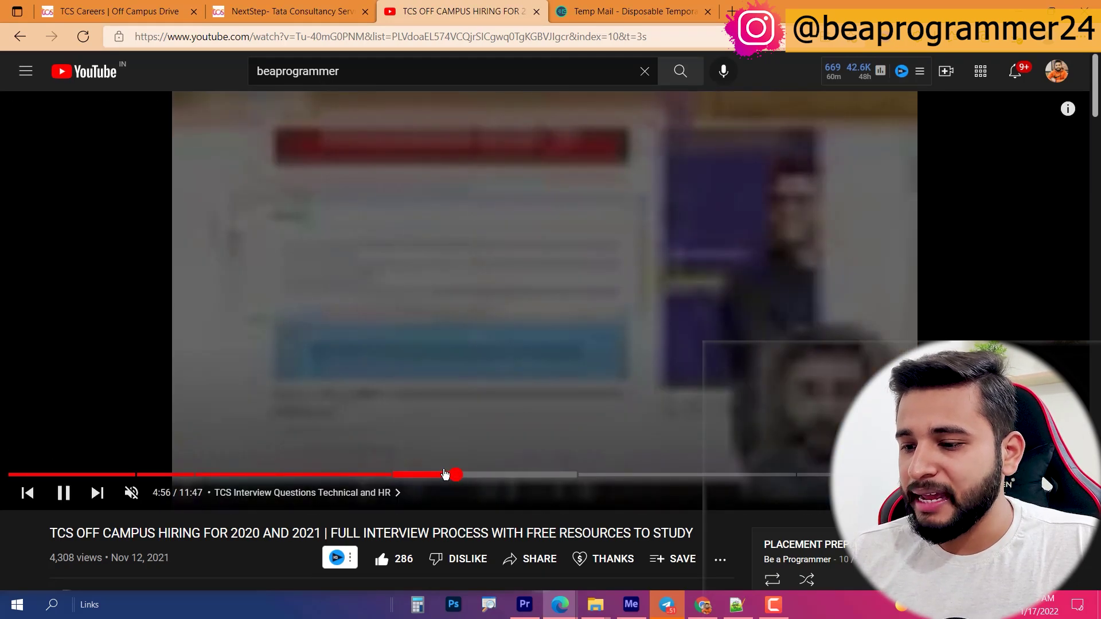
click(733, 475)
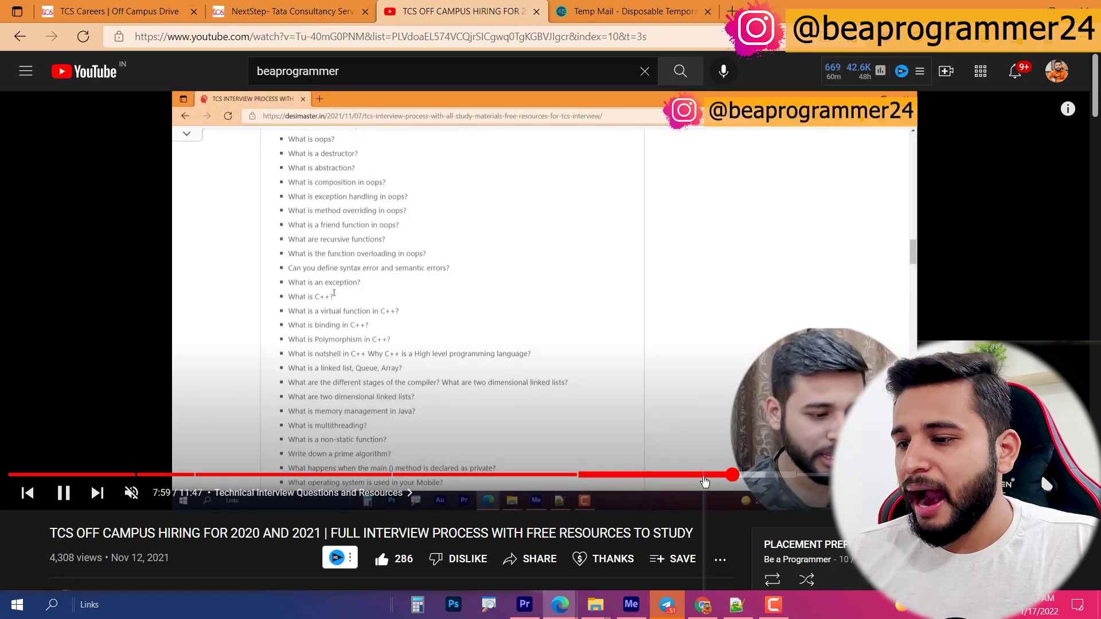
click(478, 474)
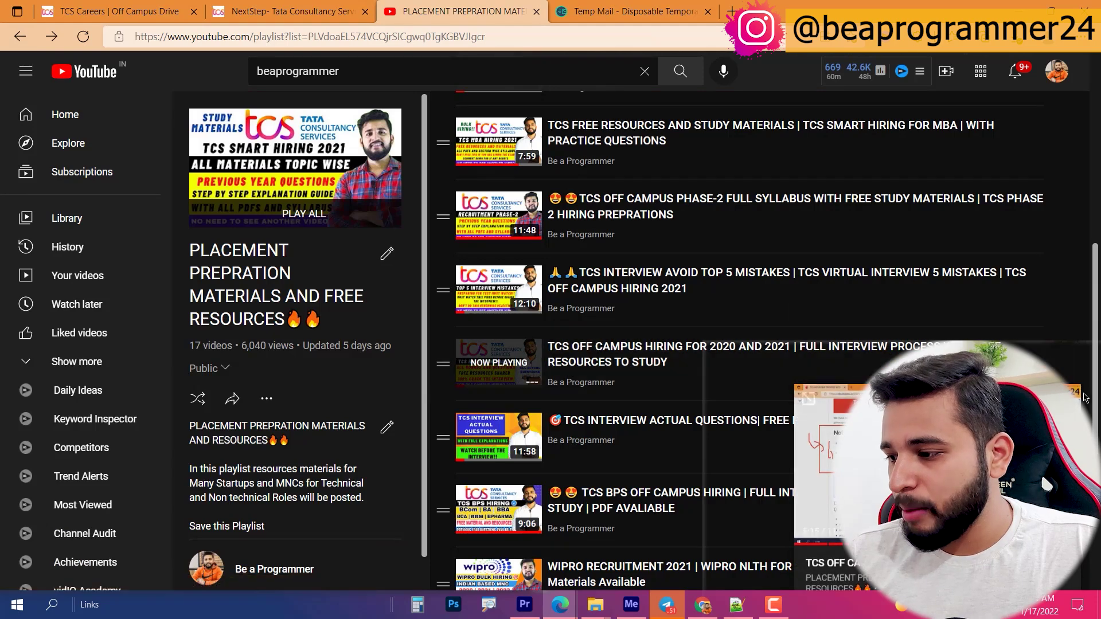
click(1066, 399)
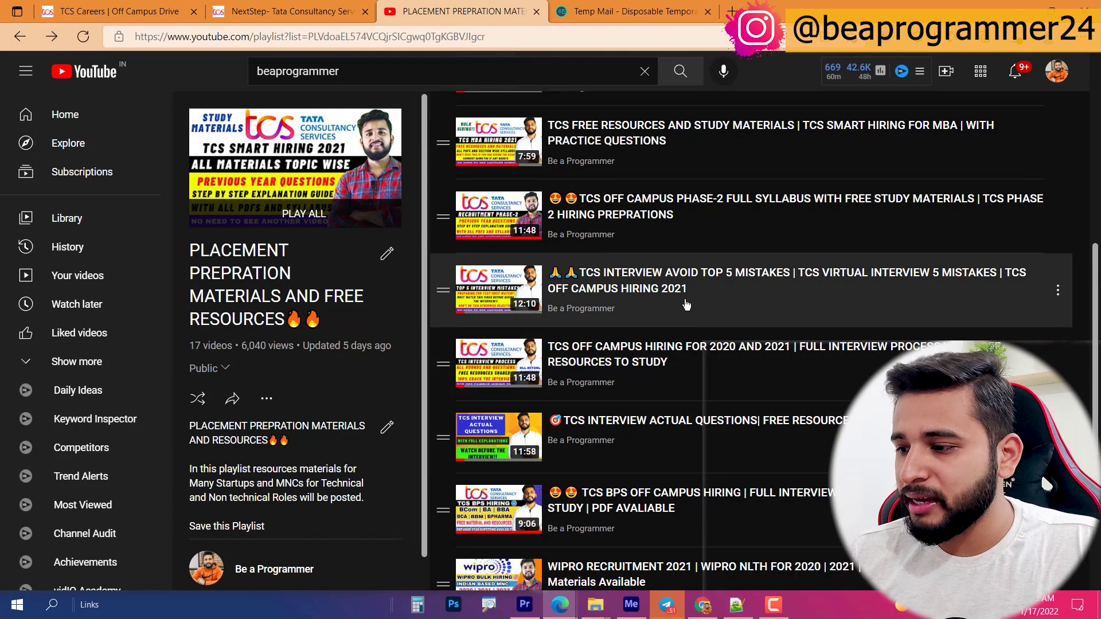
Step: Play the TCS Off Campus Phase-2 full syllabus video and pause on the syllabus at 8:38
scroll(672, 280, up, 1)
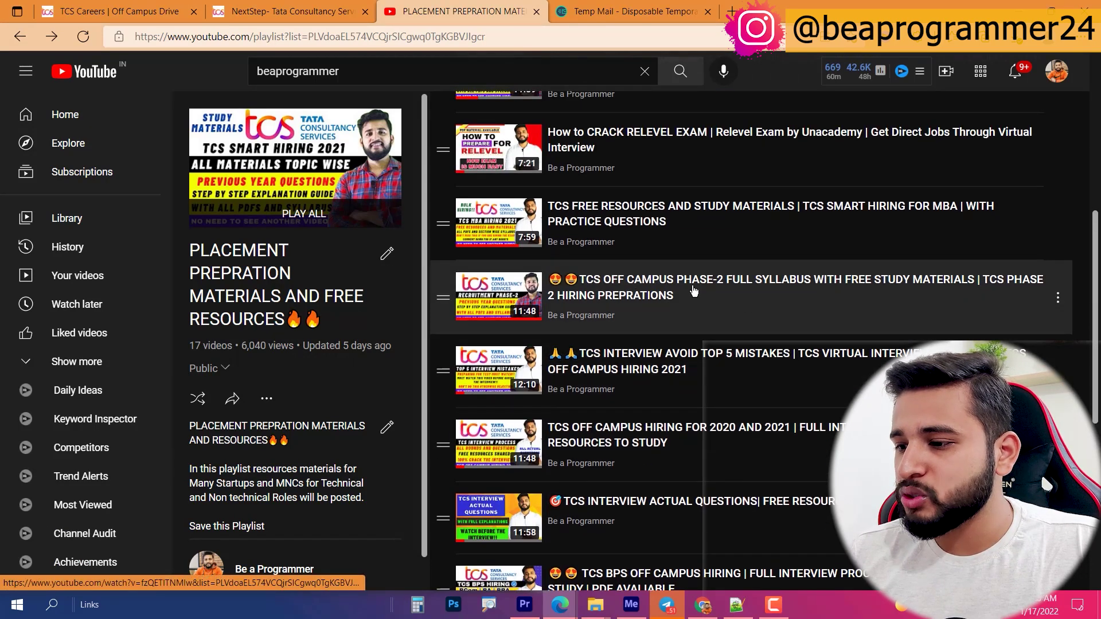
click(694, 290)
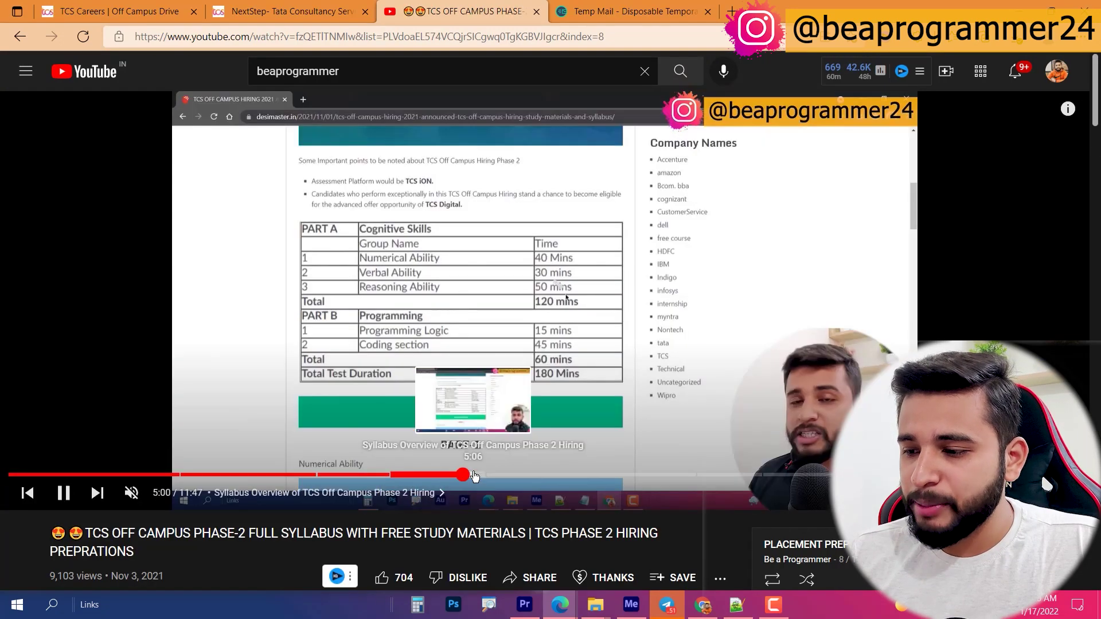
click(630, 475)
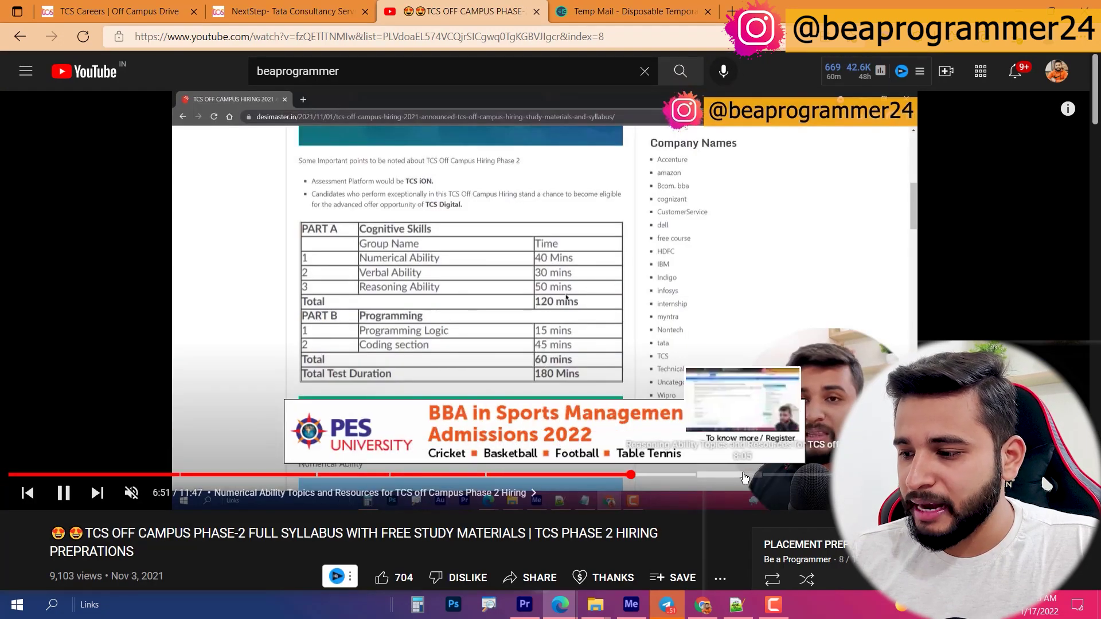
click(794, 475)
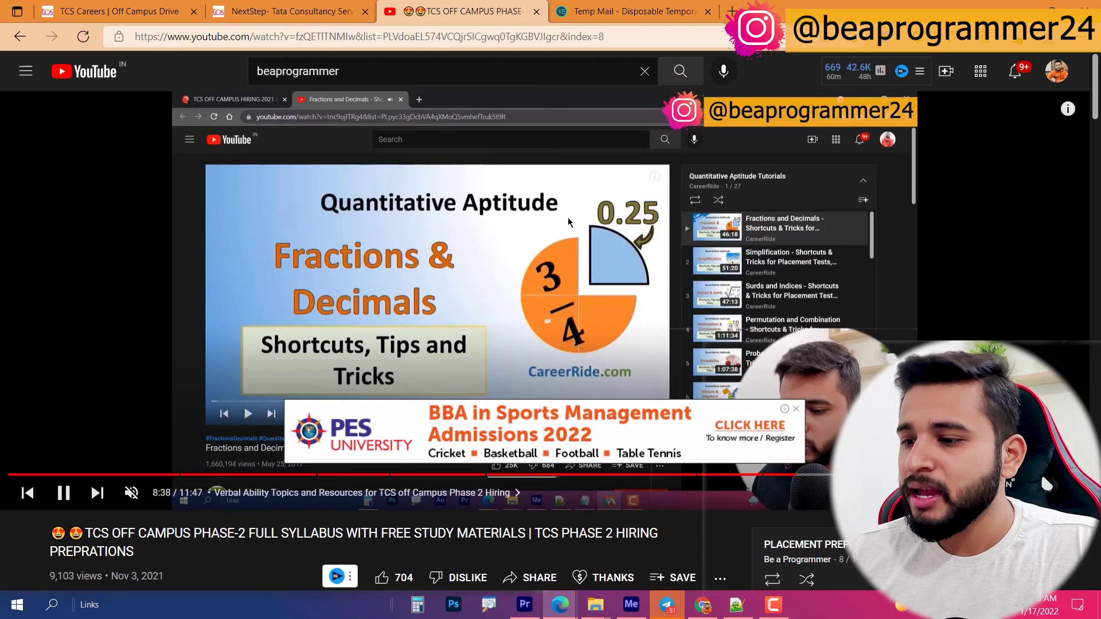
click(554, 214)
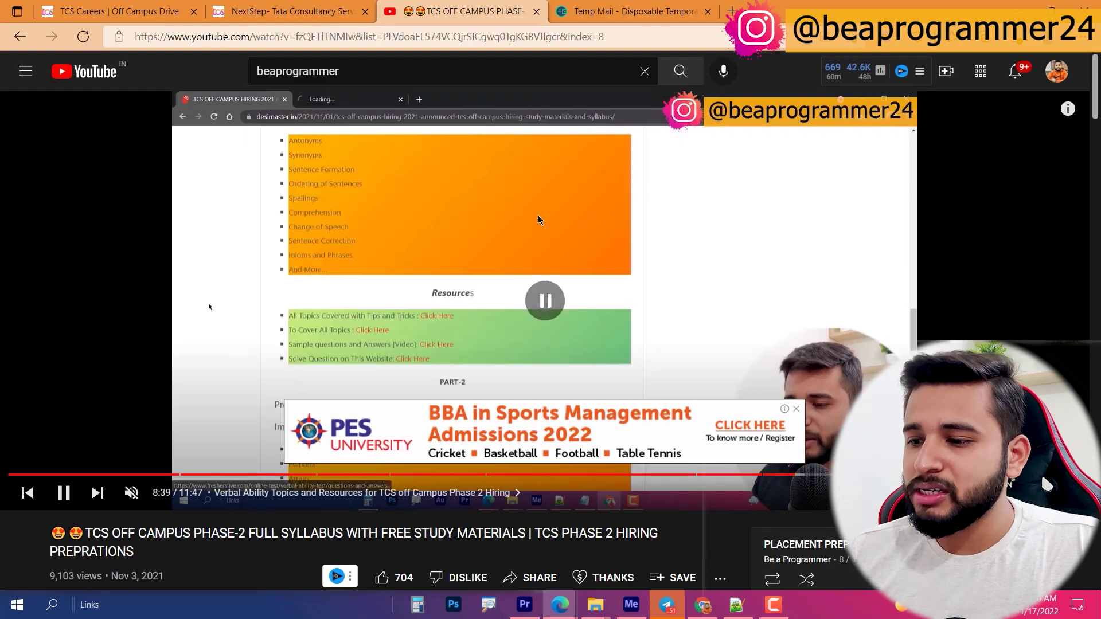
Step: Open the desimaster study-materials link from the video description and skim the article
scroll(428, 469, down, 7)
click(108, 307)
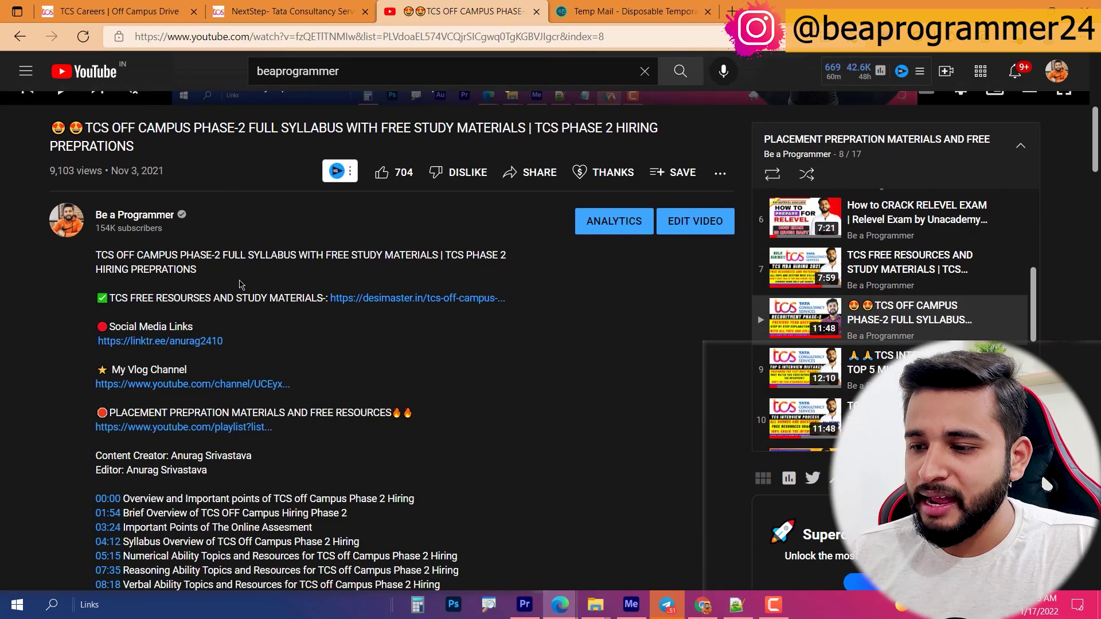
click(422, 298)
click(539, 2)
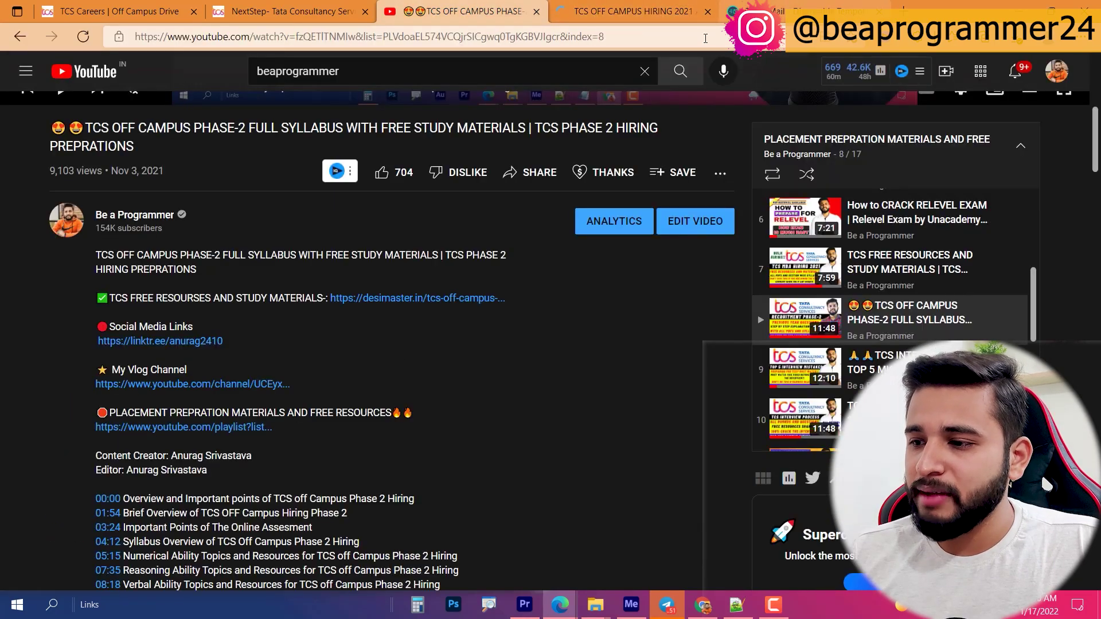
key(ctrl+Tab)
scroll(409, 338, down, 15)
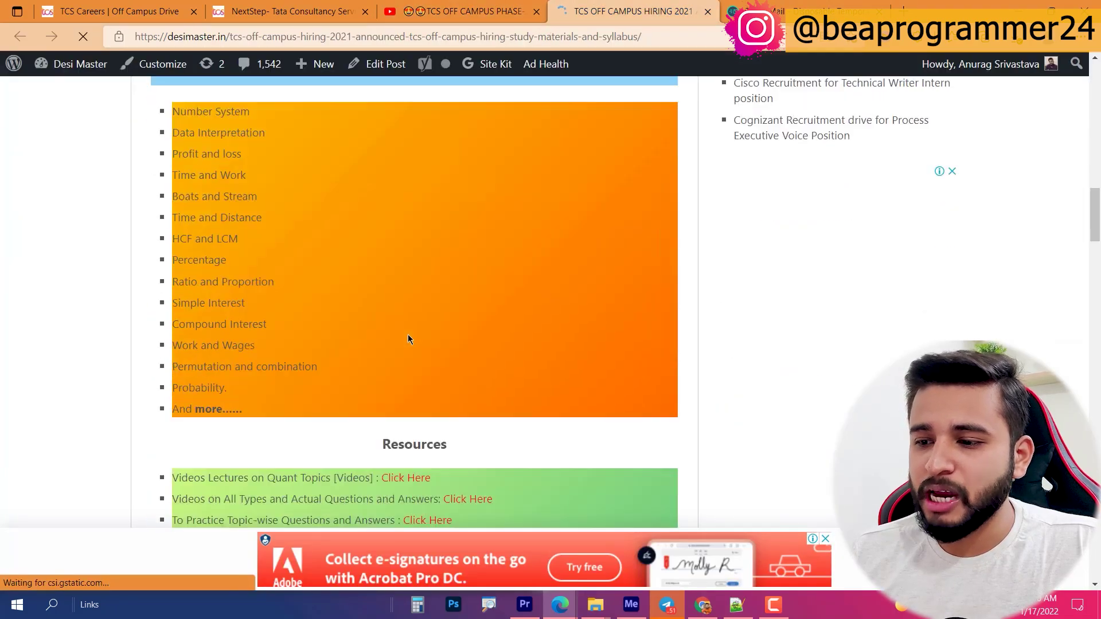
scroll(409, 334, down, 8)
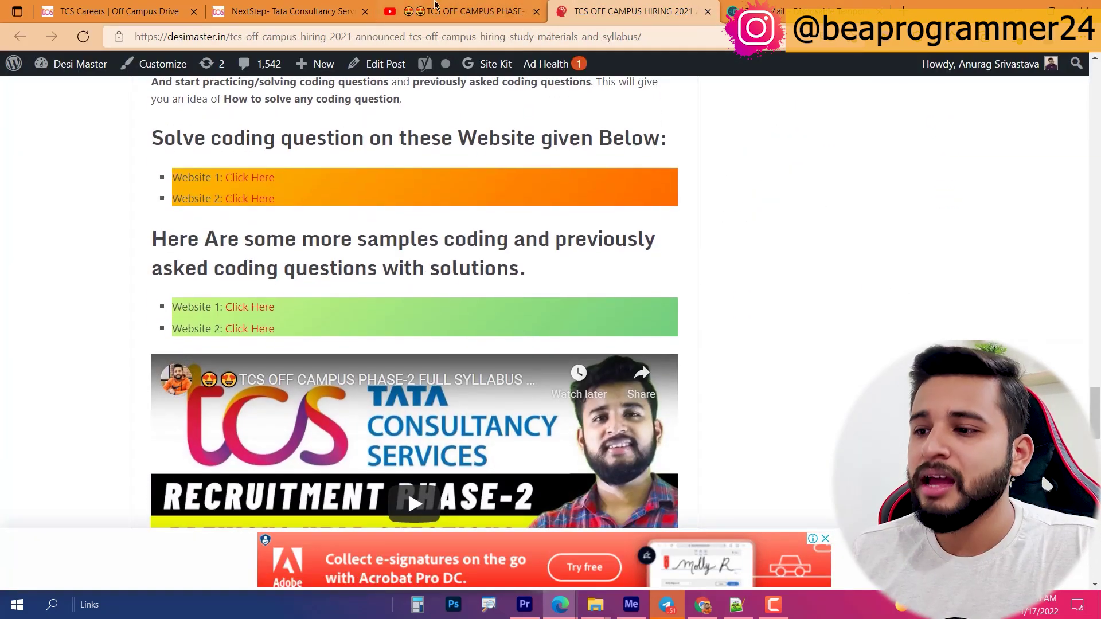
click(455, 3)
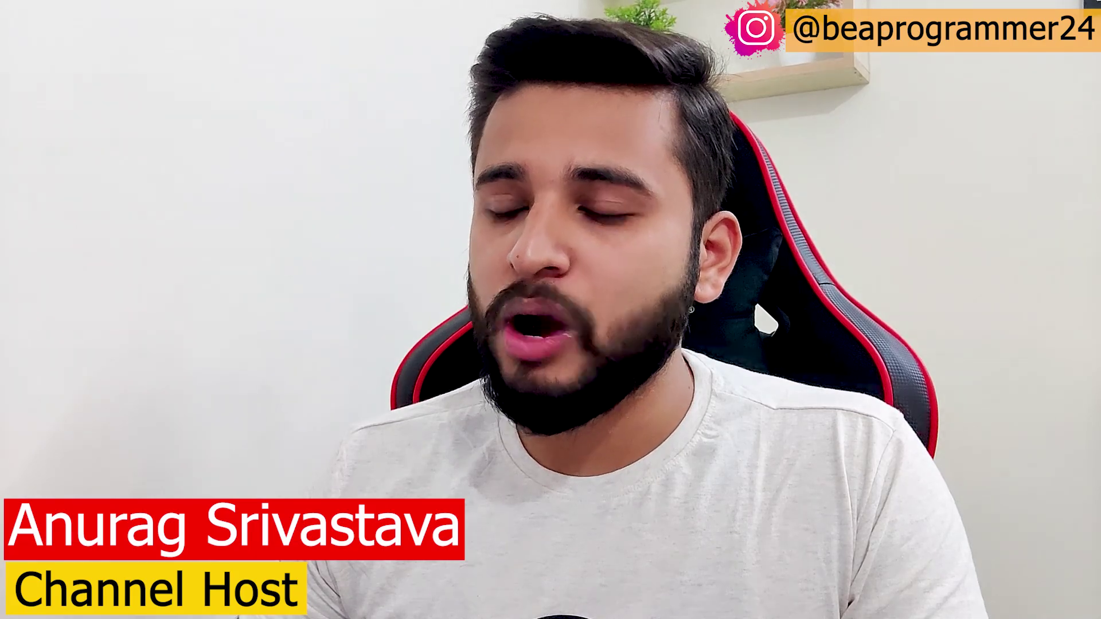